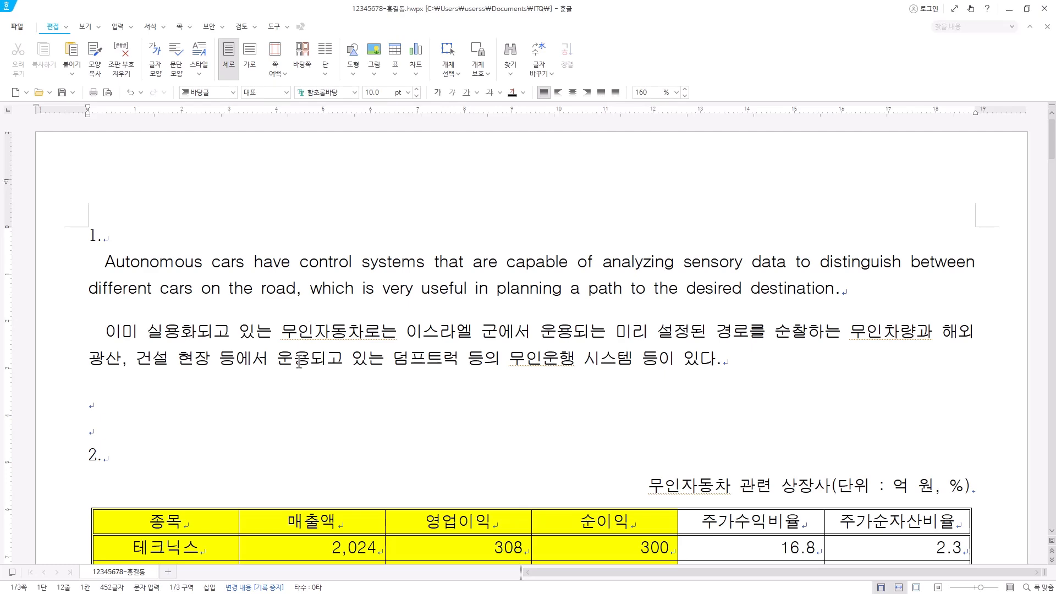
Add the indented label "(1)" on the blank line below heading "3." on page 2
scroll(298, 362, down, 15)
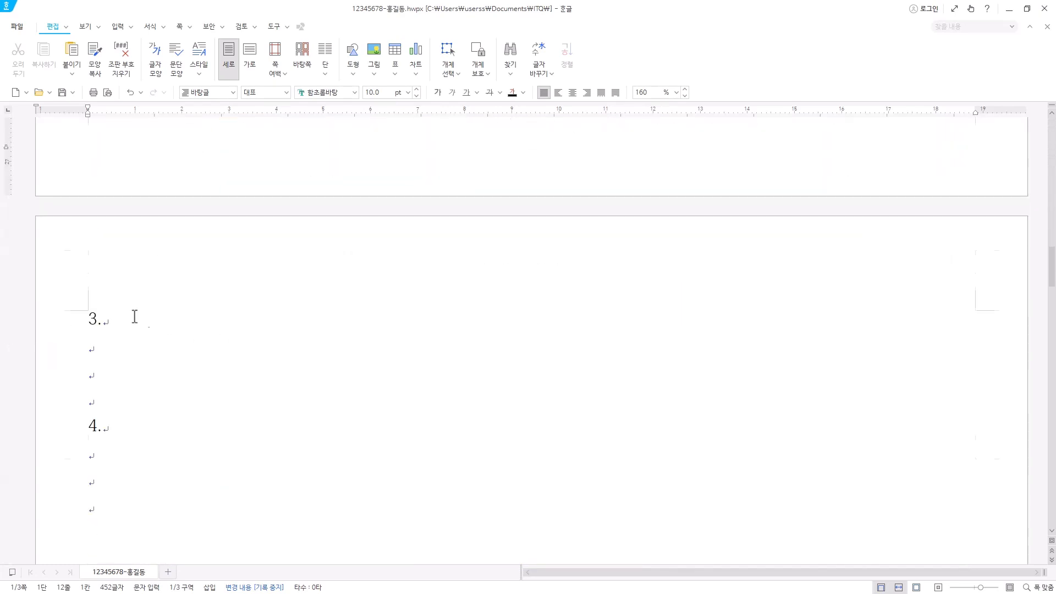
click(134, 317)
click(111, 345)
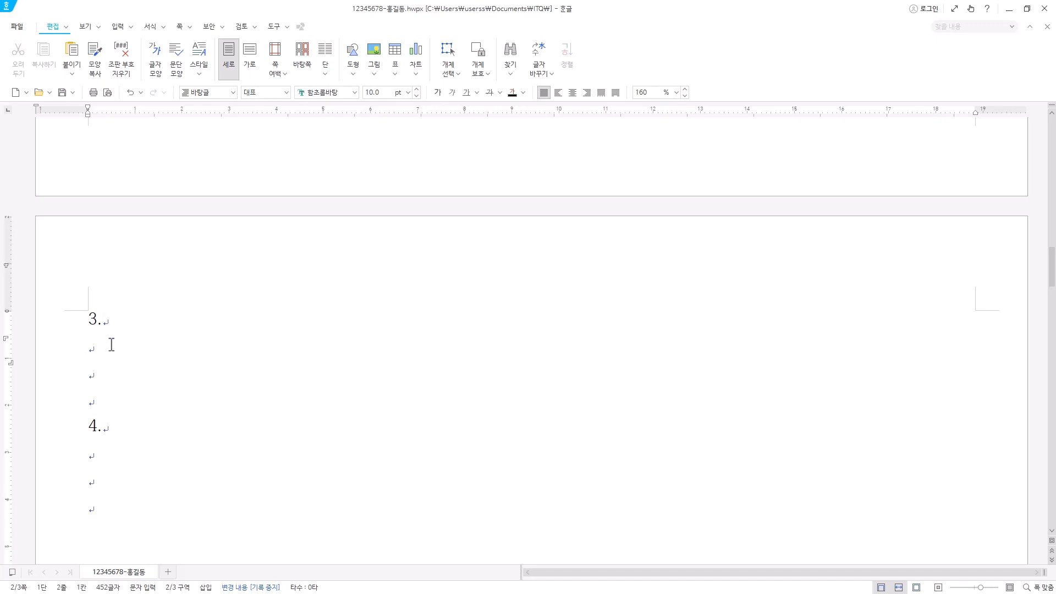
scroll(143, 285, down, 5)
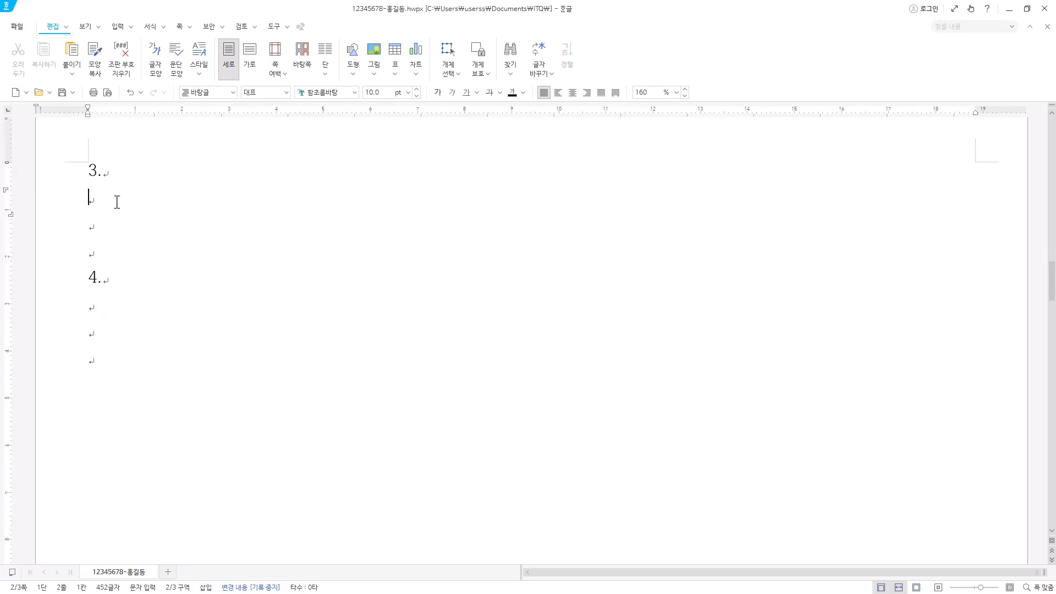
scroll(220, 233, up, 3)
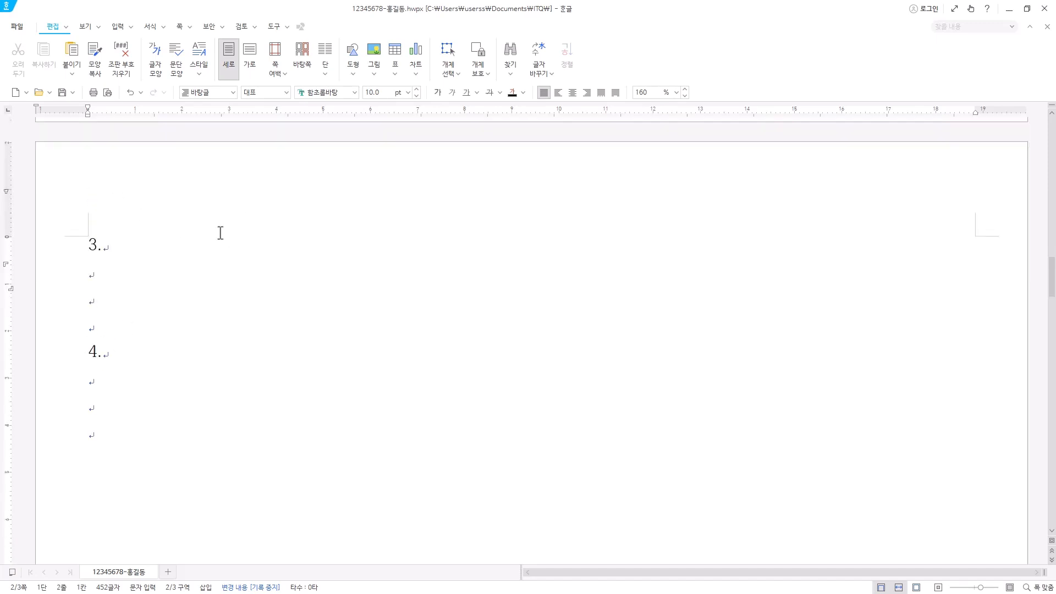
click(188, 273)
click(187, 273)
text((1))
click(88, 271)
Start a new equation after the label "(1)" and enter K with subscript f
click(118, 28)
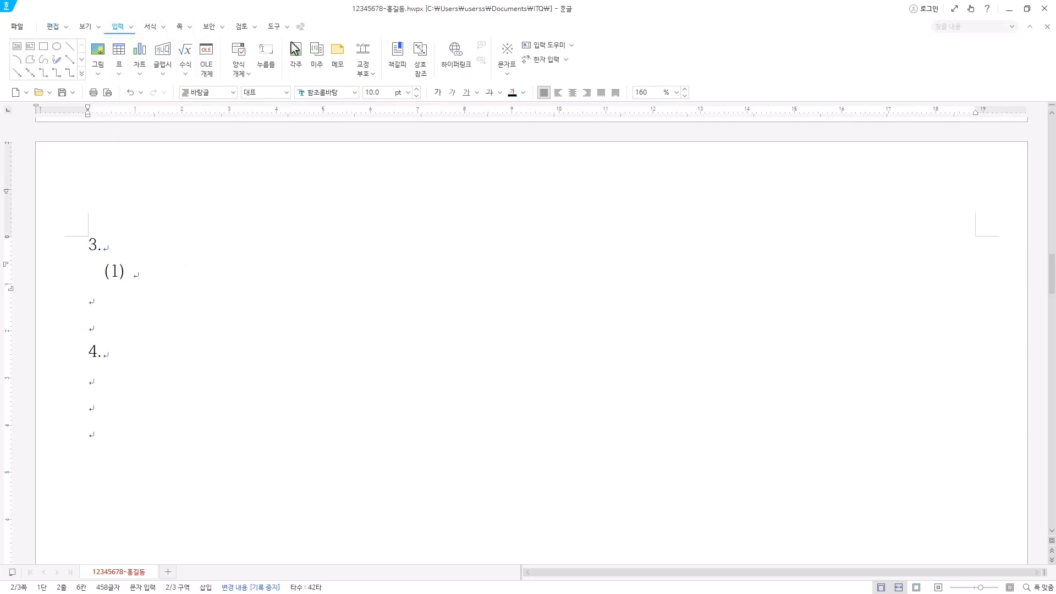
click(186, 57)
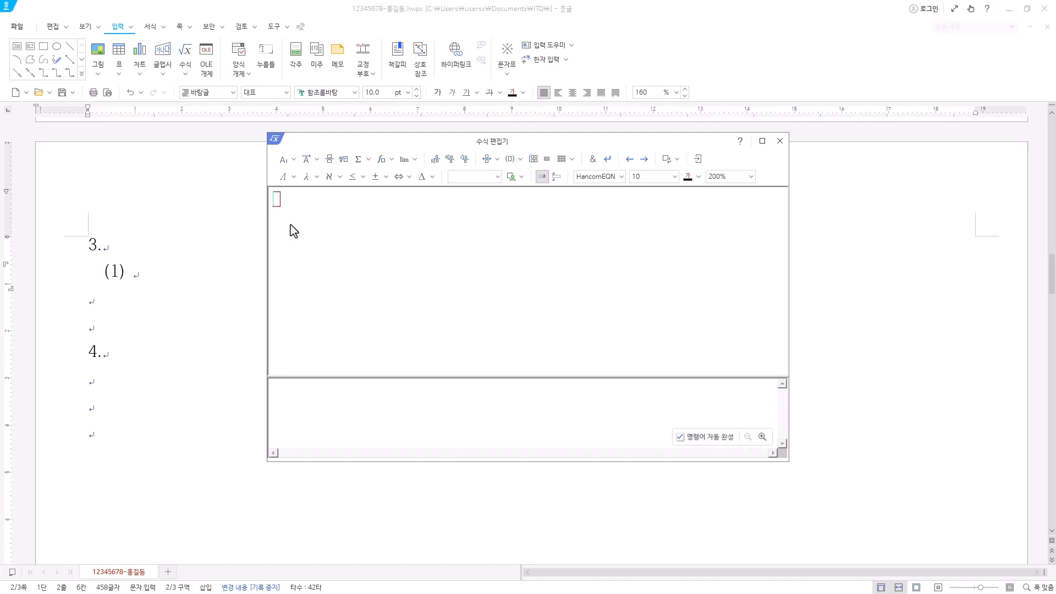
text(K)
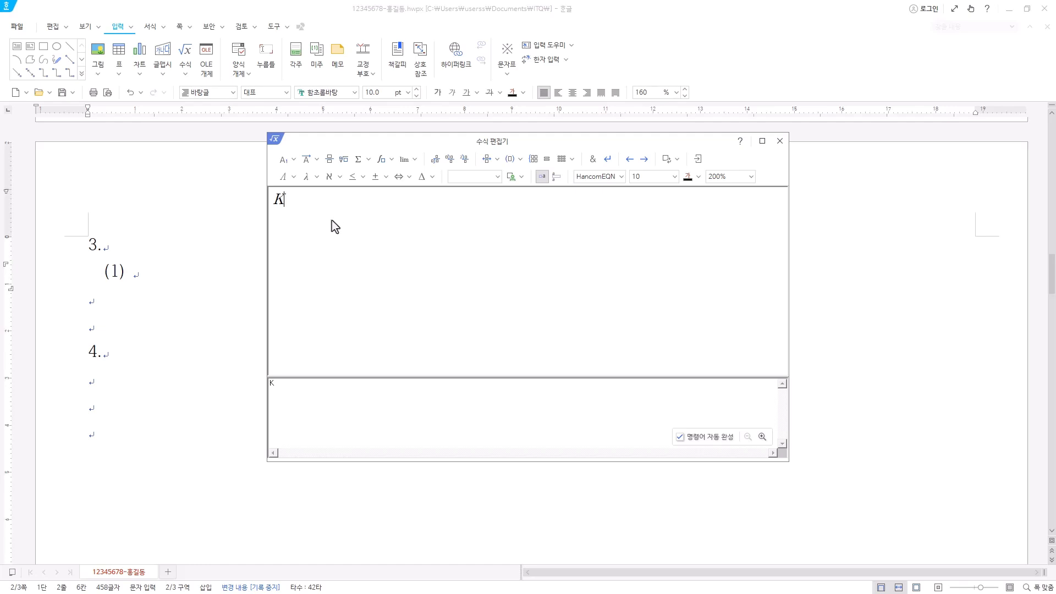
click(293, 162)
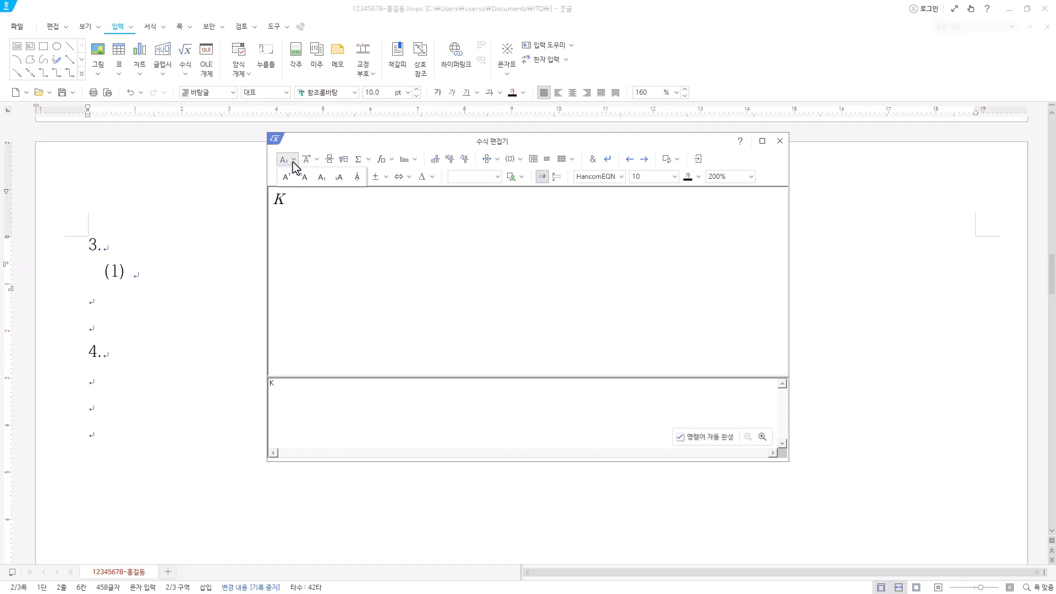
click(323, 178)
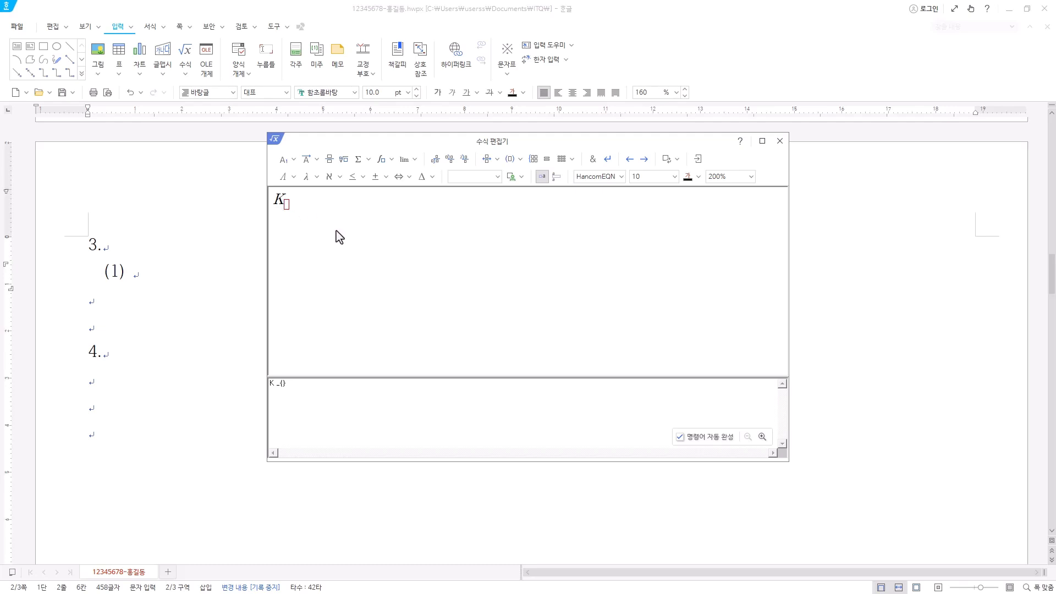
text(f)
Continue the equation with (1+r) raised to the superscript n, followed by an equals sign
click(290, 161)
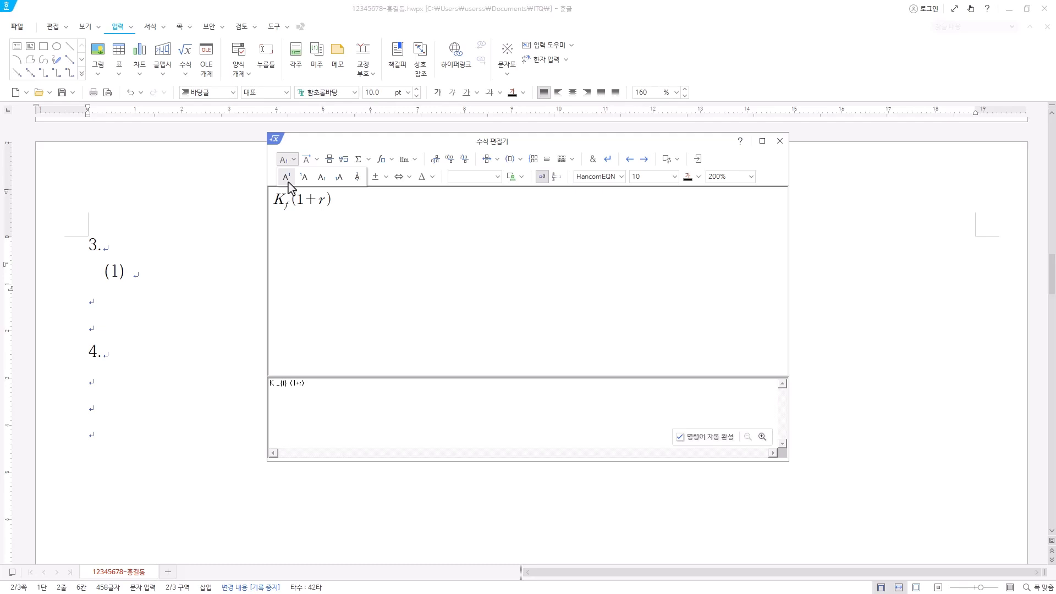
click(286, 177)
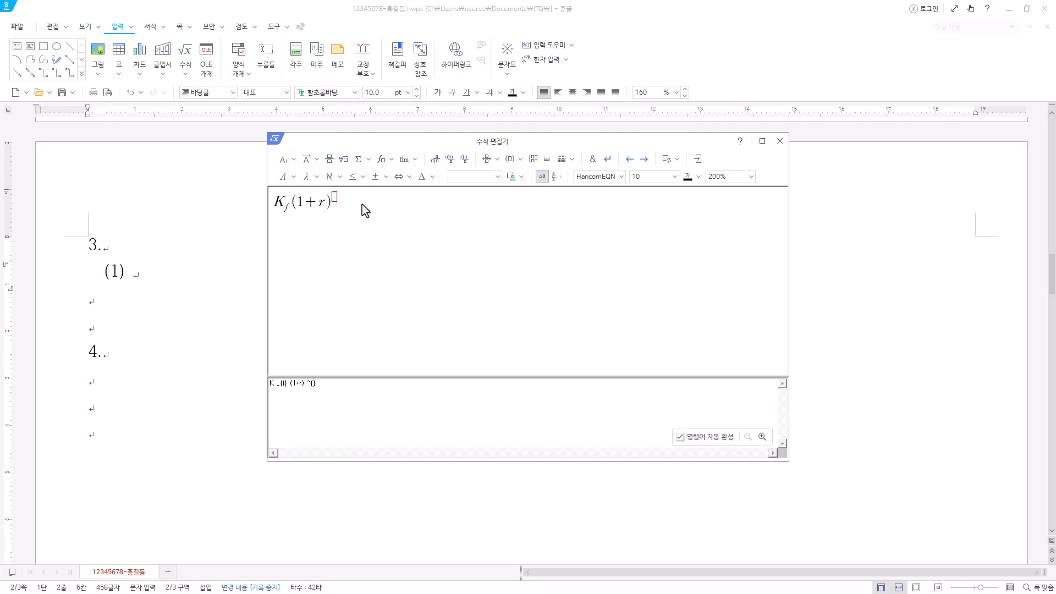
text(n)
text(=)
Add a fraction after the equals sign with numerator a(√(1+r) − b) and denominator r
click(330, 160)
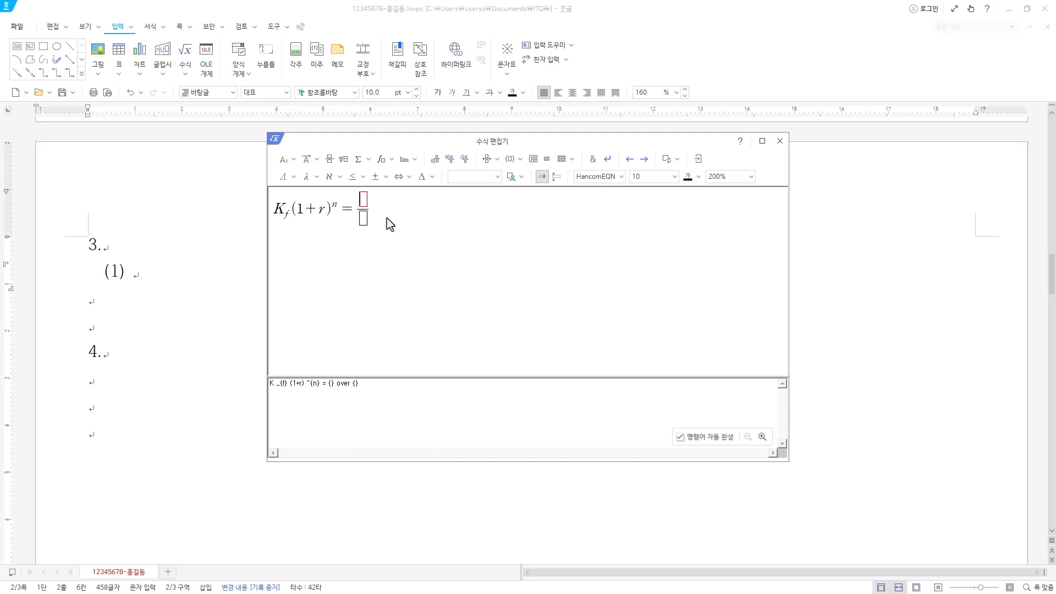
text(a()
click(344, 159)
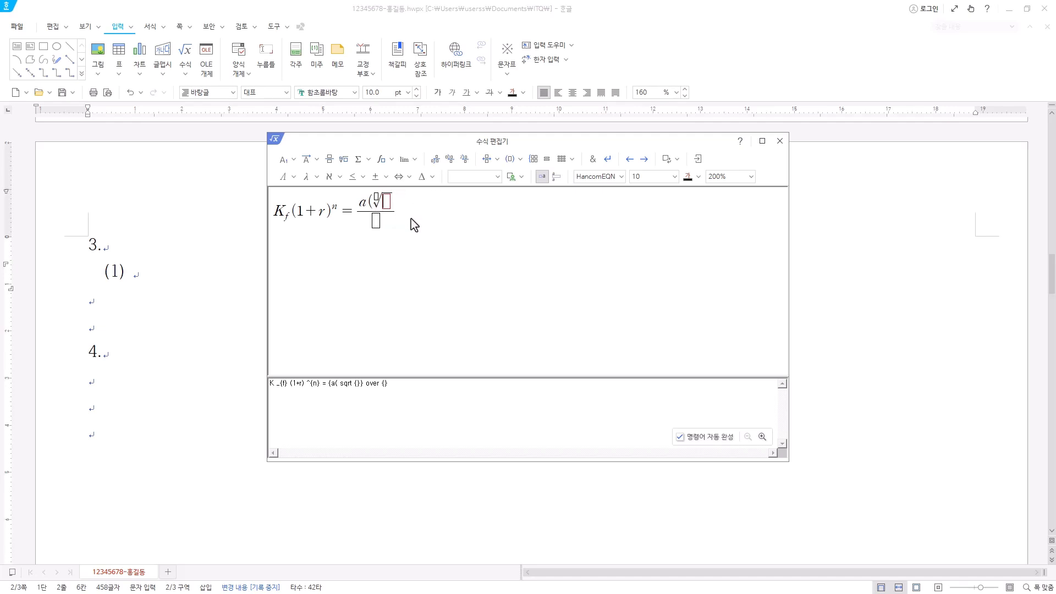
text(1+r)
key(Right)
text(-b))
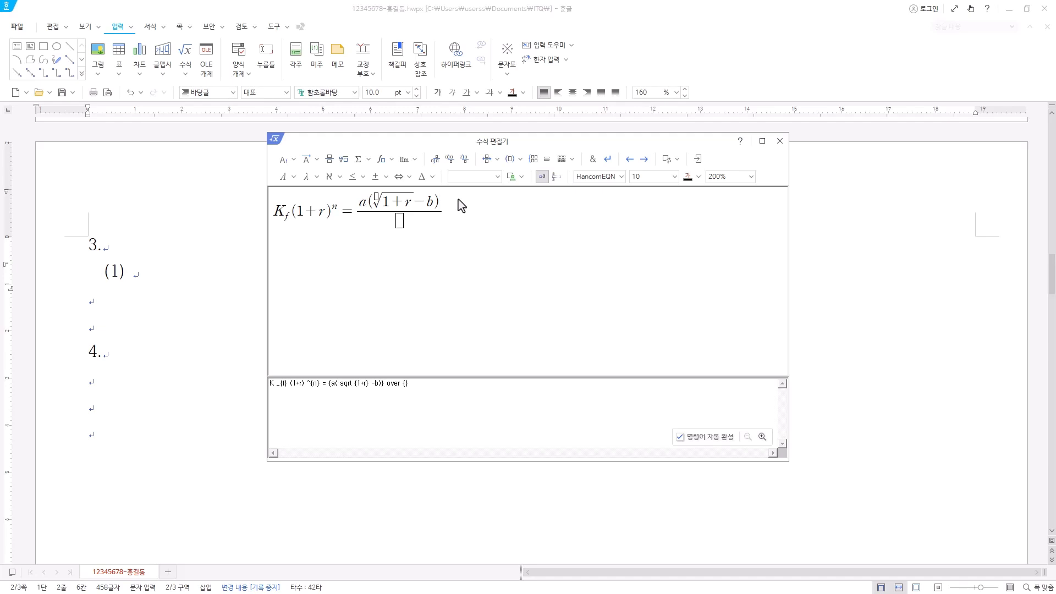
click(399, 222)
text(r)
Check the script text of the finished equation and insert the equation into the document
drag(410, 383, 181, 388)
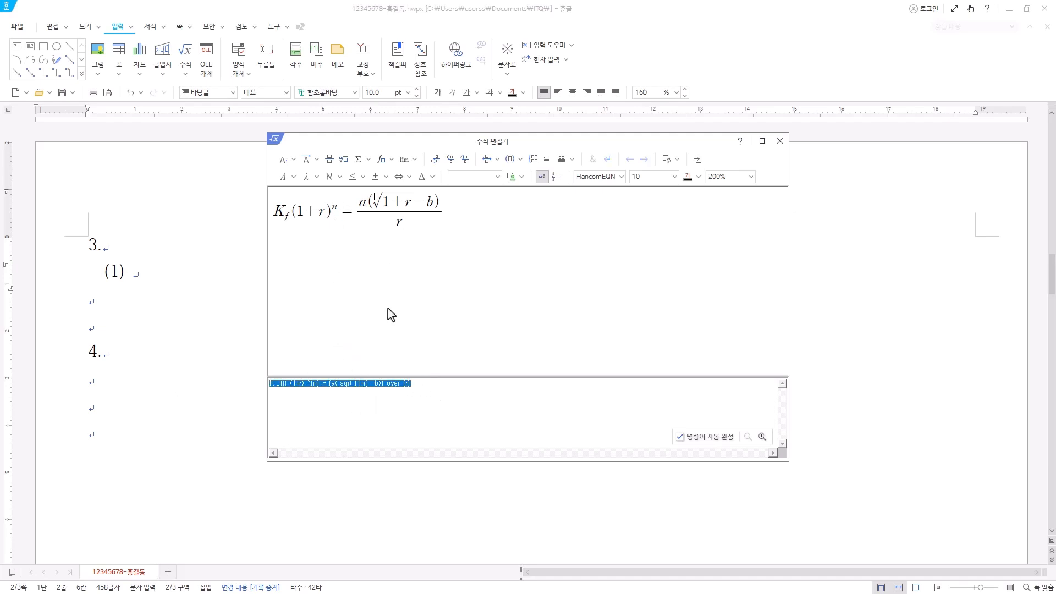
click(410, 383)
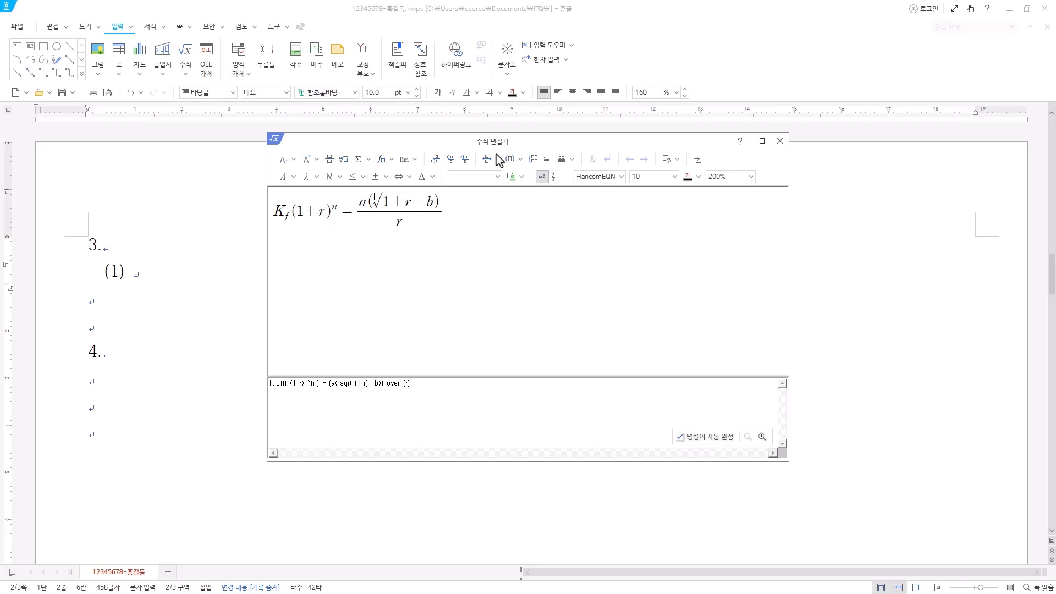
click(701, 163)
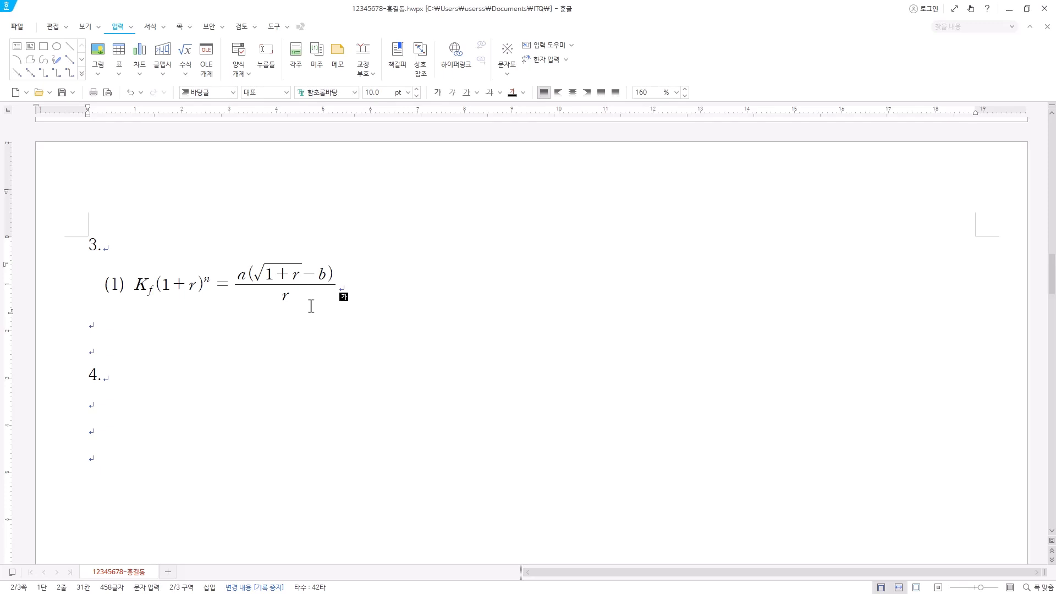
Reopen the equation of item (1), remove the extra character before "-b" in its script, and return to the document
double_click(259, 278)
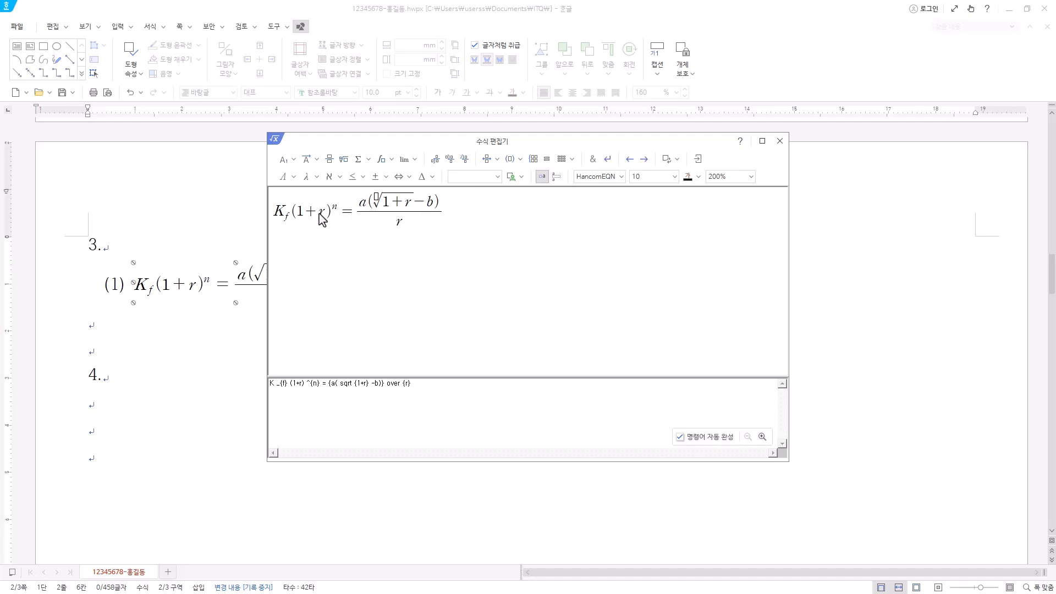
click(337, 210)
click(403, 208)
key(ctrl+a)
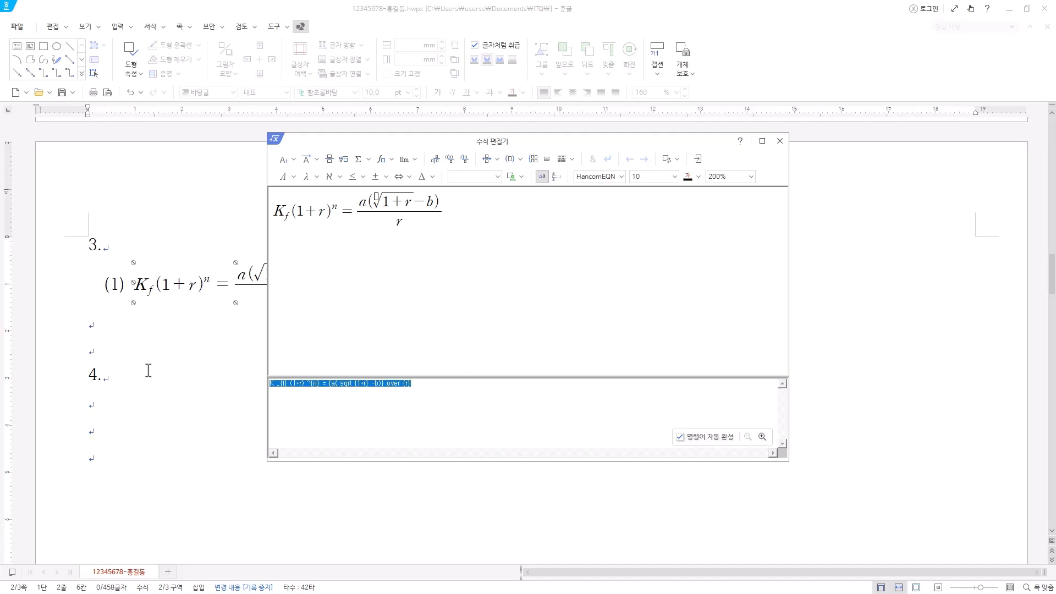
click(407, 385)
click(374, 384)
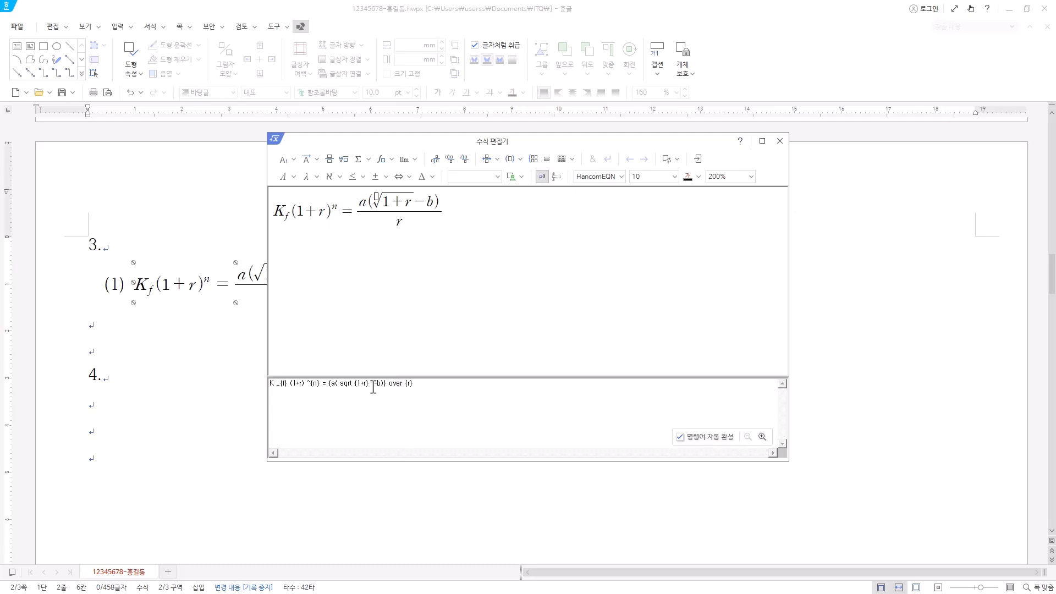
drag(374, 387, 370, 386)
key(Delete)
click(697, 159)
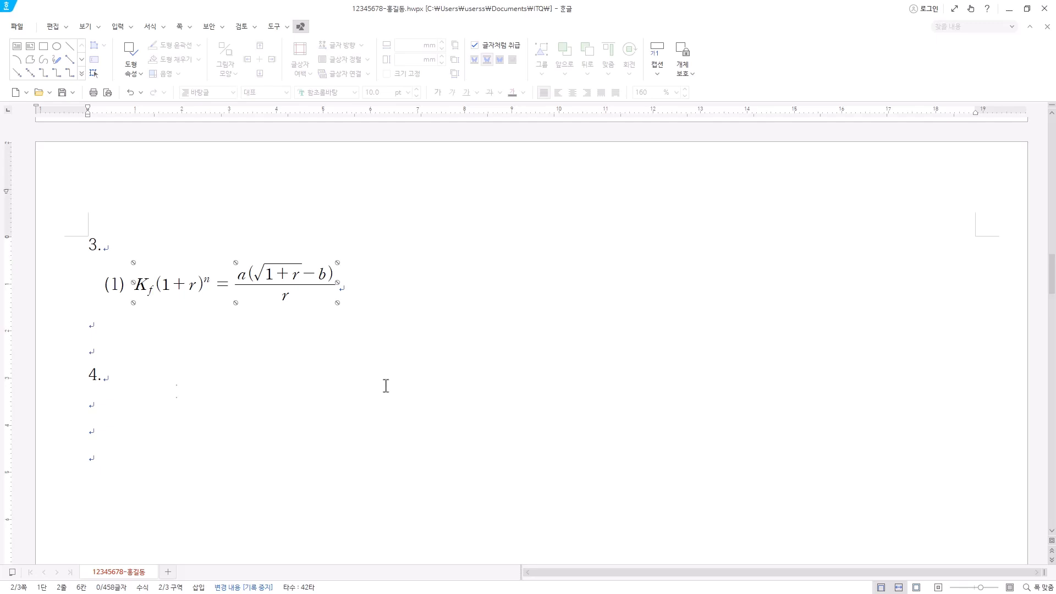
Add three tabs and the label "(2)" after the first equation, and start a new equation there
click(356, 281)
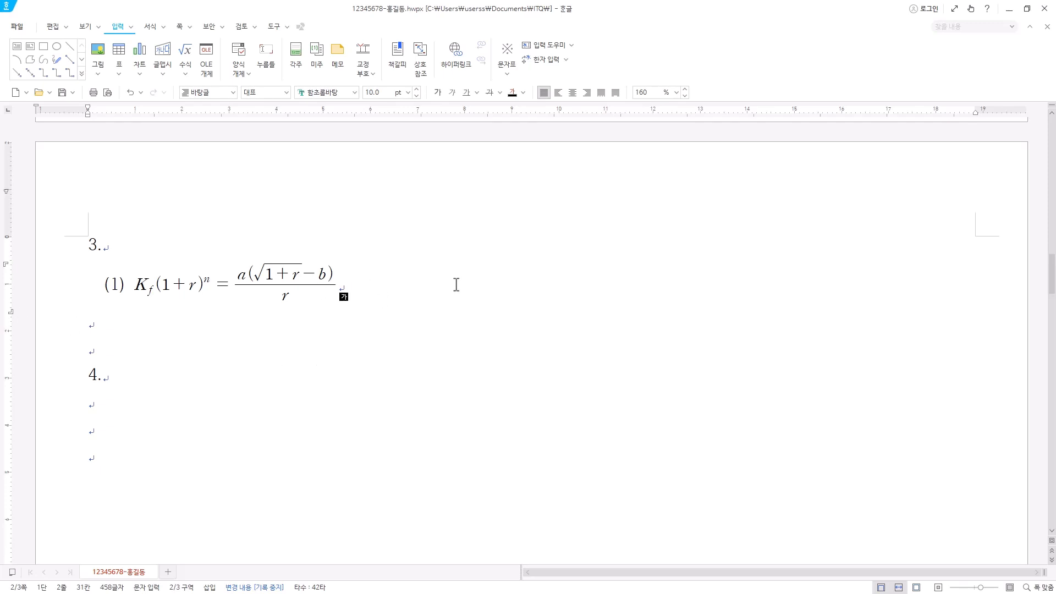
key(Tab)
key(Tab)
key(Tab)
text((2))
click(185, 58)
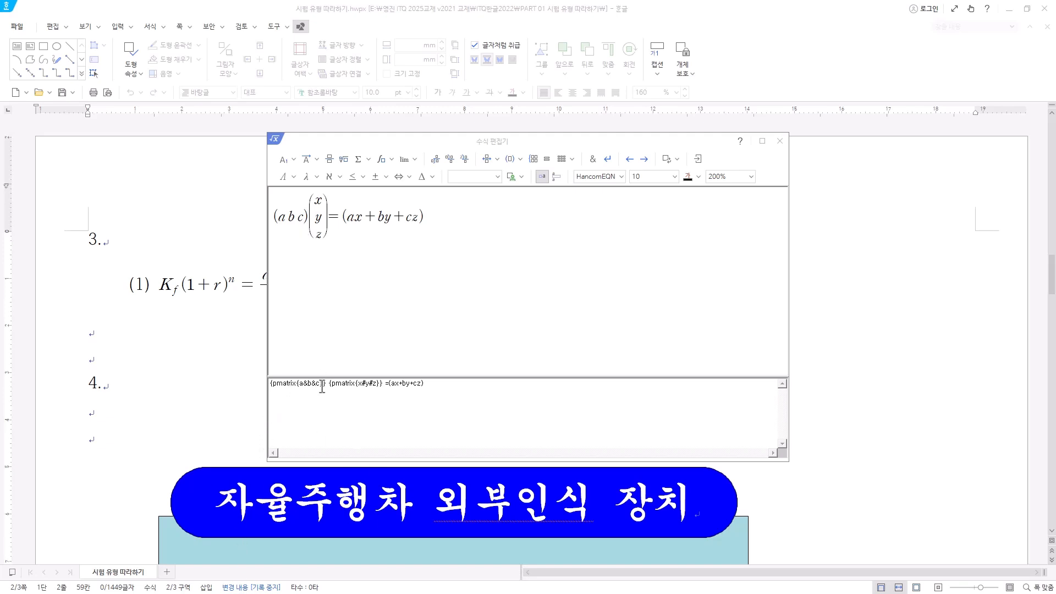
Examine the pmatrix script of the finished matrix equation in the reference document 시험 유형 따라하기.hwpx
drag(324, 384, 209, 384)
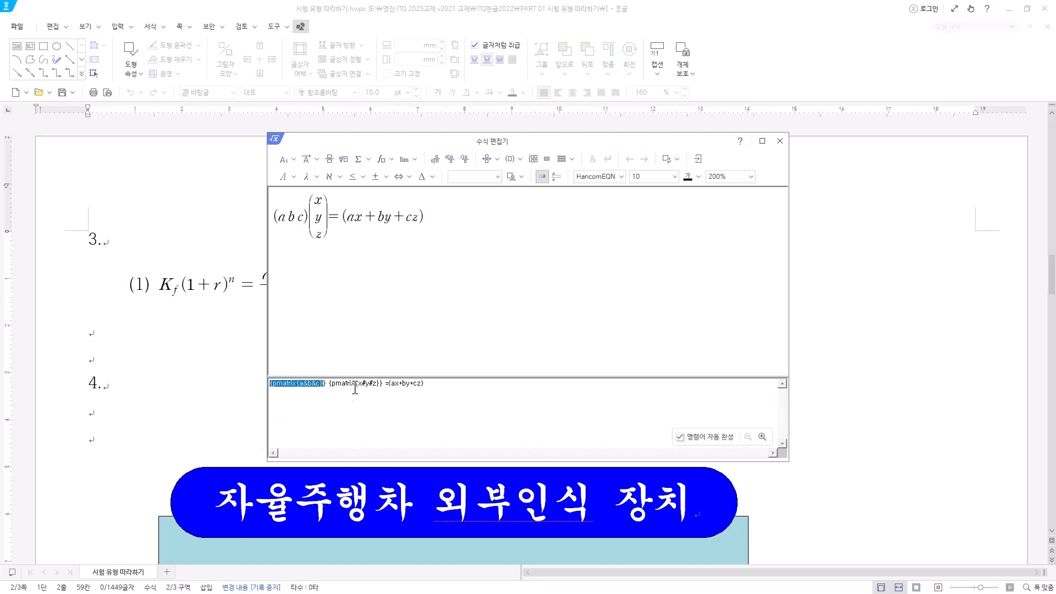
click(337, 385)
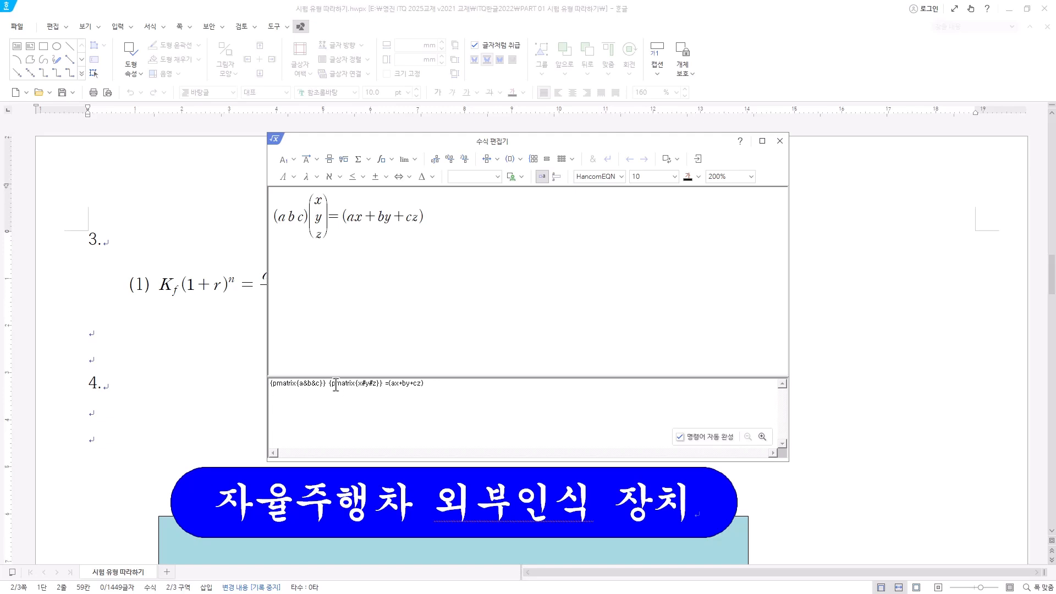
click(431, 221)
text((a b c)
drag(423, 383, 453, 382)
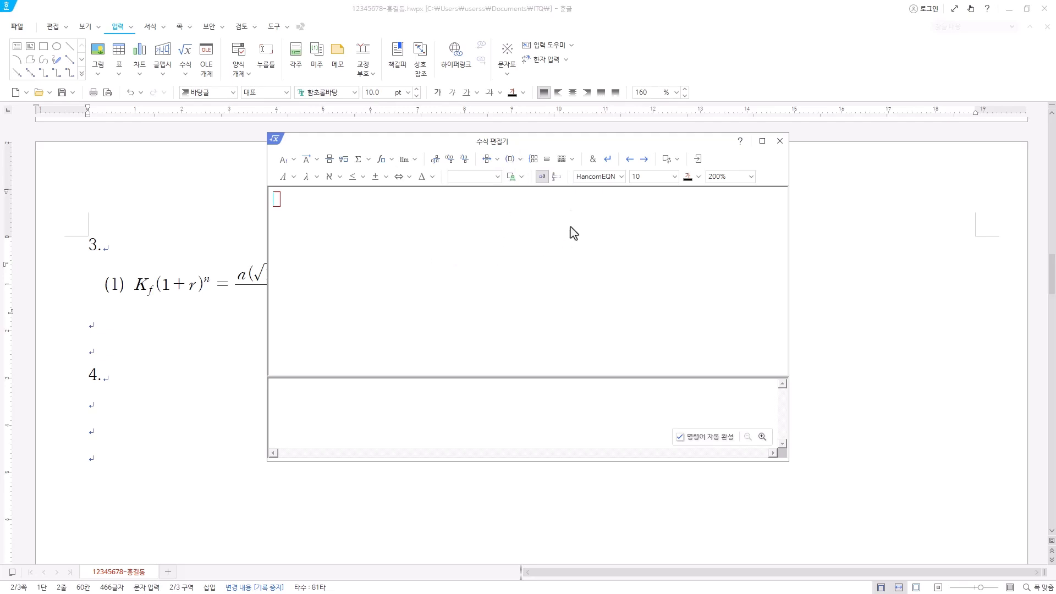
Insert a 3×3 matrix in round brackets into the new equation and reduce it to a single row of three cells
click(572, 160)
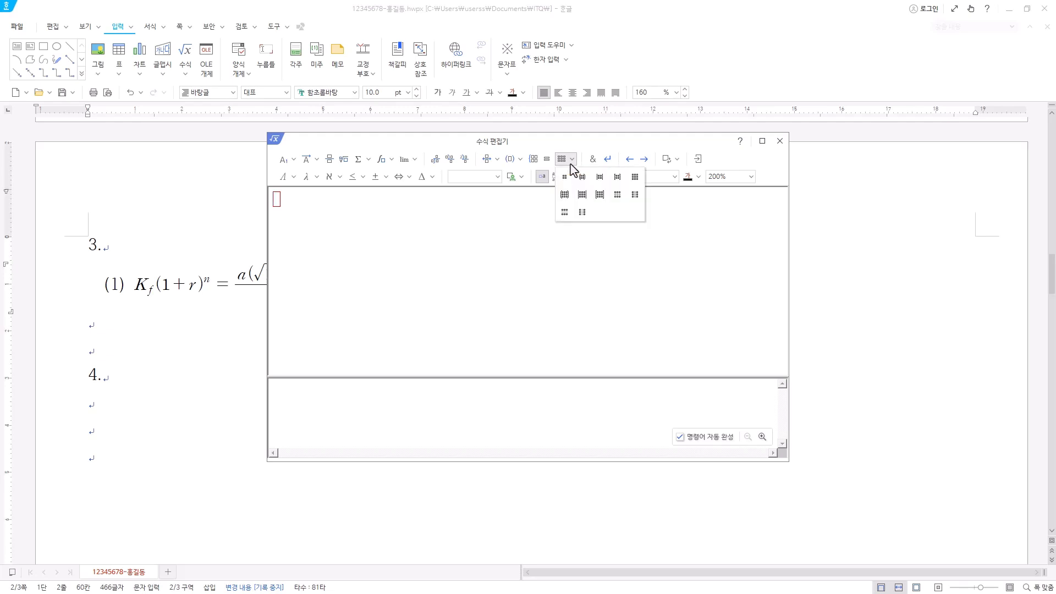
click(564, 198)
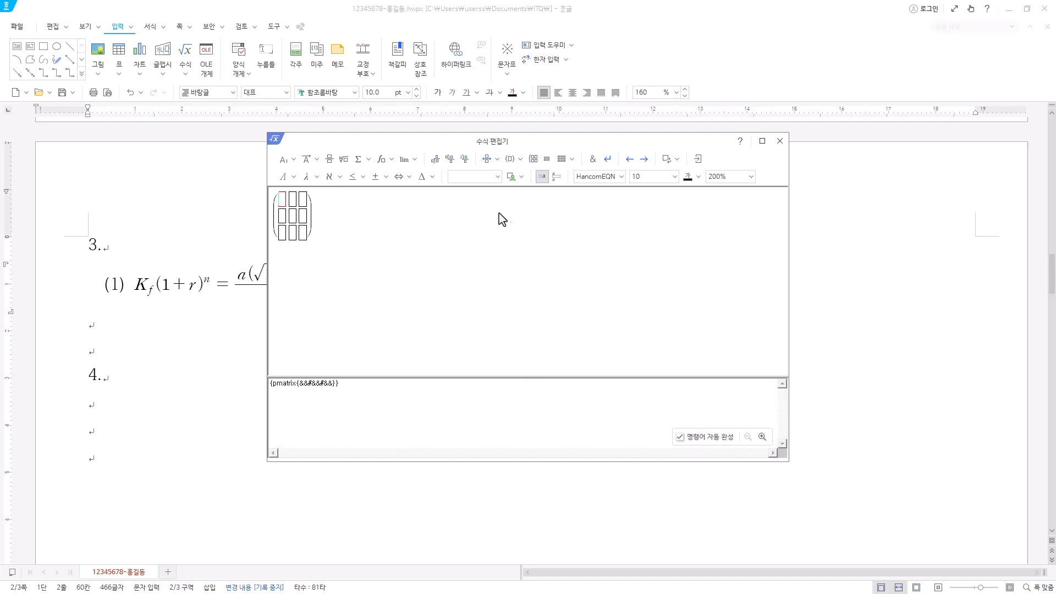
click(562, 160)
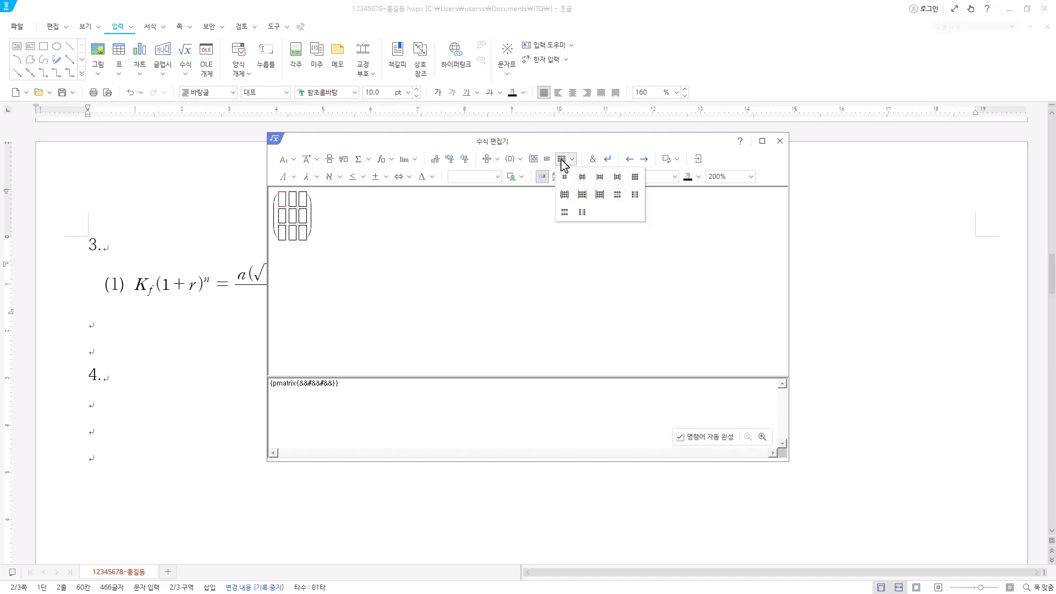
click(564, 212)
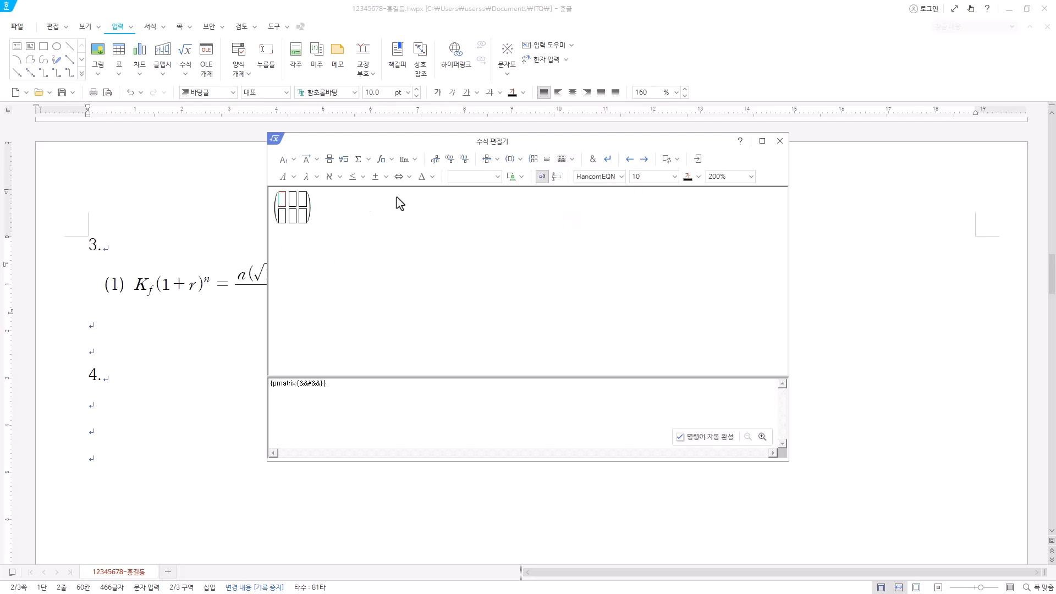
click(561, 158)
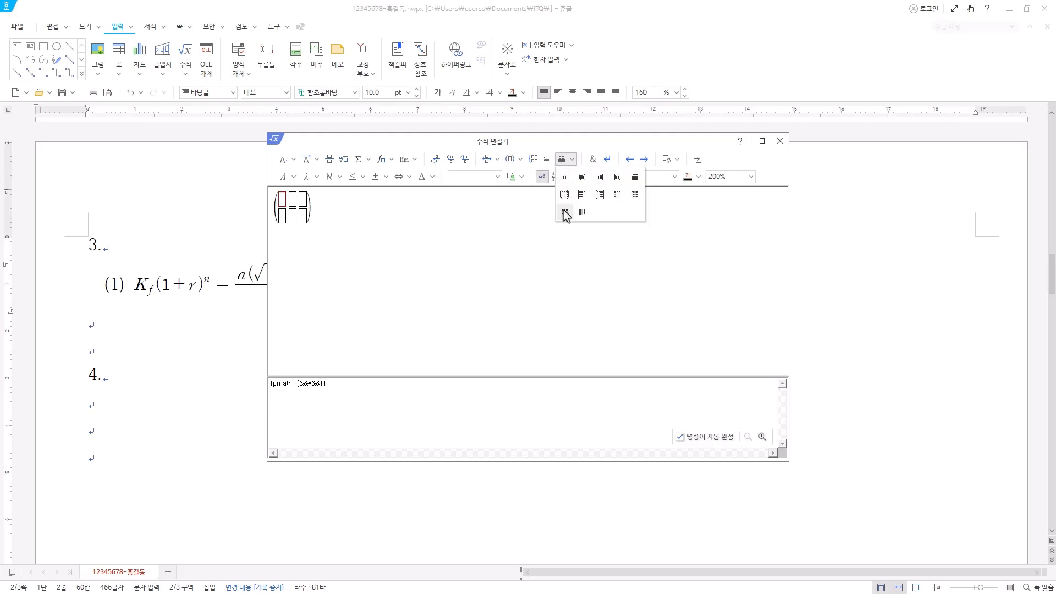
click(565, 212)
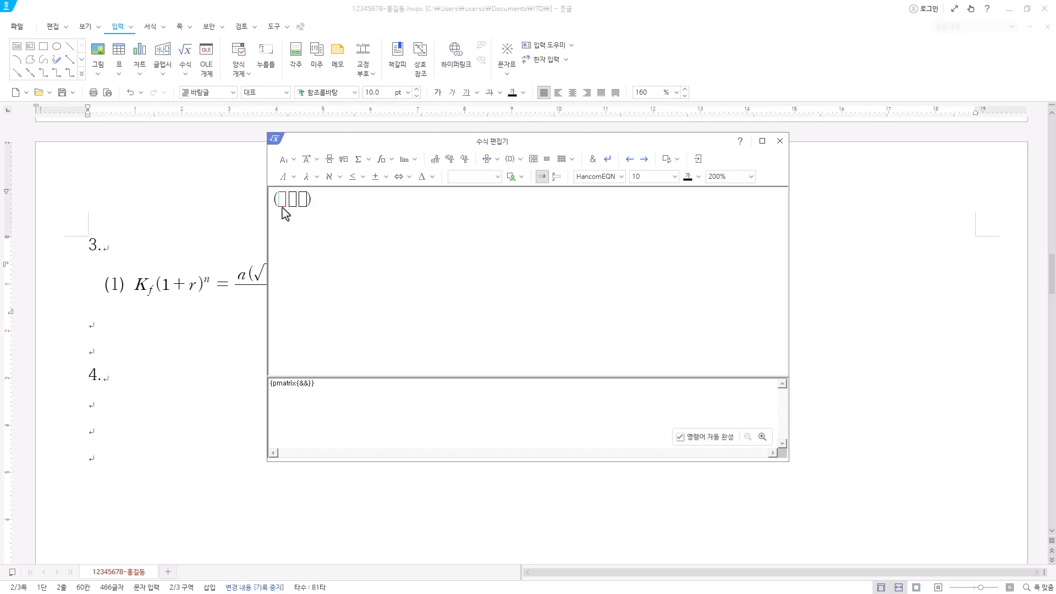
click(568, 161)
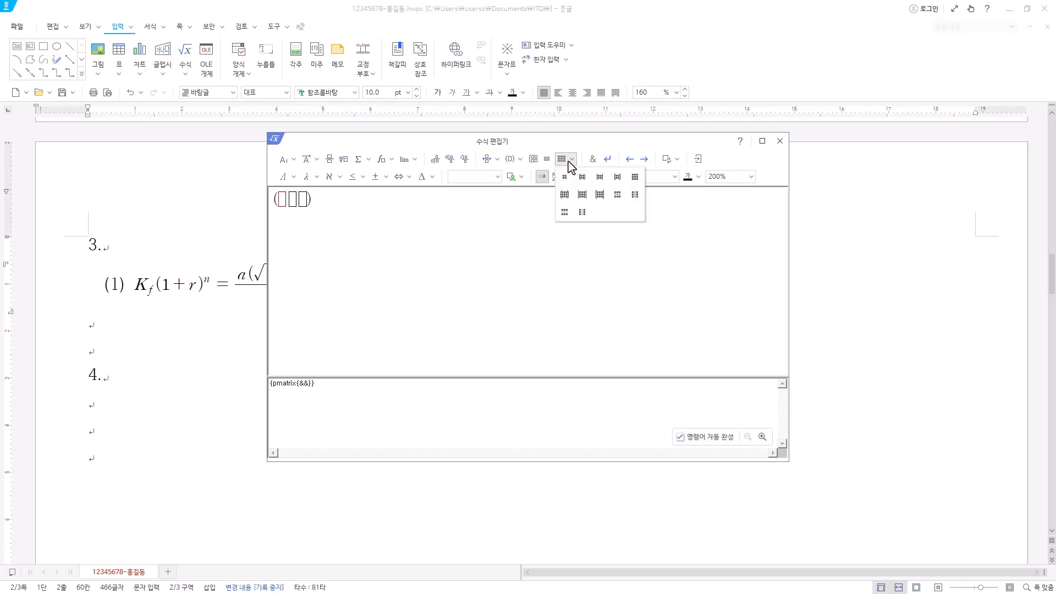
click(569, 161)
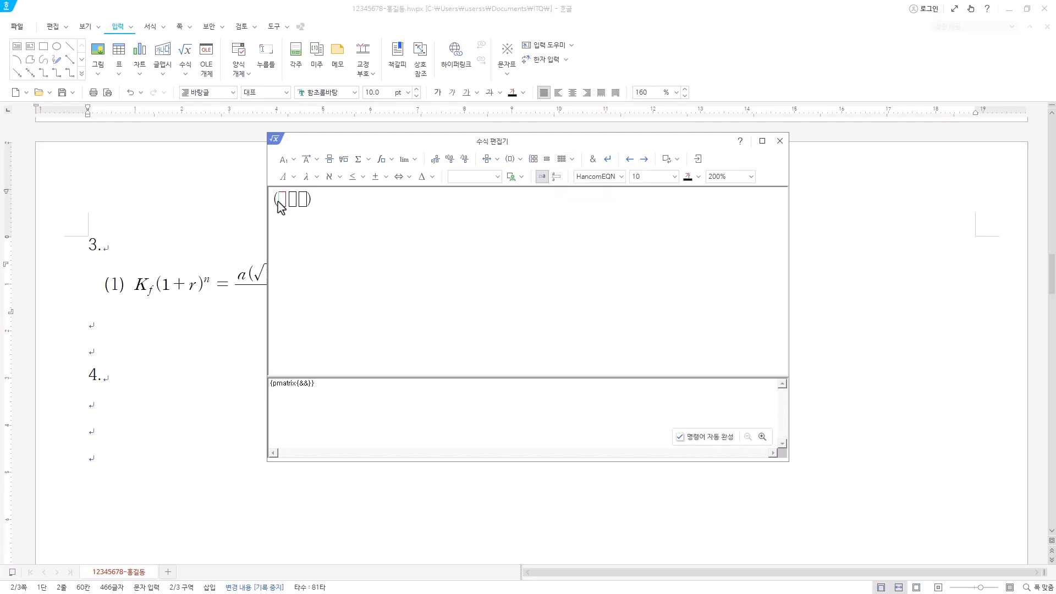
Fill the three cells of the row matrix with a, b and c
text(a)
click(291, 201)
text(b)
click(301, 206)
text(c)
Insert a 3×3 matrix in round brackets after the row matrix and reduce it to a single column of three cells
click(568, 164)
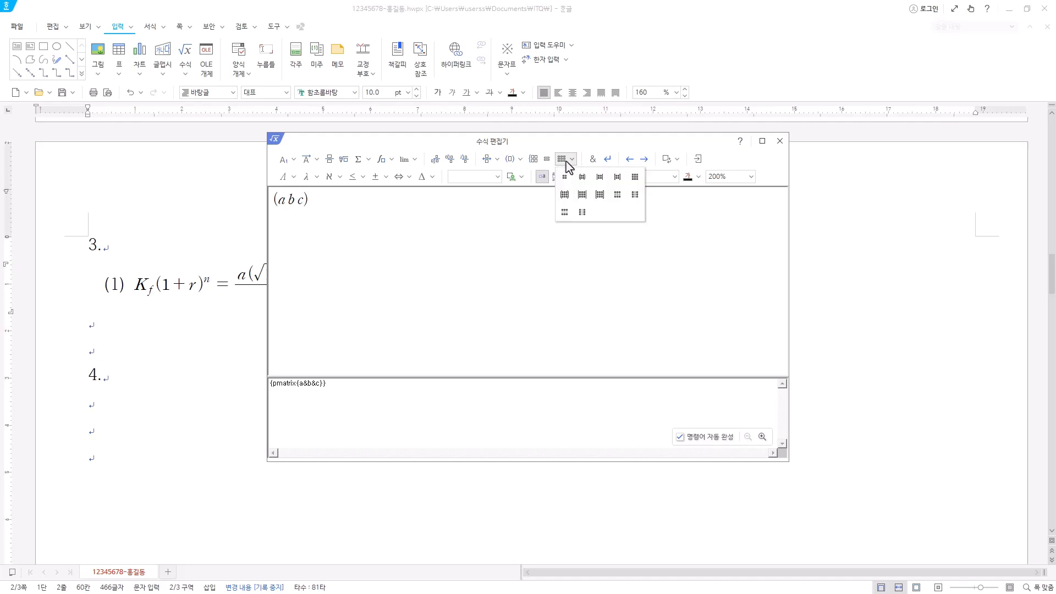
click(562, 195)
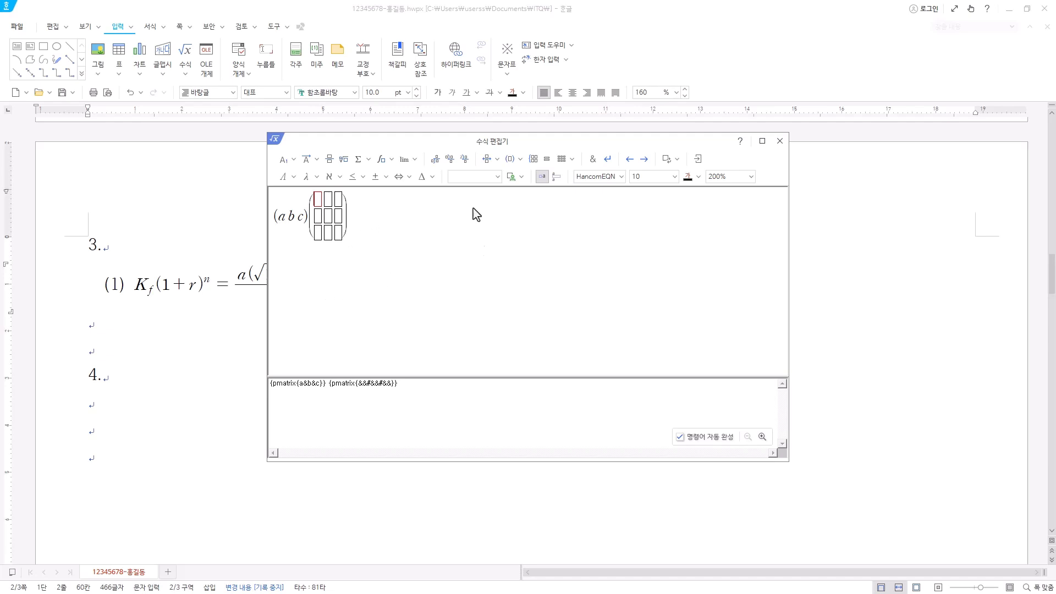
click(569, 159)
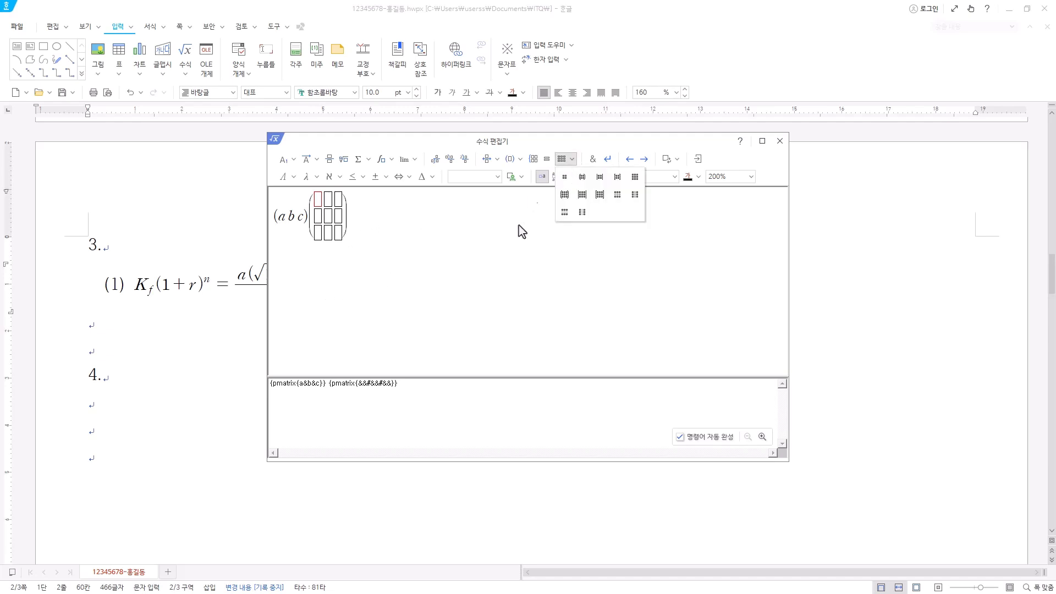
click(582, 213)
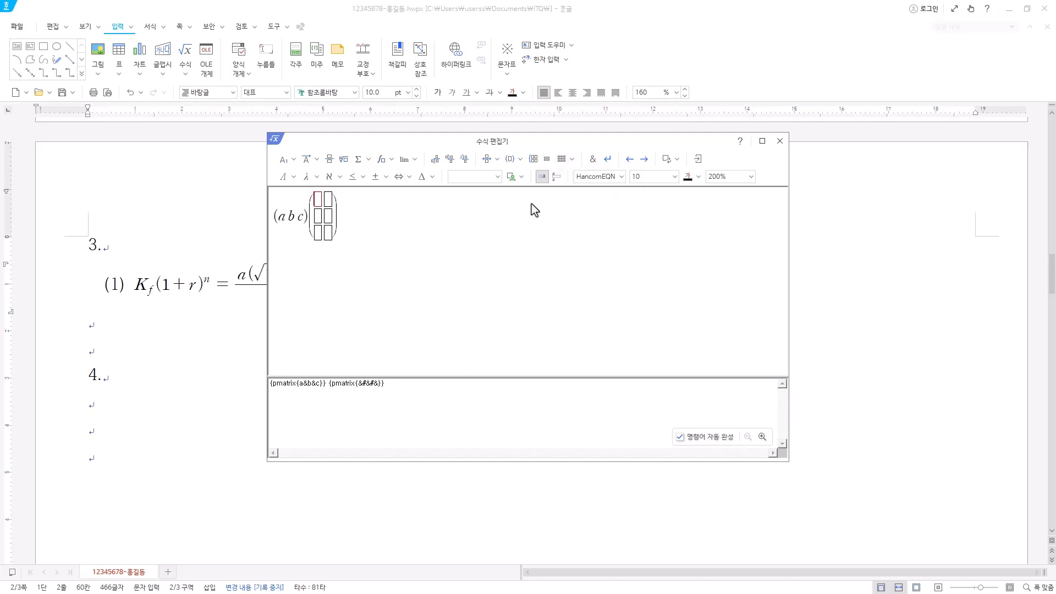
click(566, 159)
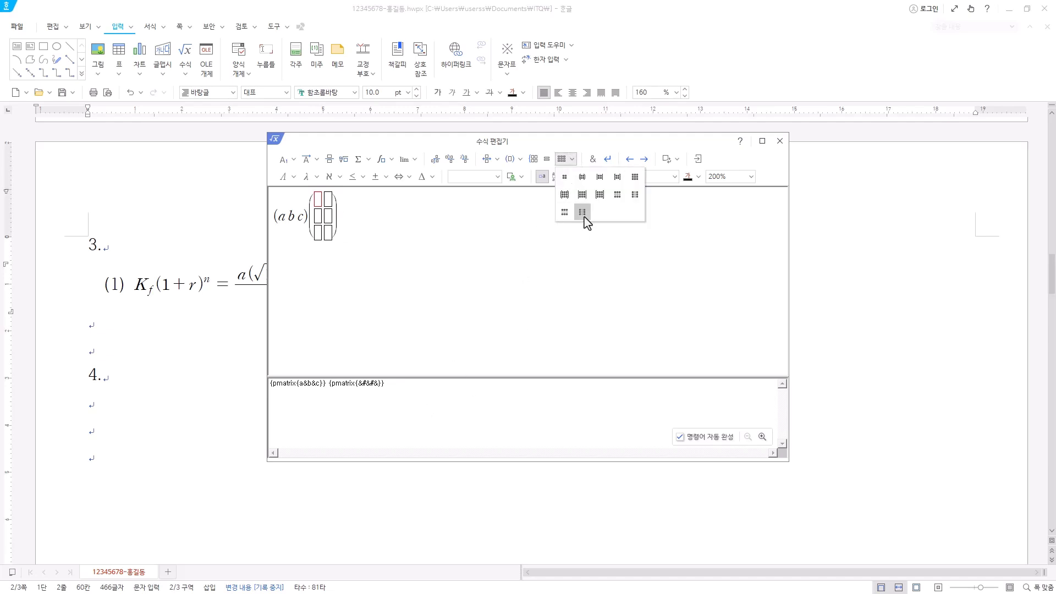
click(582, 212)
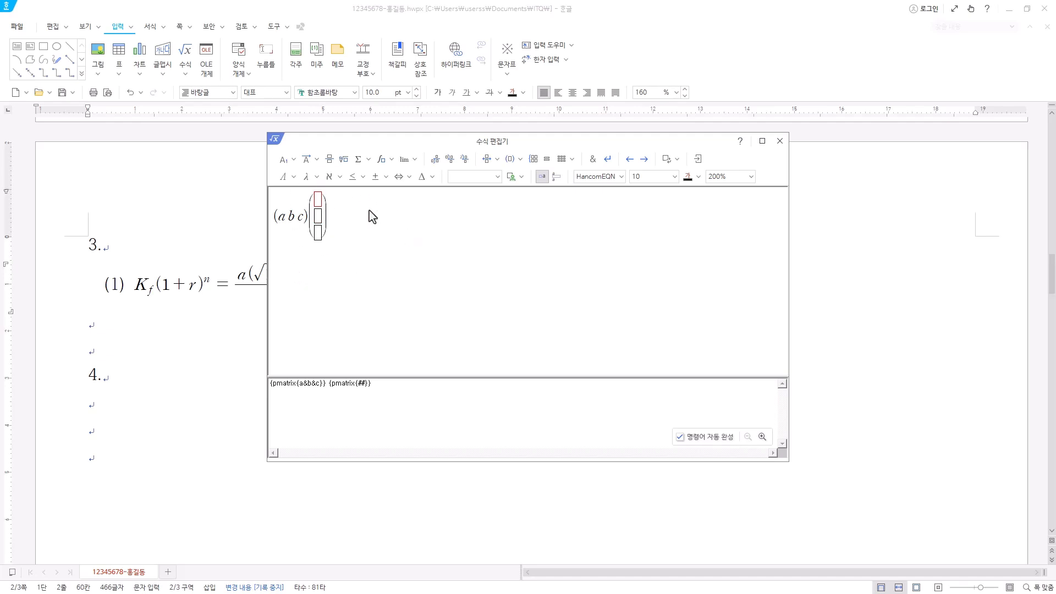
Fill the three cells of the column matrix with x, y and z
text(x)
click(318, 217)
text(y#)
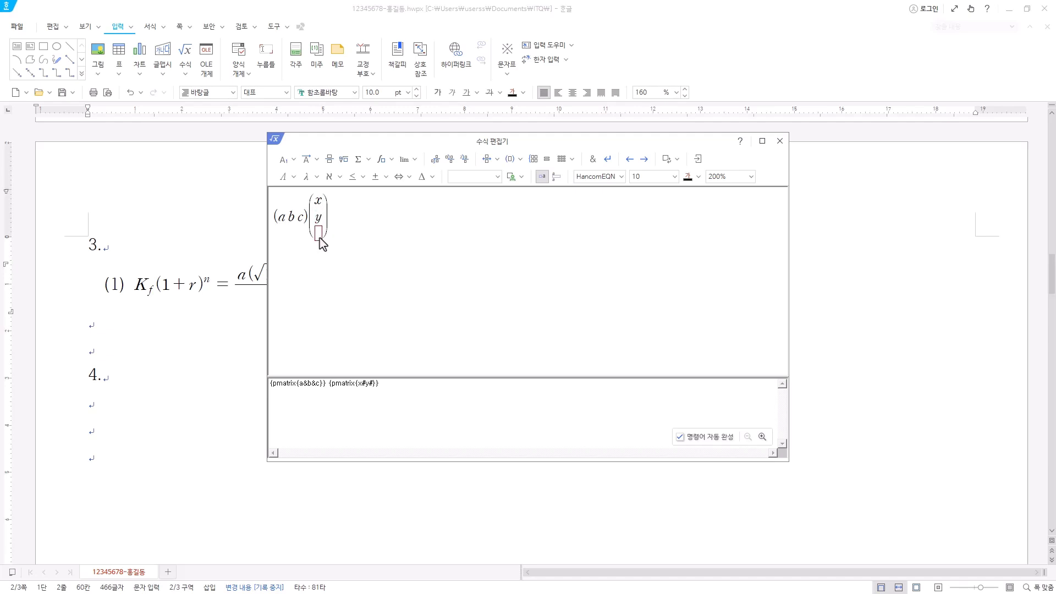
text(z)
Complete the second equation with =(ax+by+cz) after the column matrix and insert it into the document
text(=)
text((ax+by+cz)
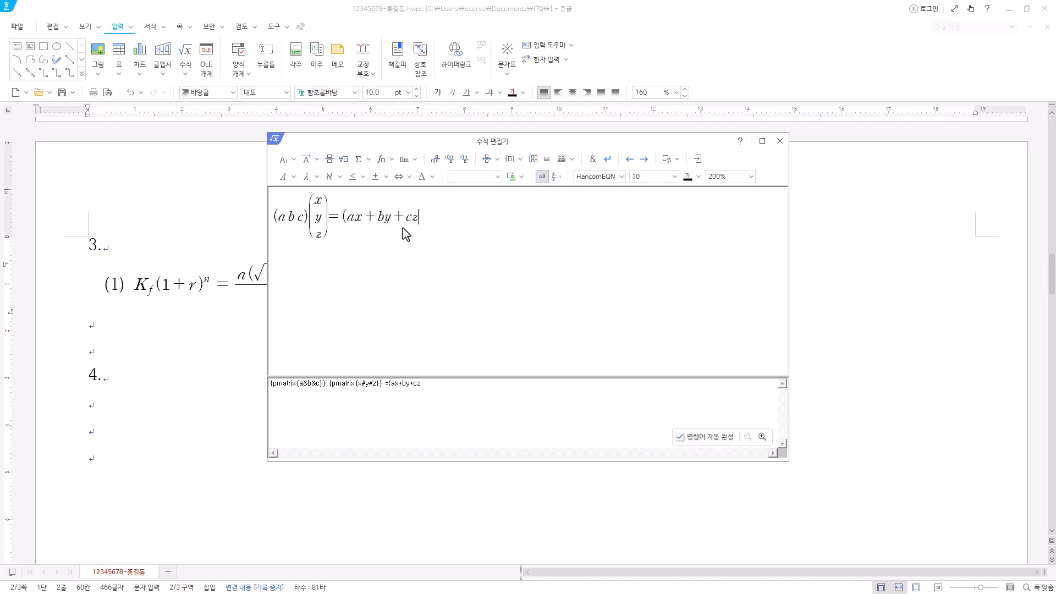
text())
click(697, 159)
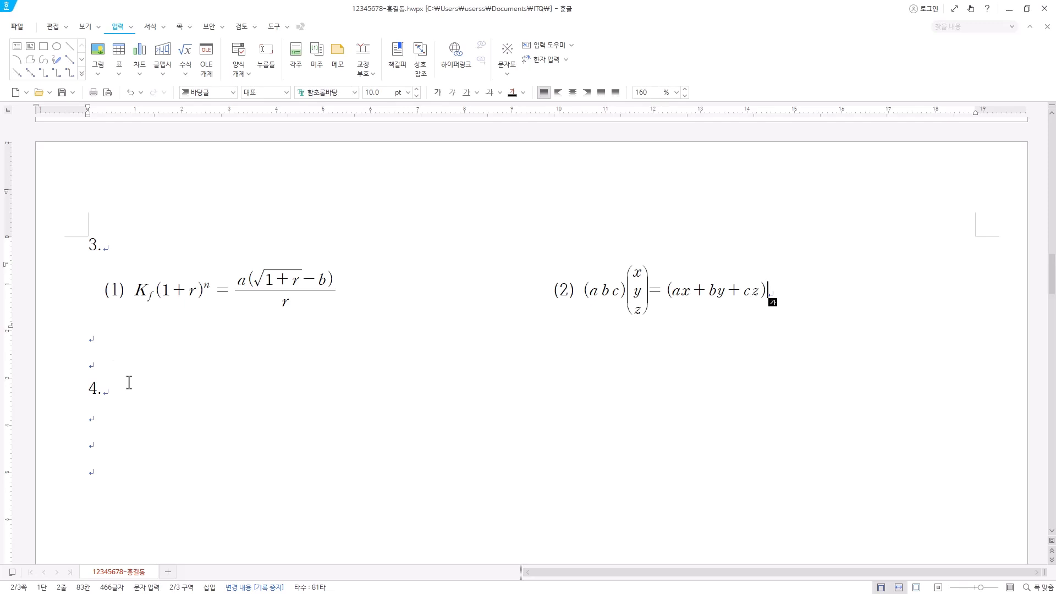
Place the text cursor on the empty line under item 4 and reduce the page zoom to 155%
scroll(105, 303, down, 3)
click(100, 267)
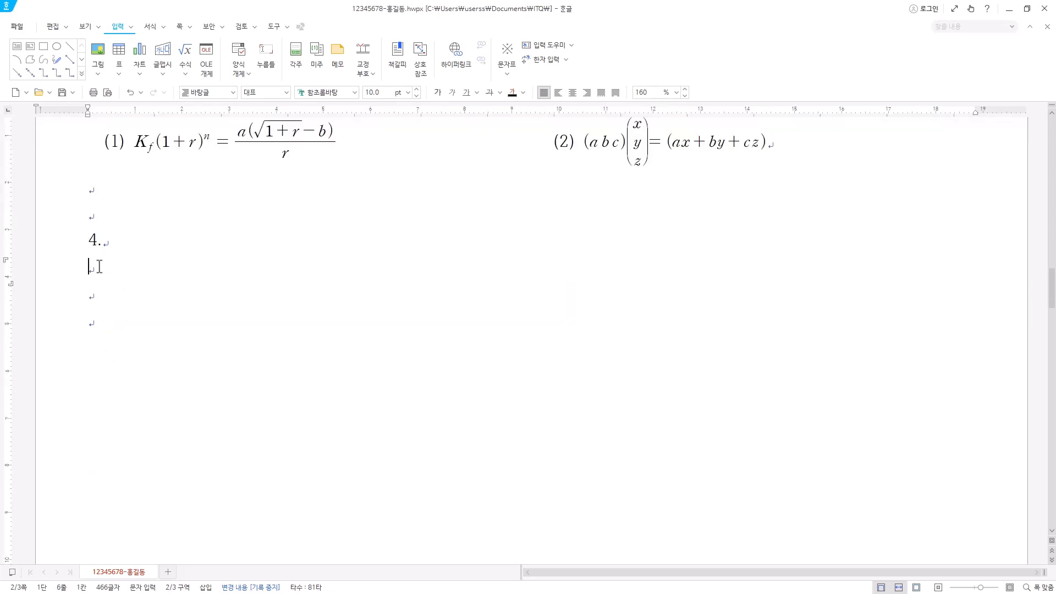
scroll(408, 365, down, 9)
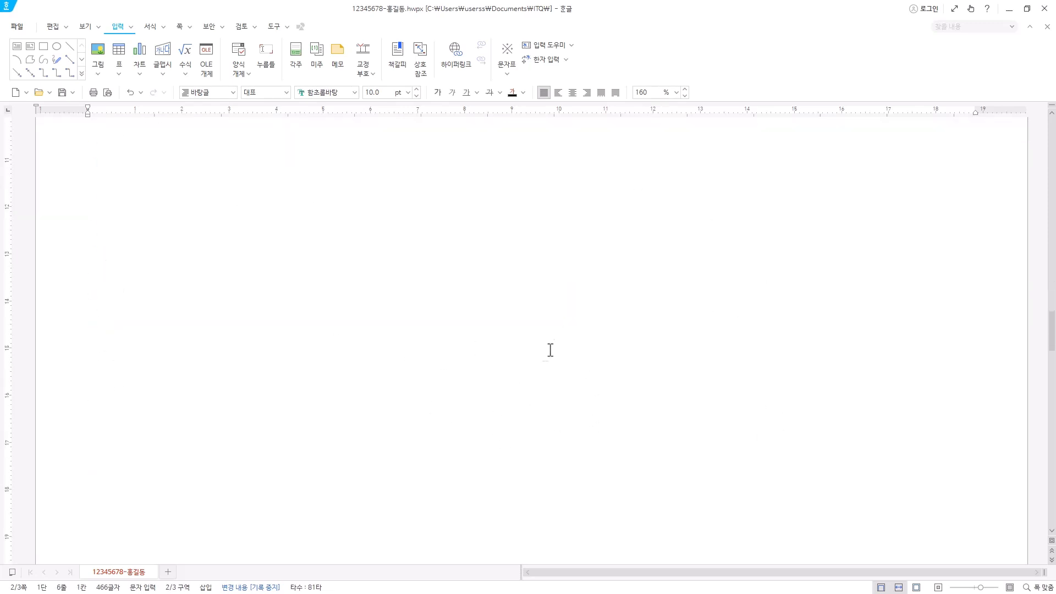
scroll(555, 371, down, 12)
scroll(629, 391, up, 13)
scroll(567, 508, up, 7)
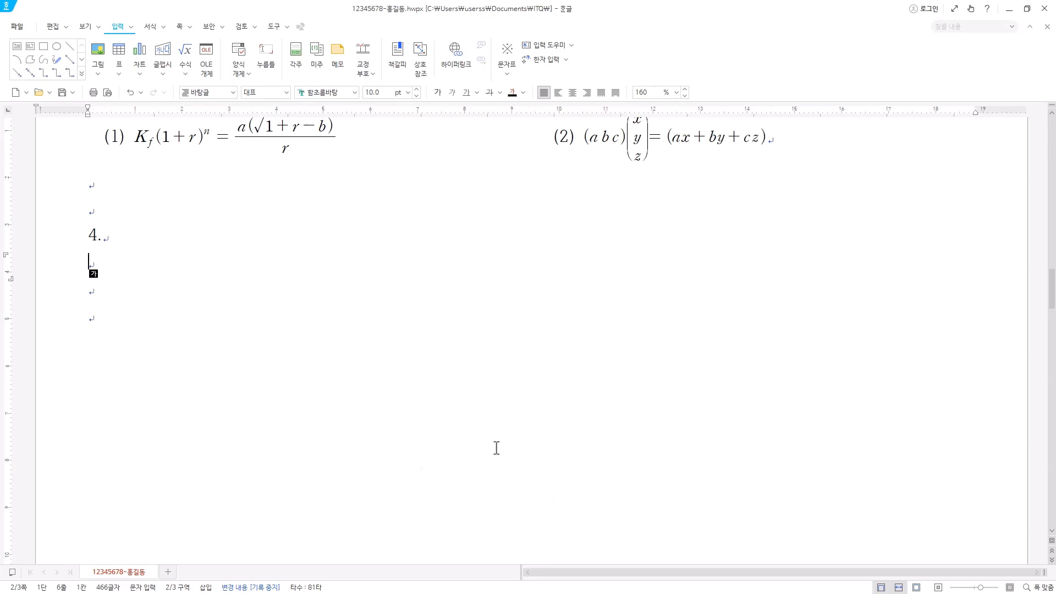
click(86, 28)
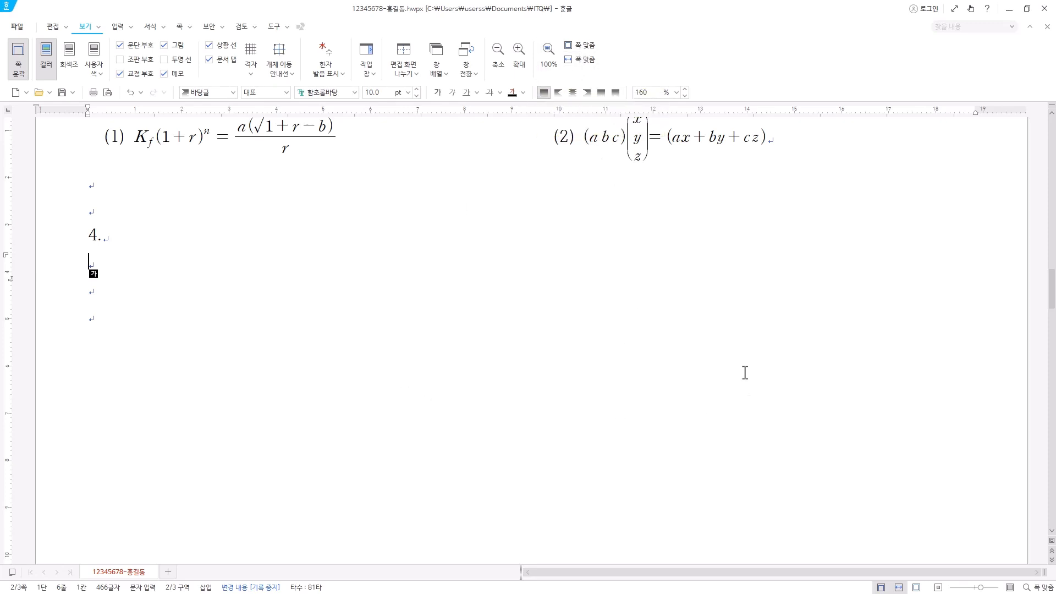
click(501, 69)
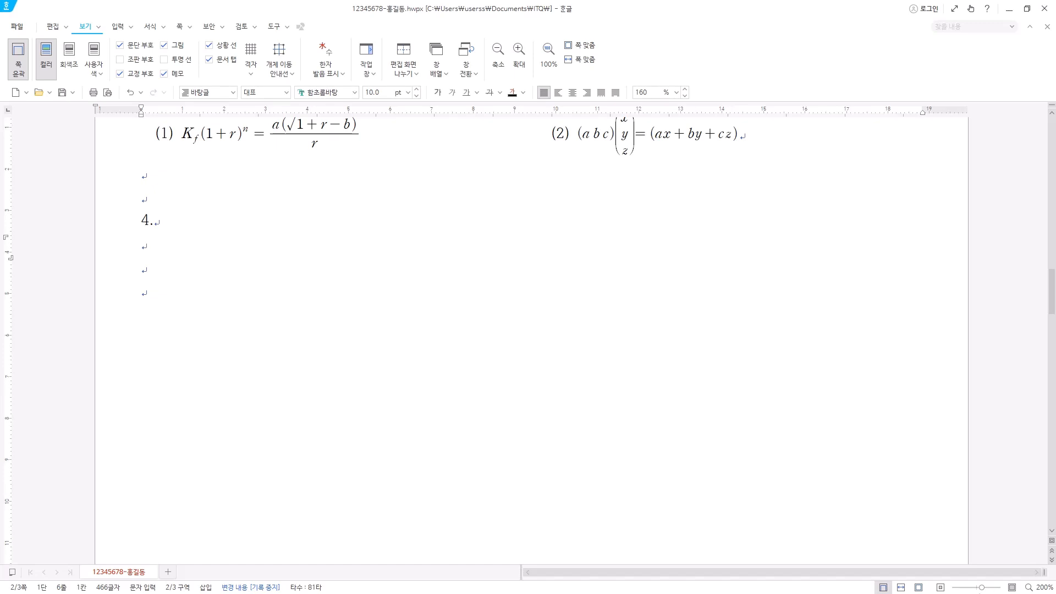
drag(981, 588, 977, 588)
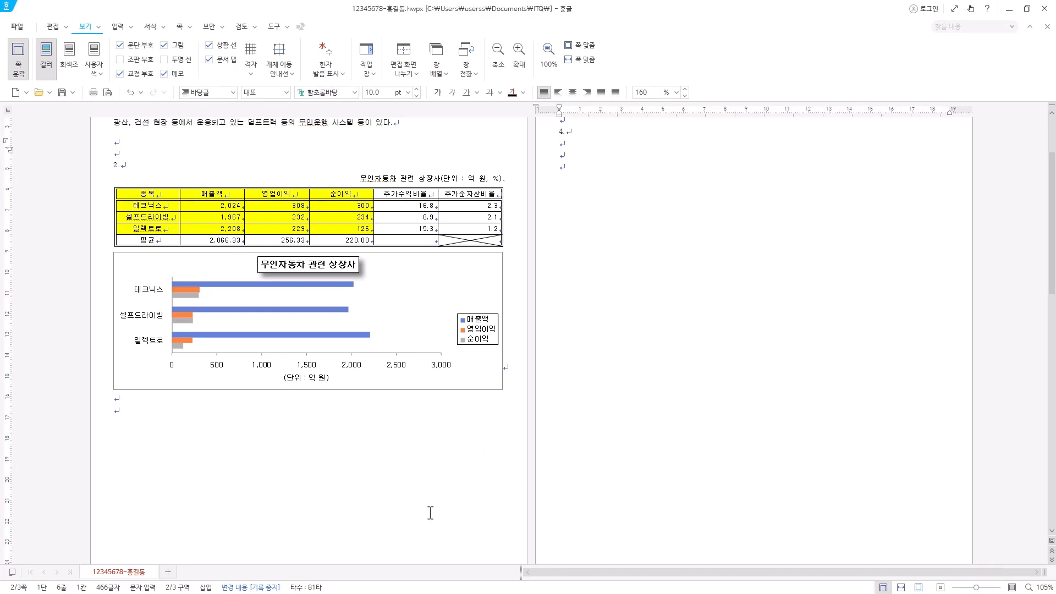
scroll(580, 514, up, 4)
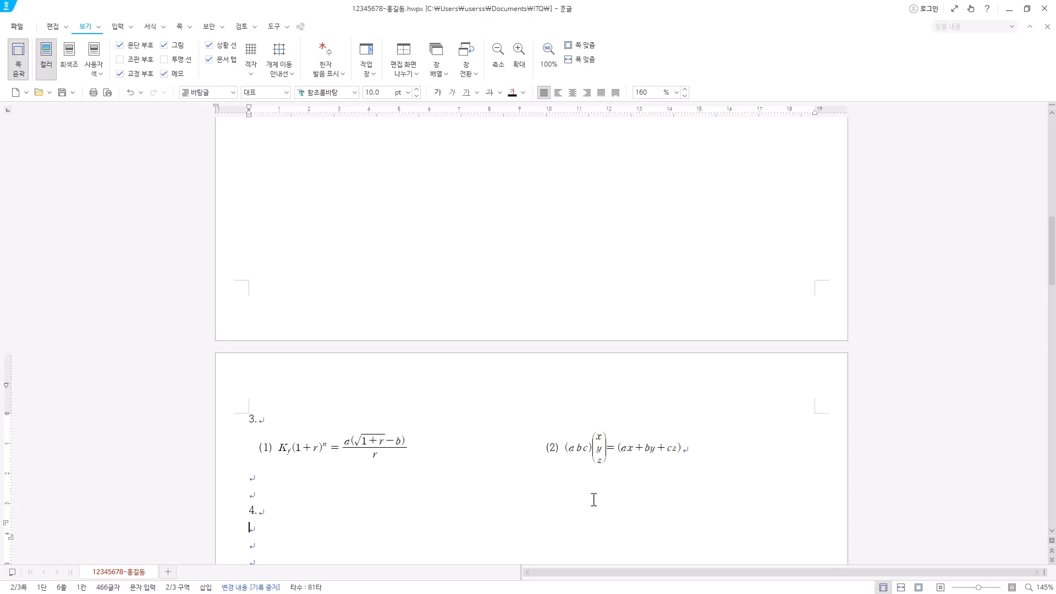
scroll(593, 500, up, 1)
scroll(576, 407, down, 5)
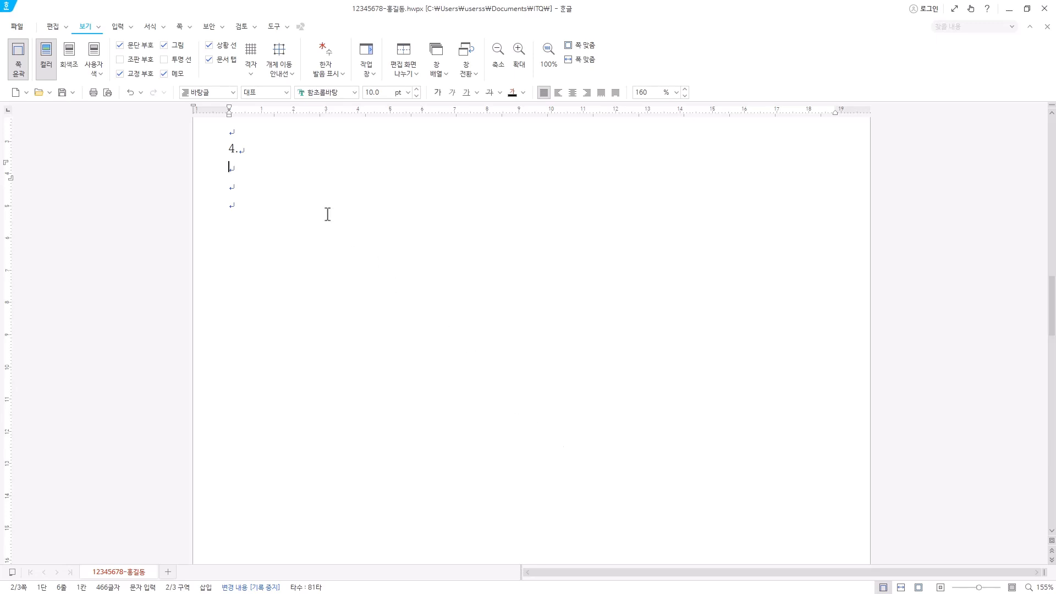
key(Hangul)
Draw a rectangle about 46 mm wide and 54 mm high below item 4 and shift it slightly down and right
click(117, 28)
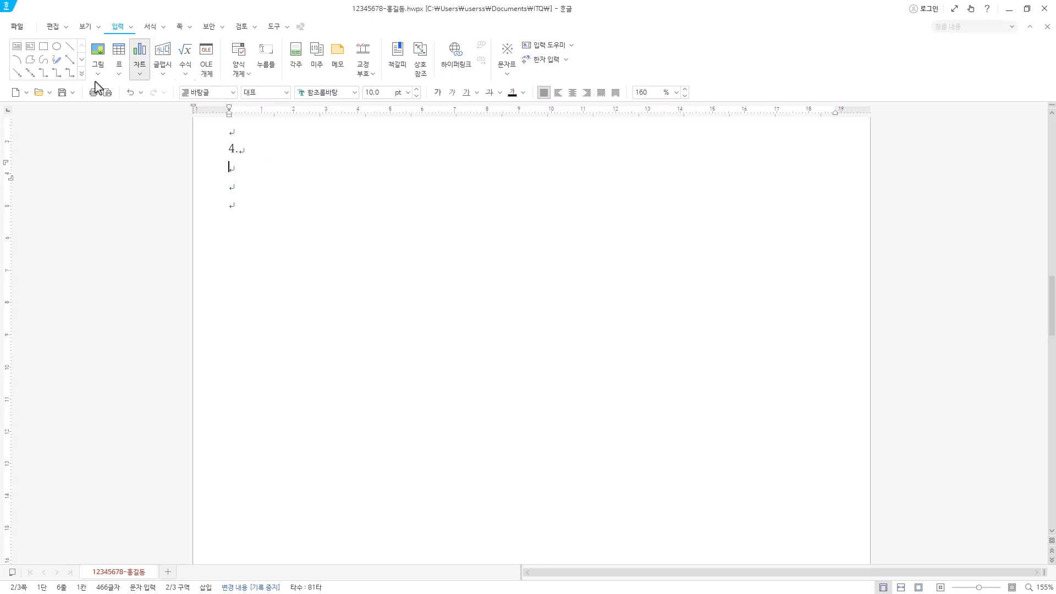
click(44, 50)
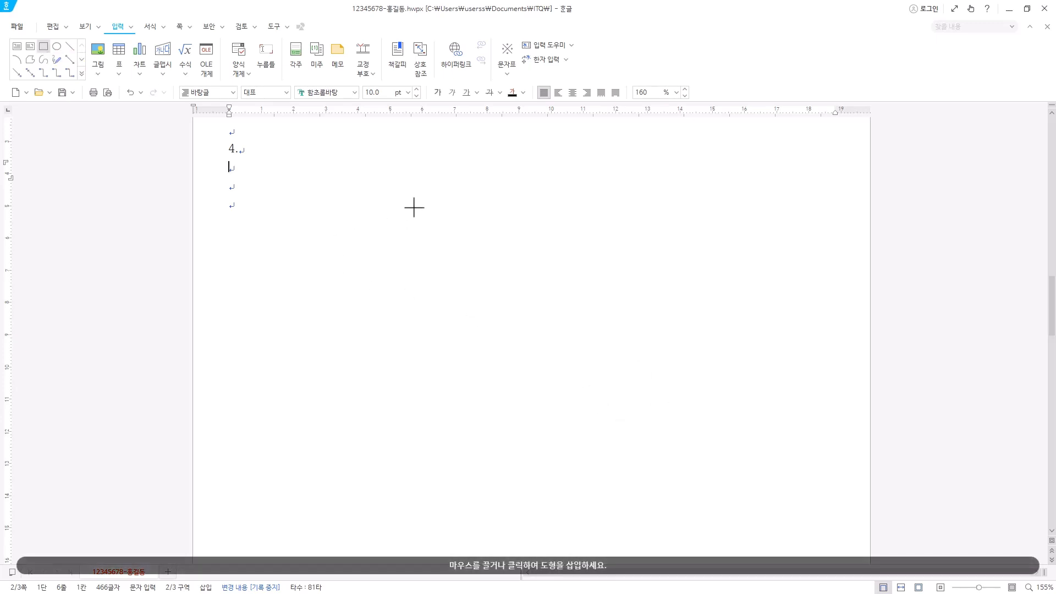
drag(409, 200, 556, 376)
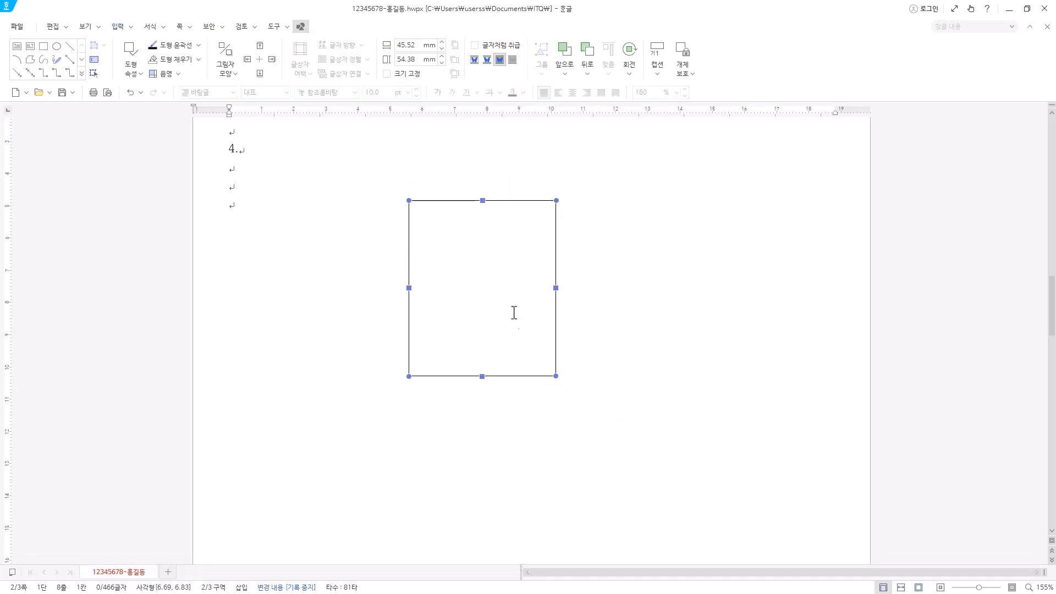
drag(513, 311, 542, 345)
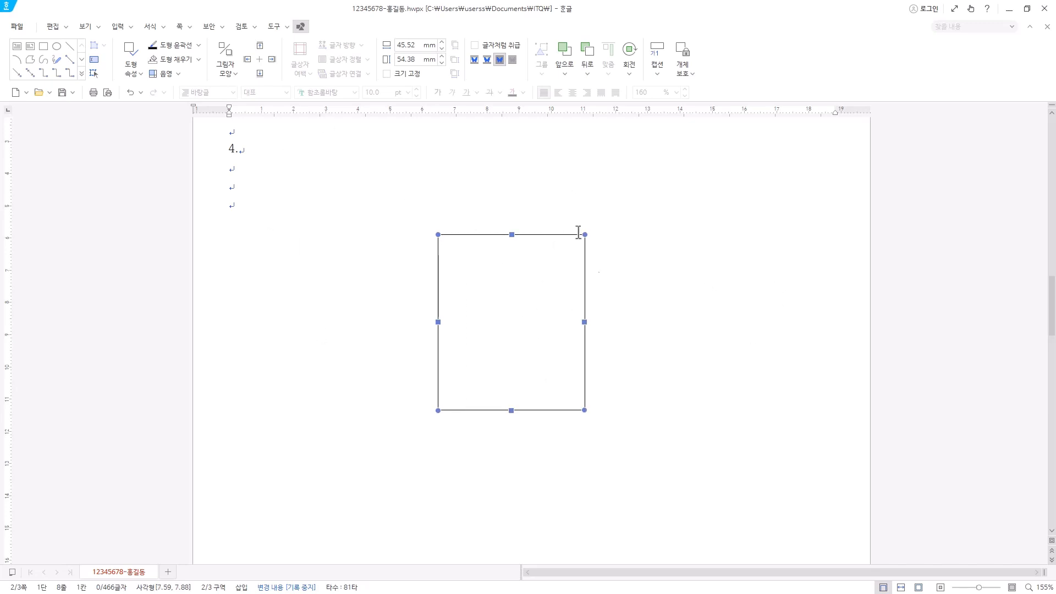
Set the rectangle's width to 125 mm and height to 140 mm, with its size unlocked and its placement in front of the text
right_click(512, 269)
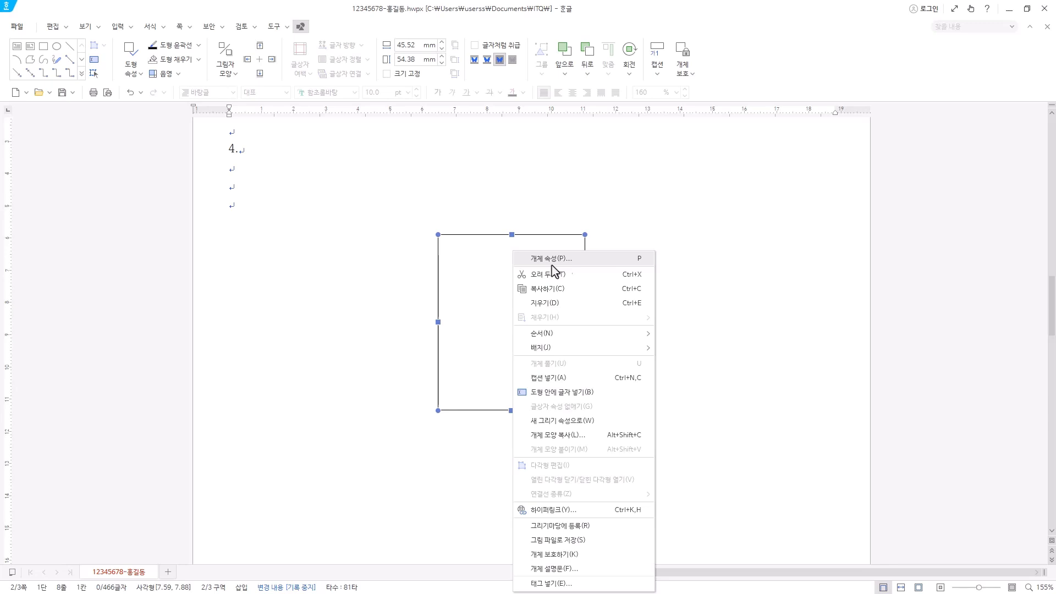
click(635, 266)
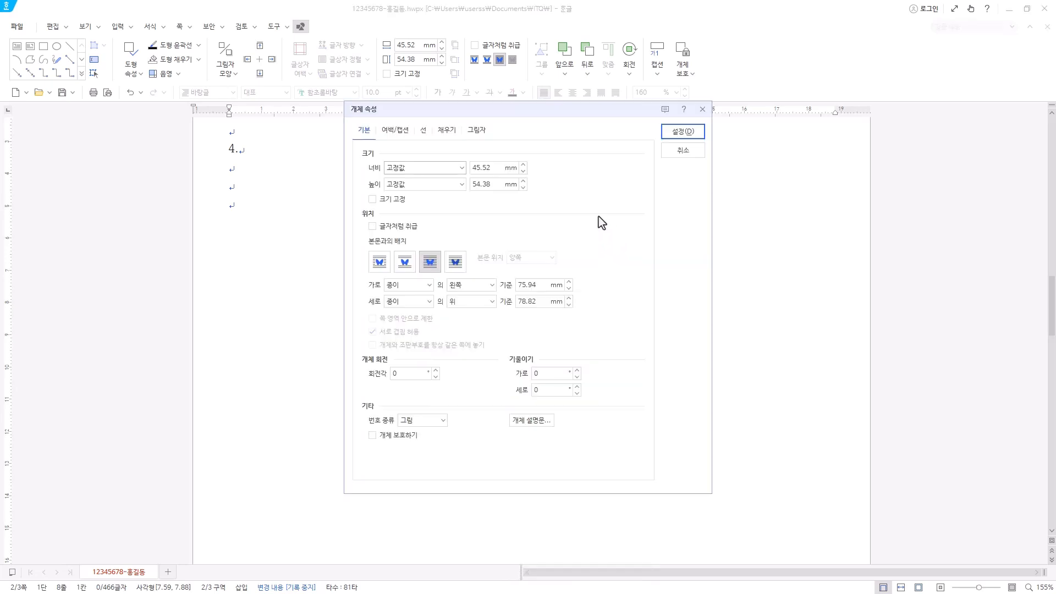
drag(500, 116, 658, 116)
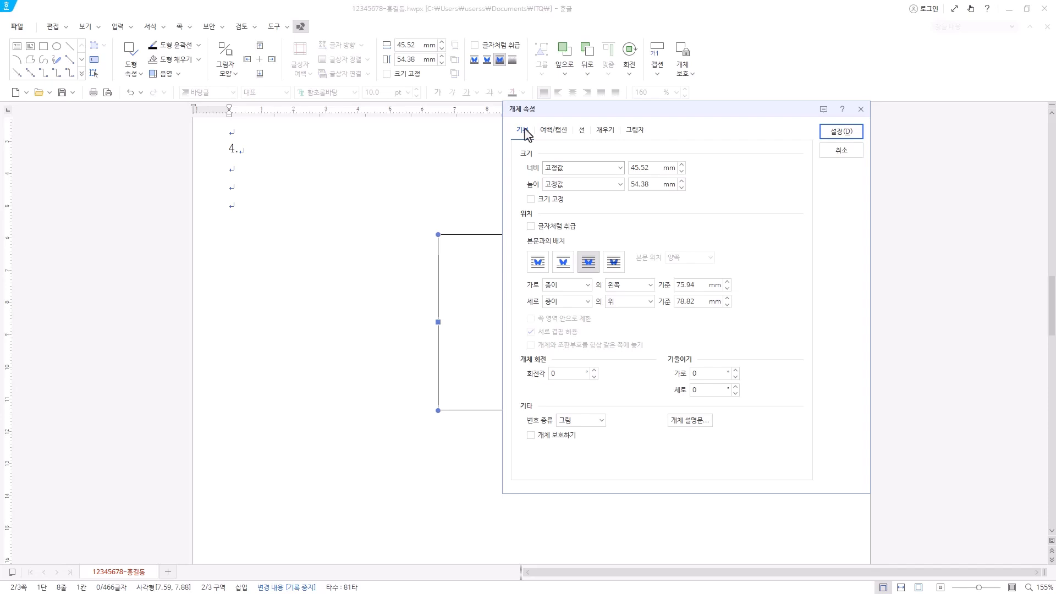
key(Tab)
key(Tab)
key(shift+Tab)
key(shift+Tab)
text(125)
key(Tab)
key(Tab)
key(Tab)
text(140)
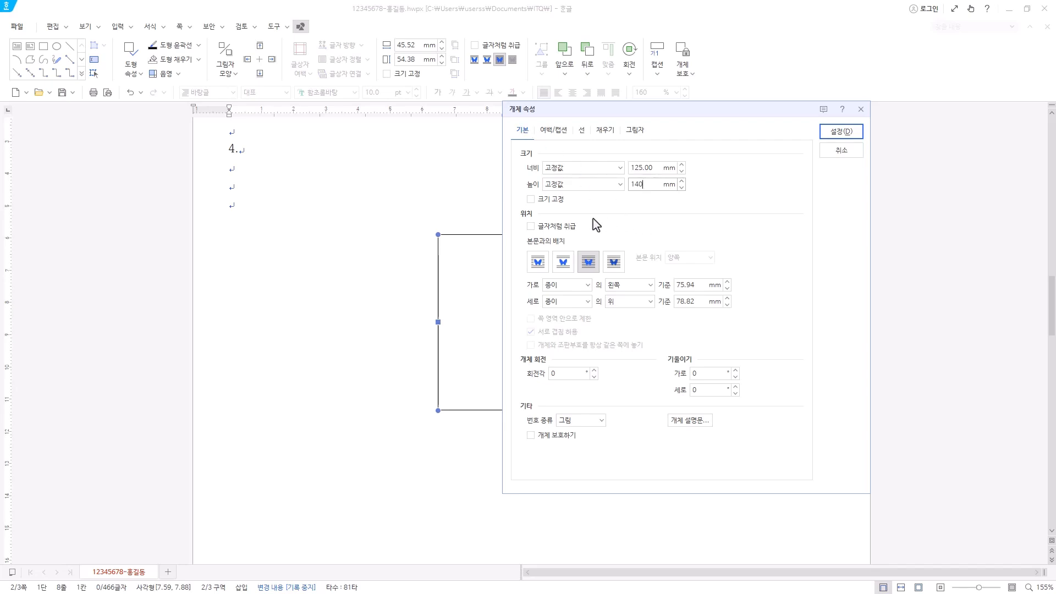
click(540, 201)
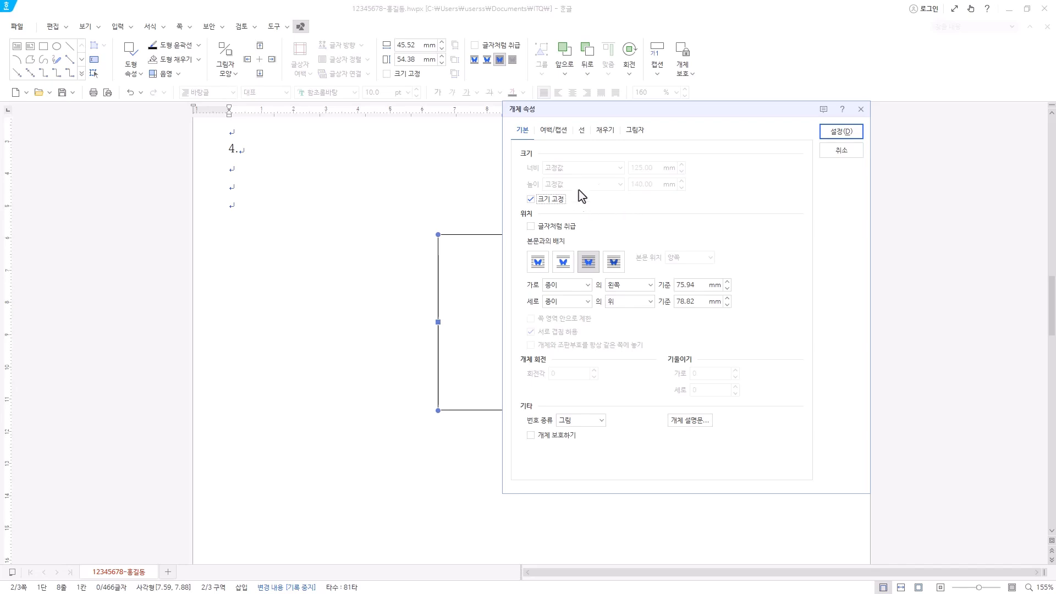
click(530, 199)
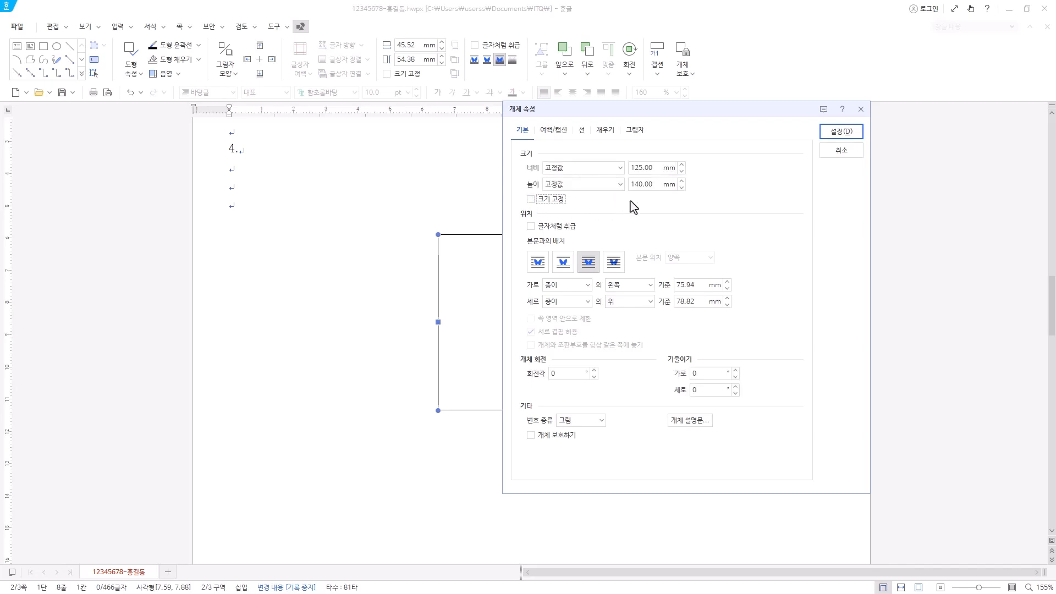
click(589, 263)
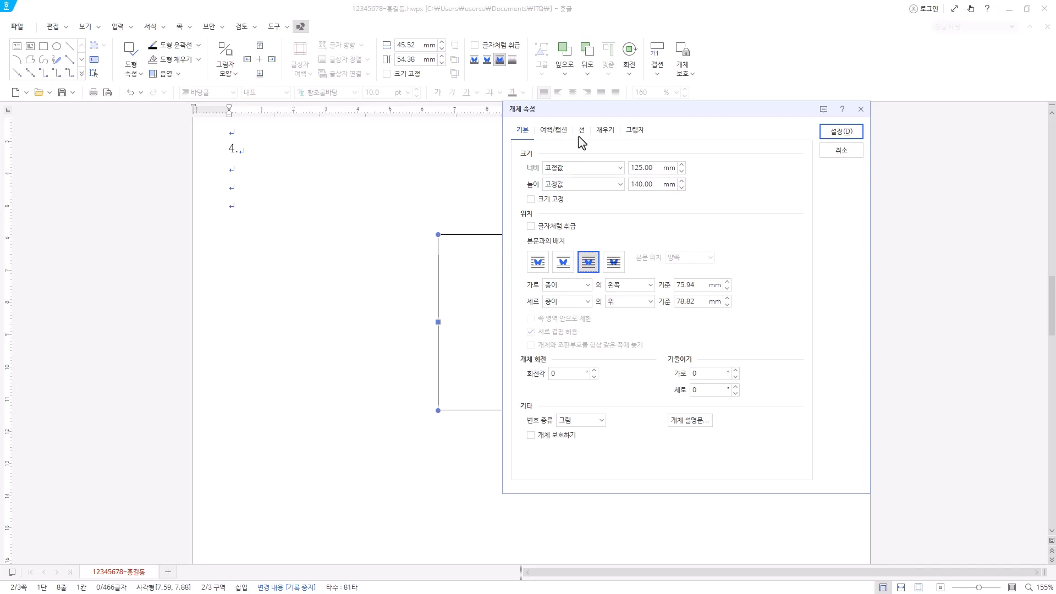
Give the rectangle a solid light gray fill and apply the object properties
click(605, 131)
click(539, 180)
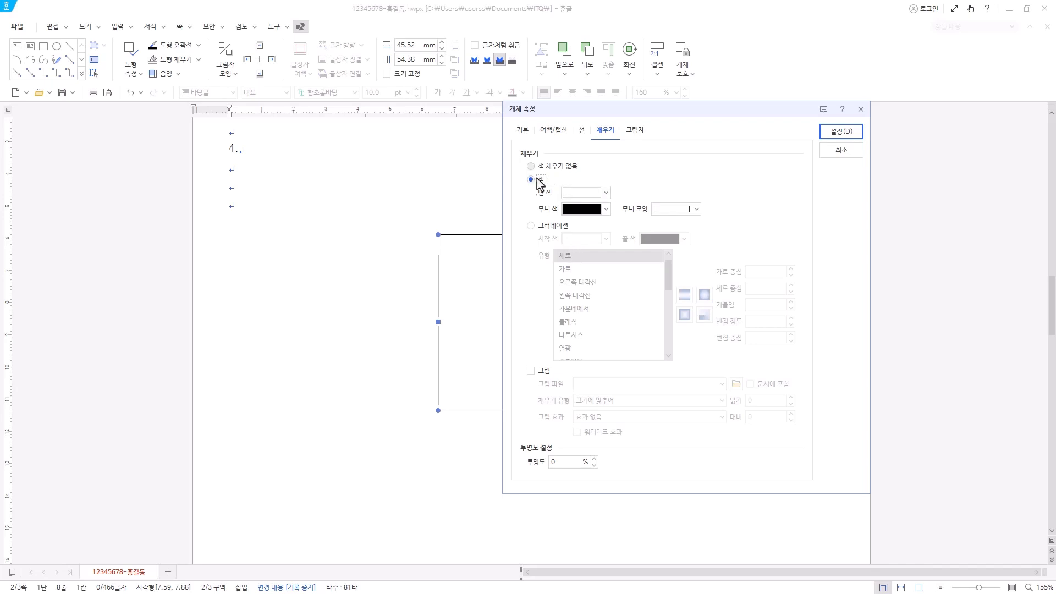
click(605, 192)
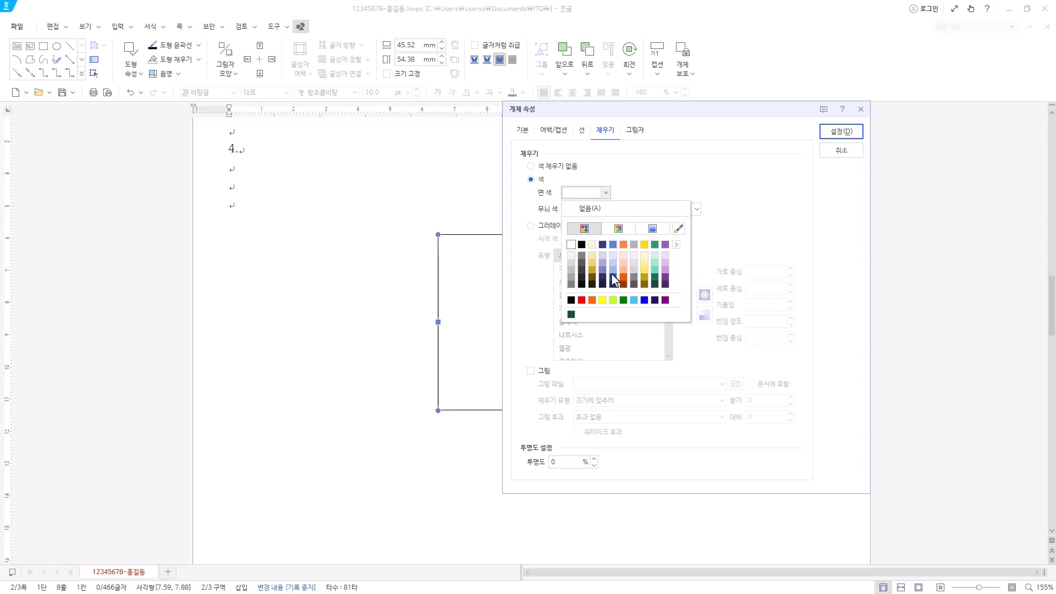
click(634, 263)
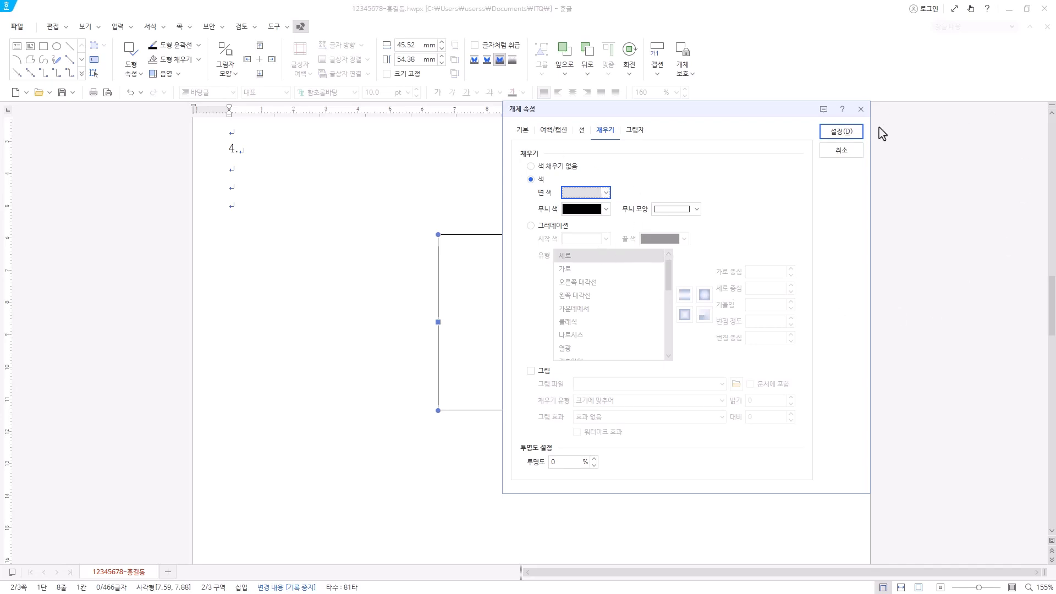
click(845, 134)
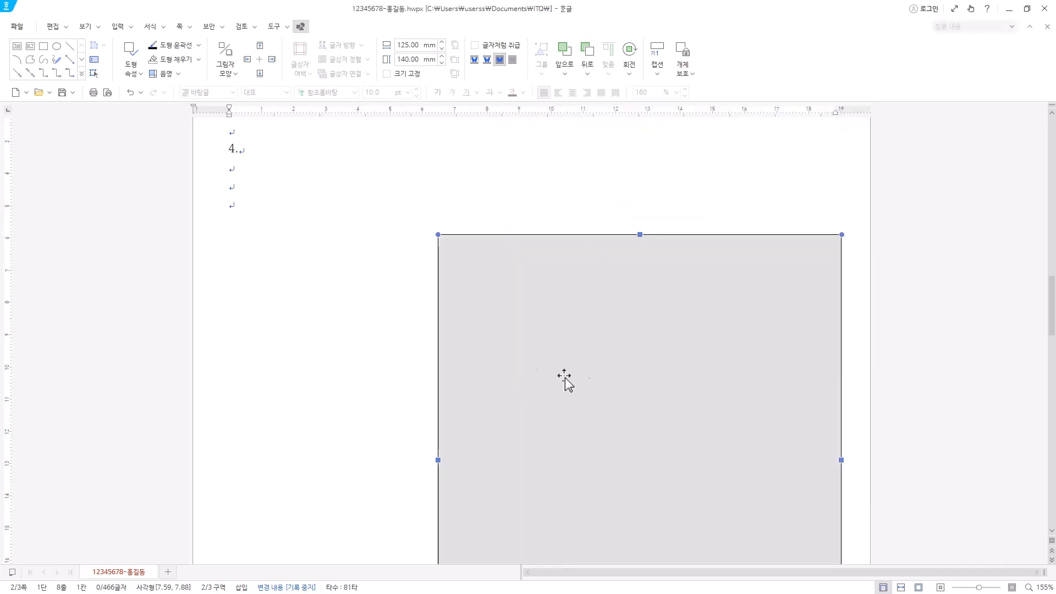
Move the gray rectangle left and slightly down so it sits near the middle of the page under item 4
drag(732, 381, 614, 374)
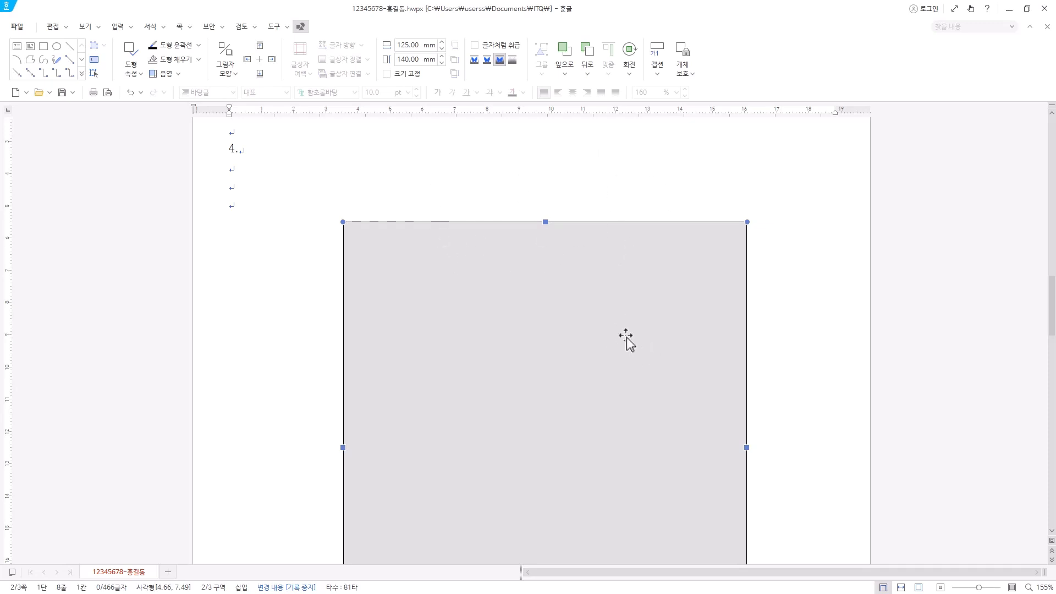
drag(627, 338, 629, 355)
scroll(605, 285, down, 9)
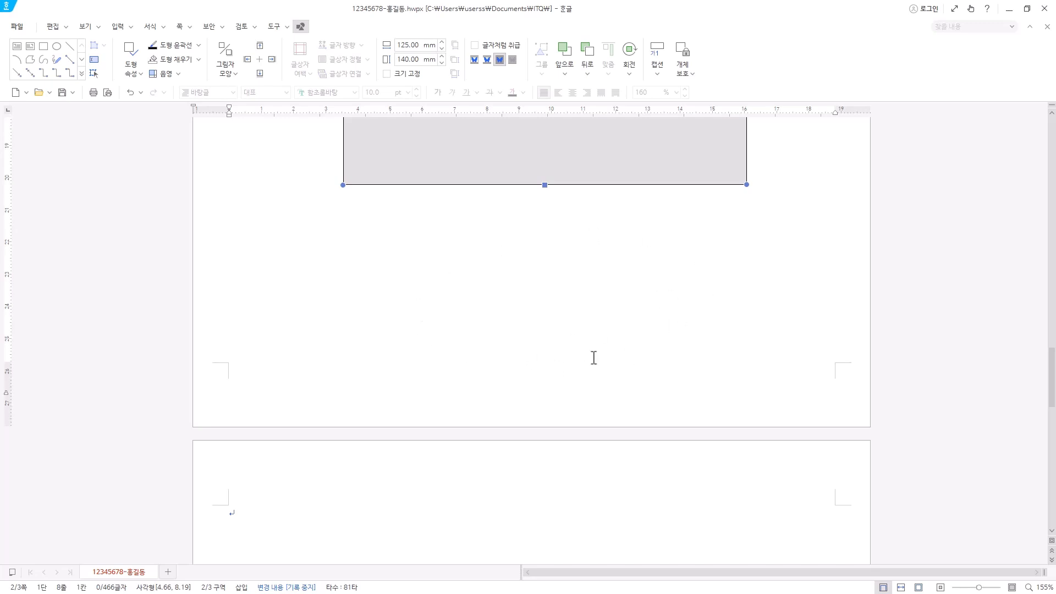
scroll(490, 329, up, 9)
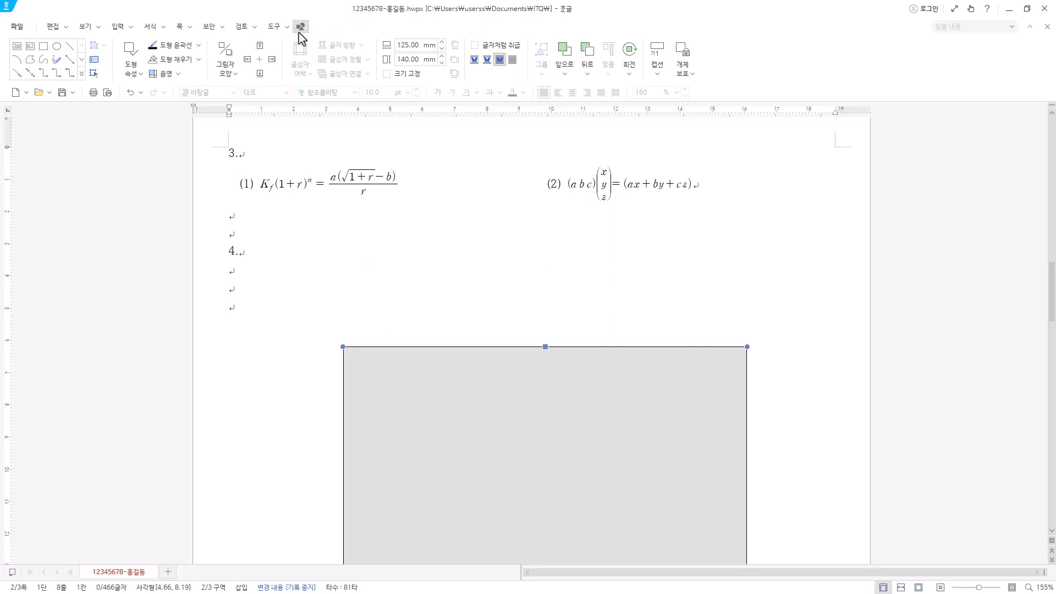
Draw a text box about 93 mm wide and 17 mm high over the gray rectangle's upper edge, containing "자율주행차 외부인식 장치"
click(20, 53)
drag(396, 321, 697, 376)
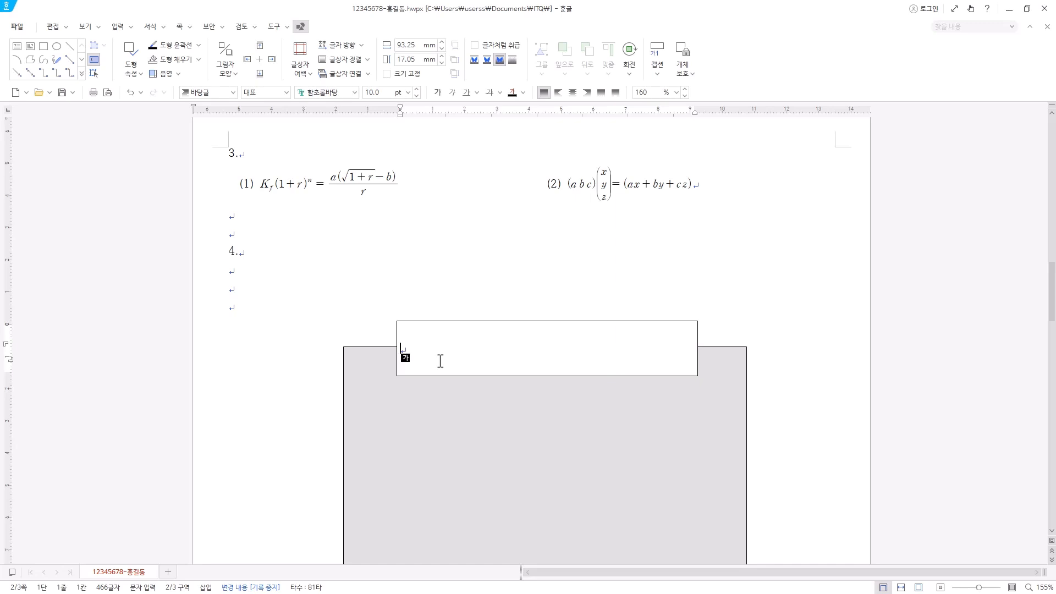
text(자율주행차 외부인식 장치)
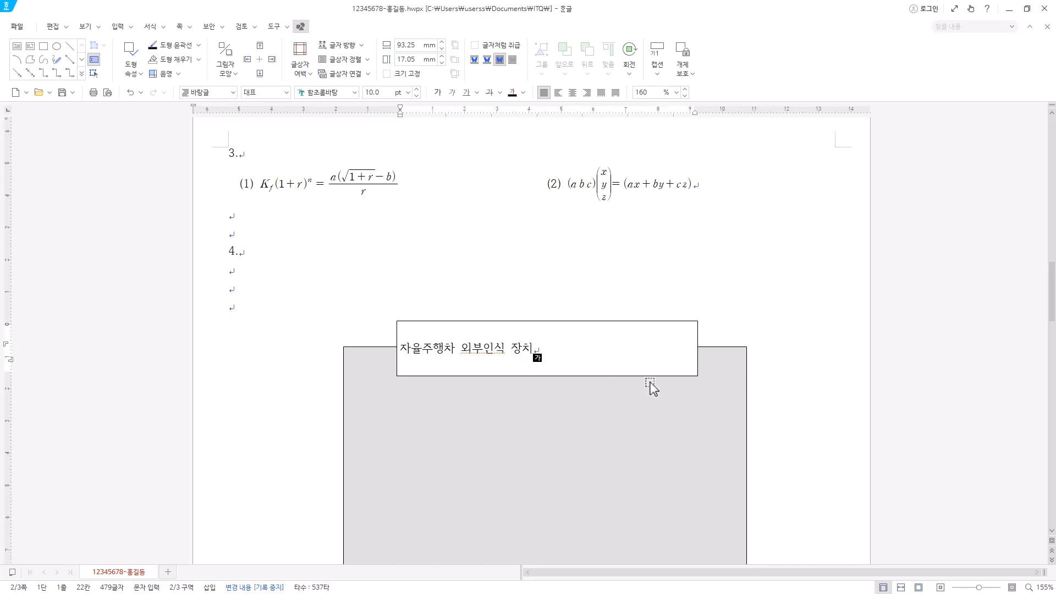
scroll(573, 462, down, 2)
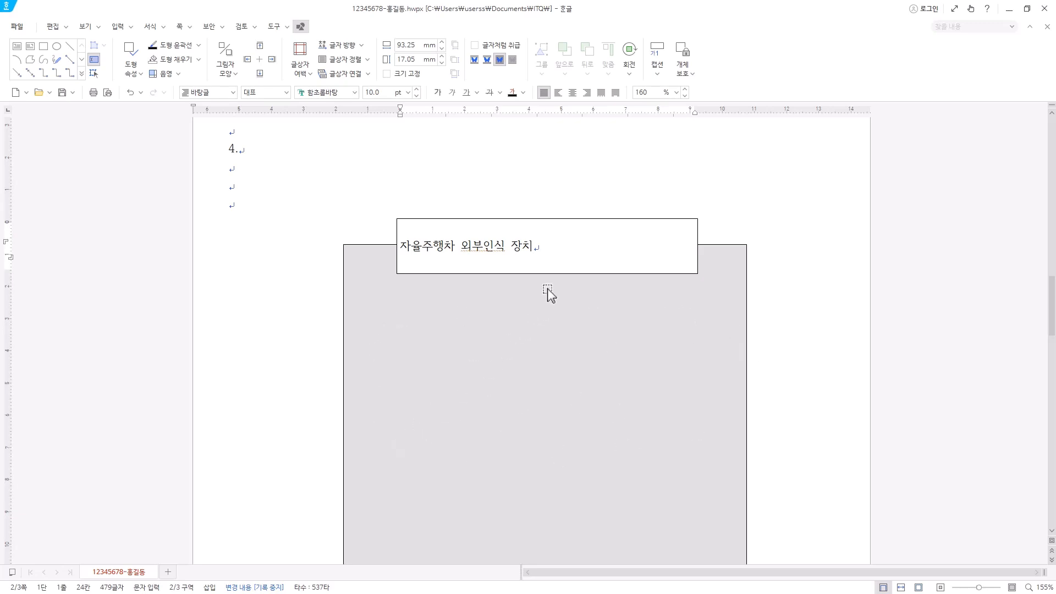
click(584, 250)
click(565, 272)
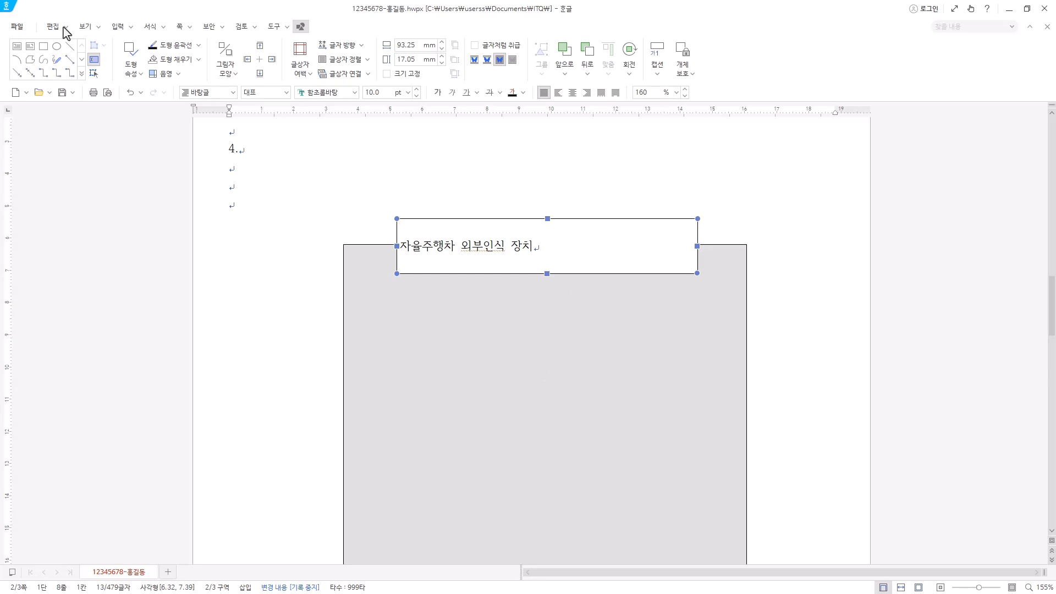
Draw a rectangle inside the gray background below the text box and set its width to 110 mm and height to 50 mm
click(44, 47)
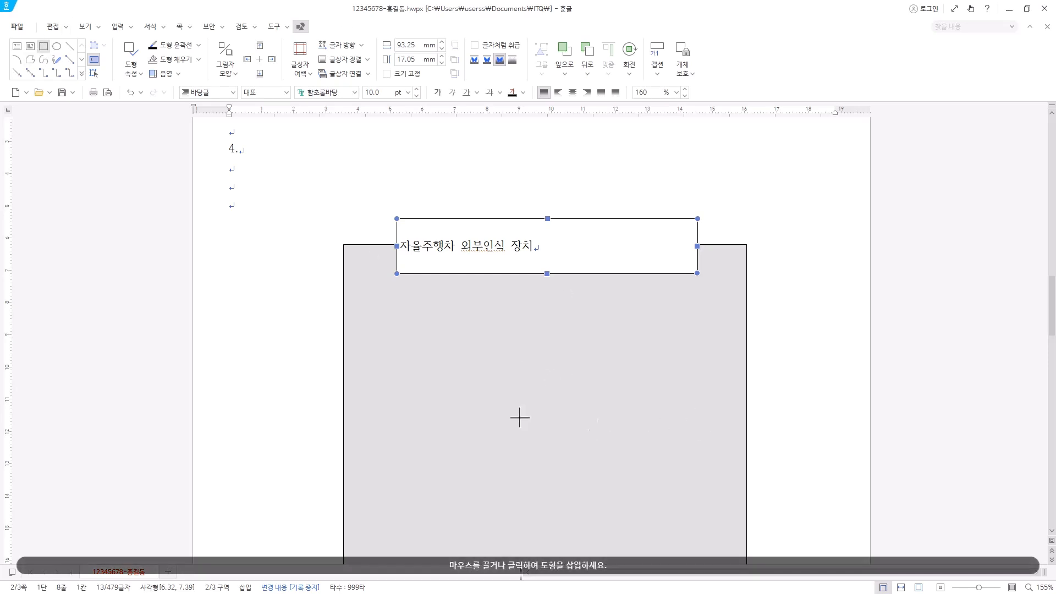
mouse_move(360, 326)
mouse_down()
mouse_move(669, 398)
mouse_move(720, 438)
mouse_up()
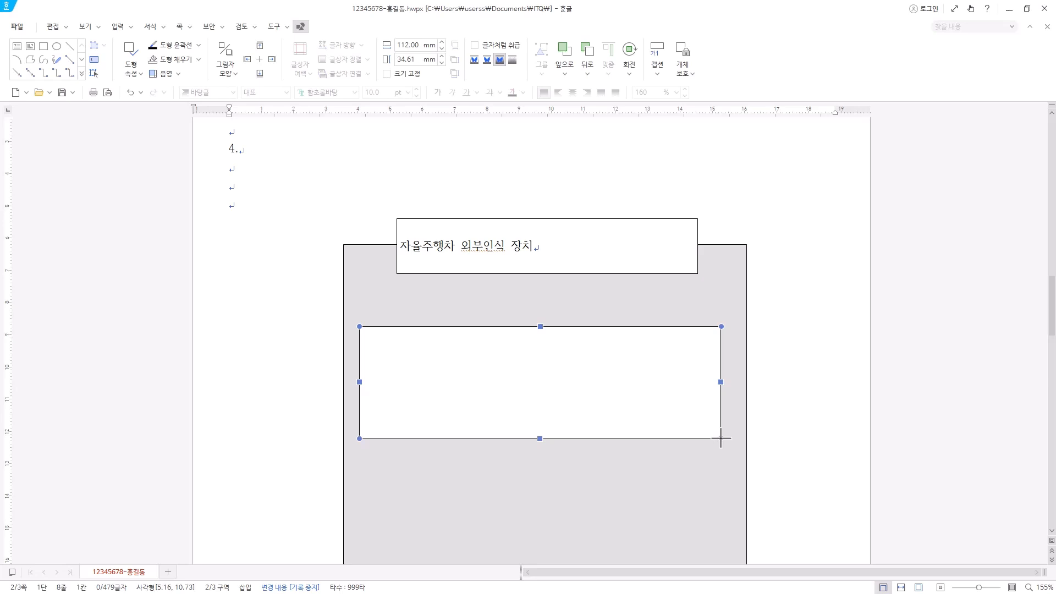
right_click(587, 349)
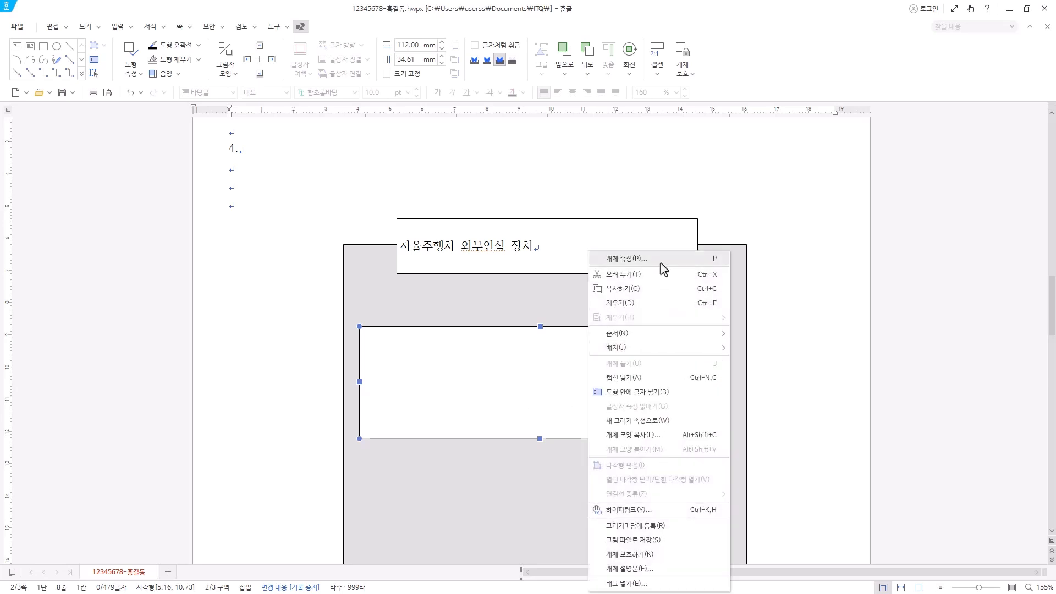
key(p)
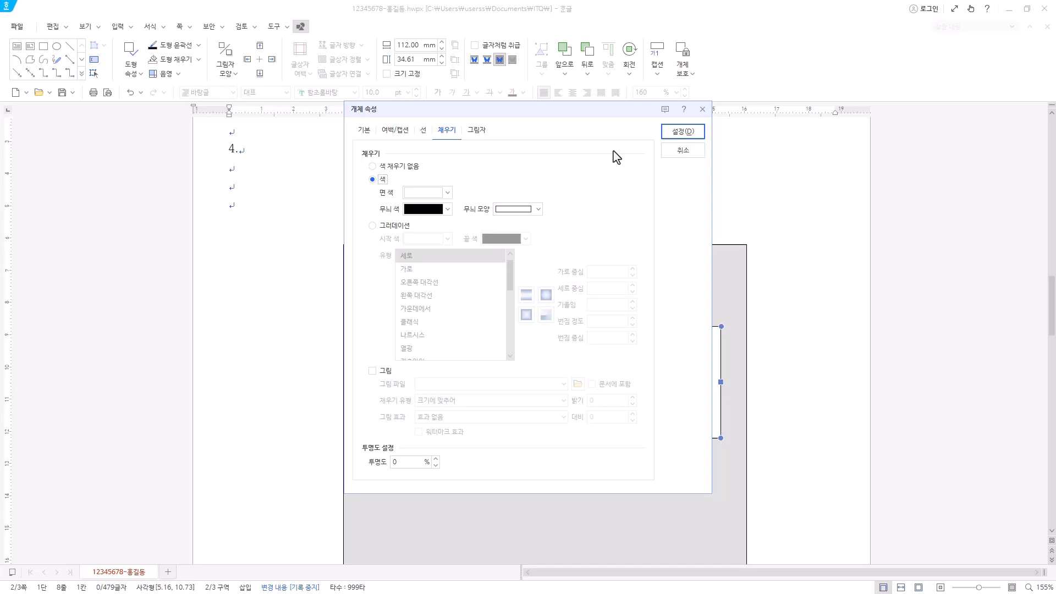
click(364, 130)
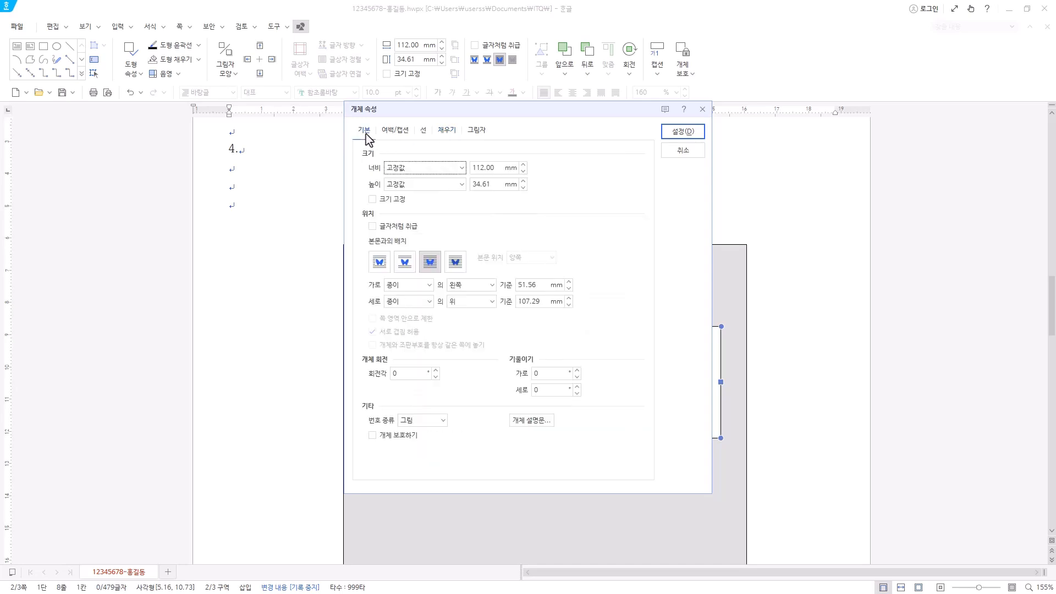
key(Tab)
text(110)
key(Tab)
key(Tab)
text(5)
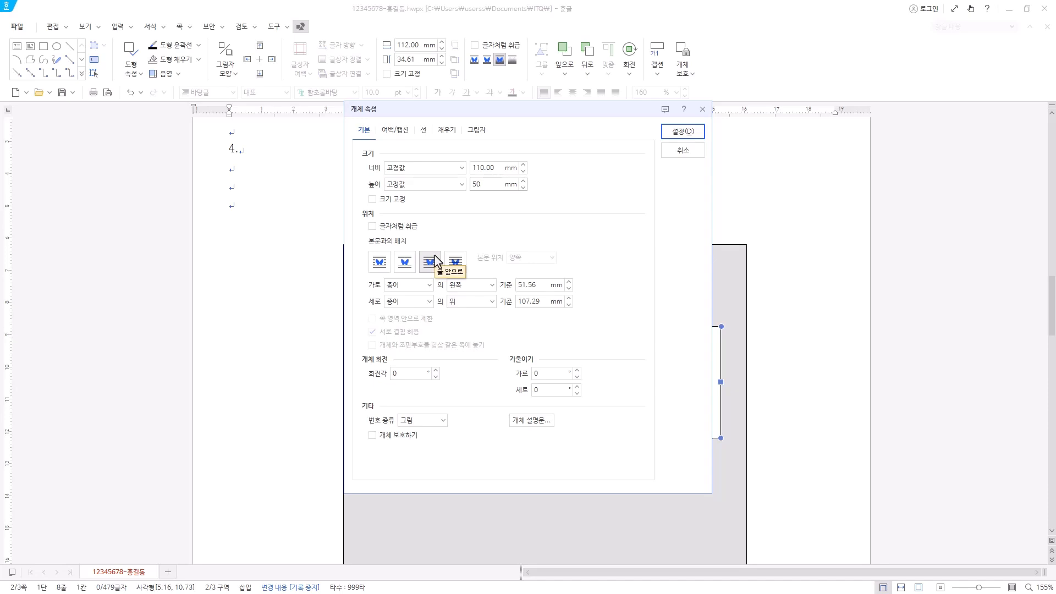
Give the new rectangle a yellow fill and rounded corners (둥근 모양), and center it beneath the title text box
click(447, 134)
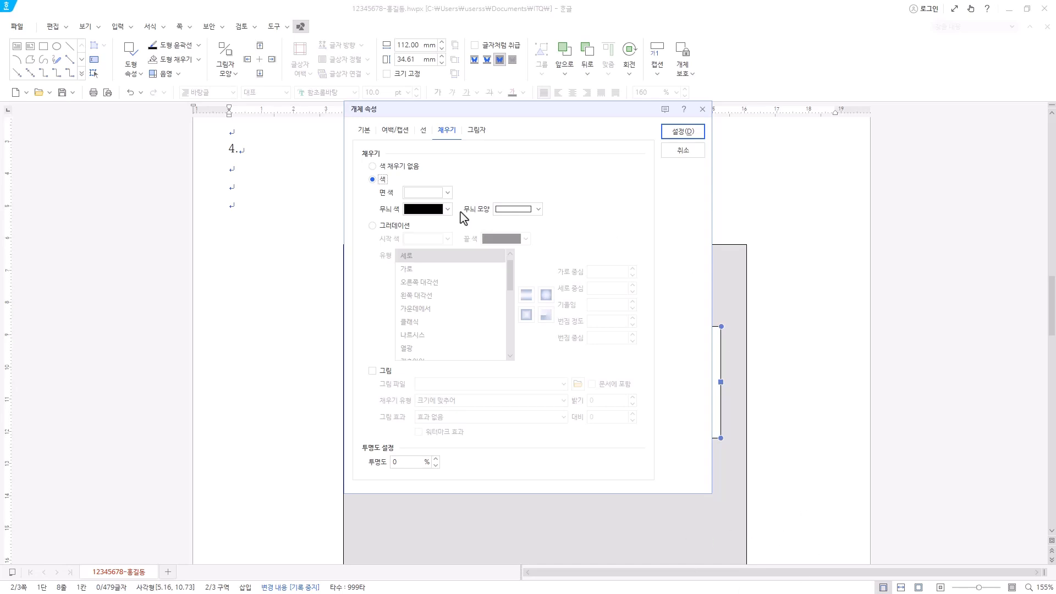
click(448, 193)
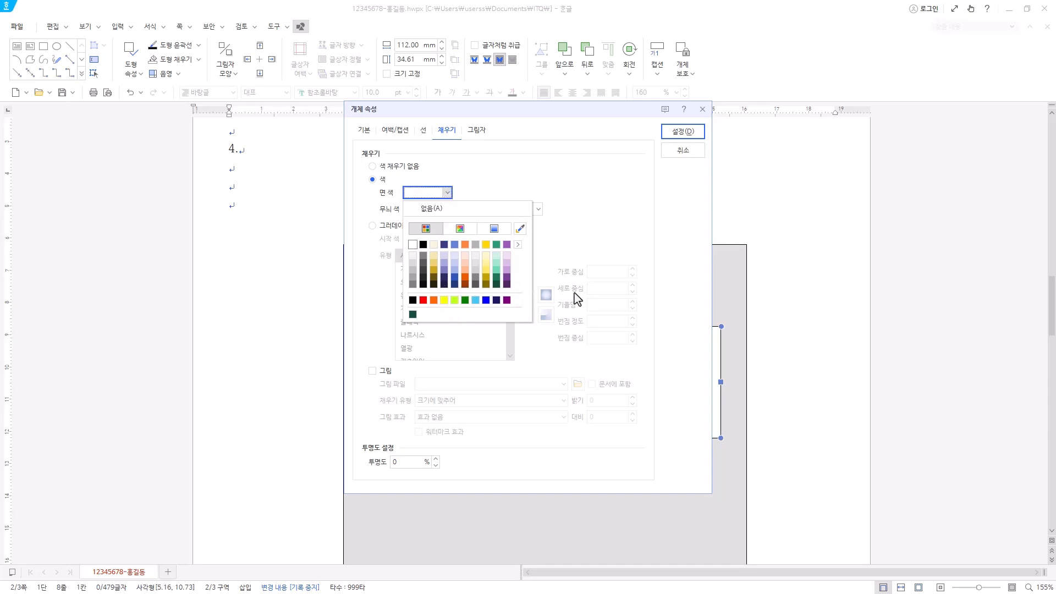
click(444, 299)
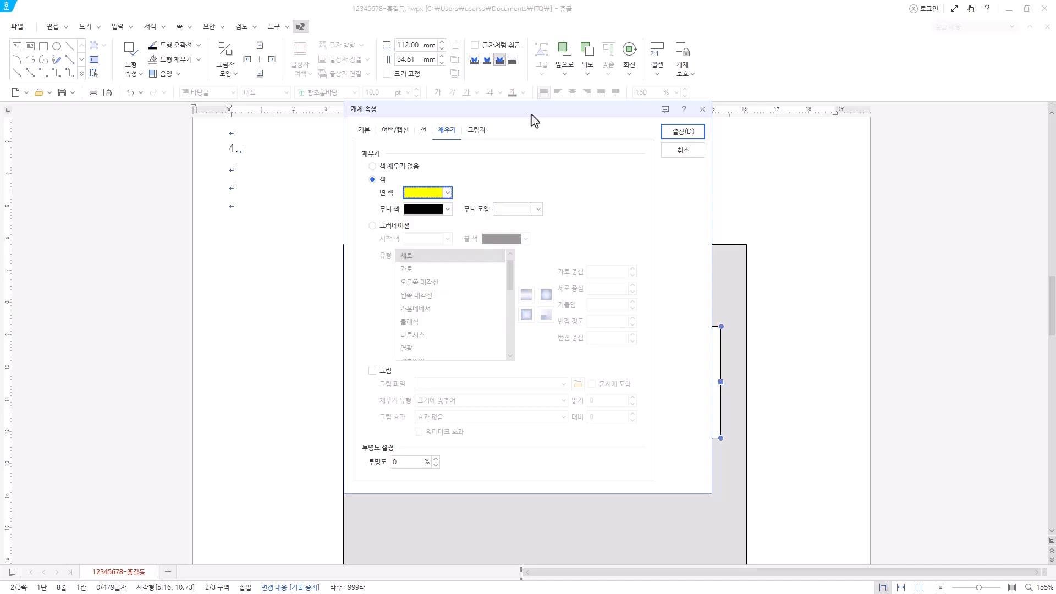
drag(573, 108, 742, 117)
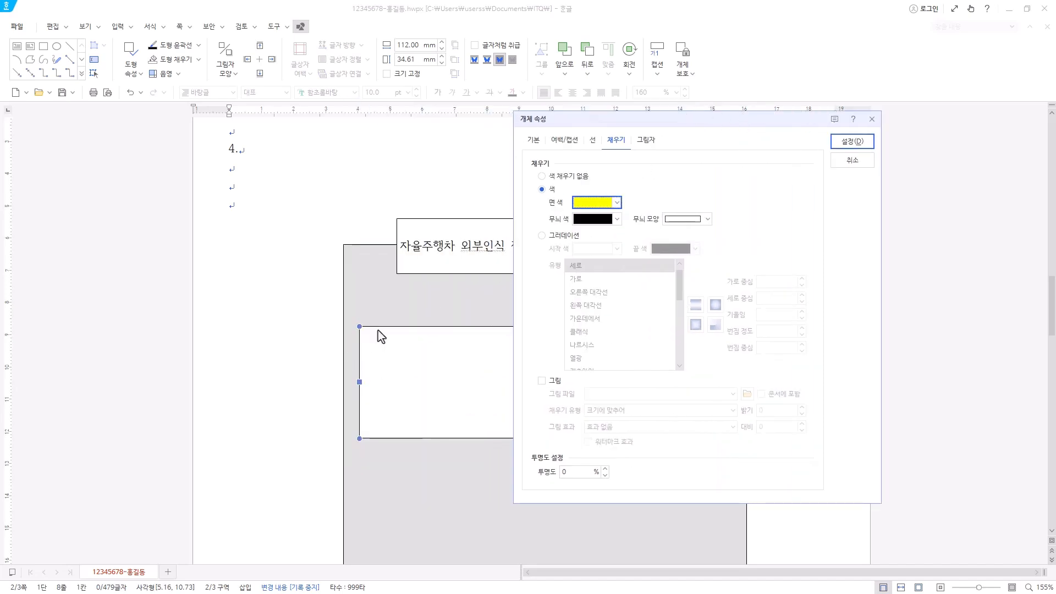
click(592, 140)
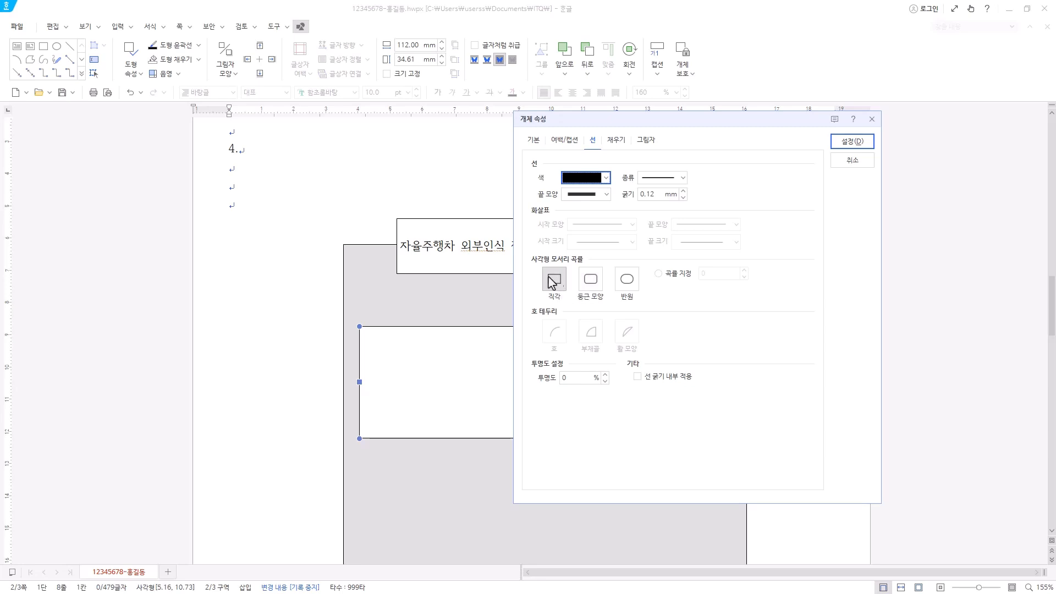
click(589, 283)
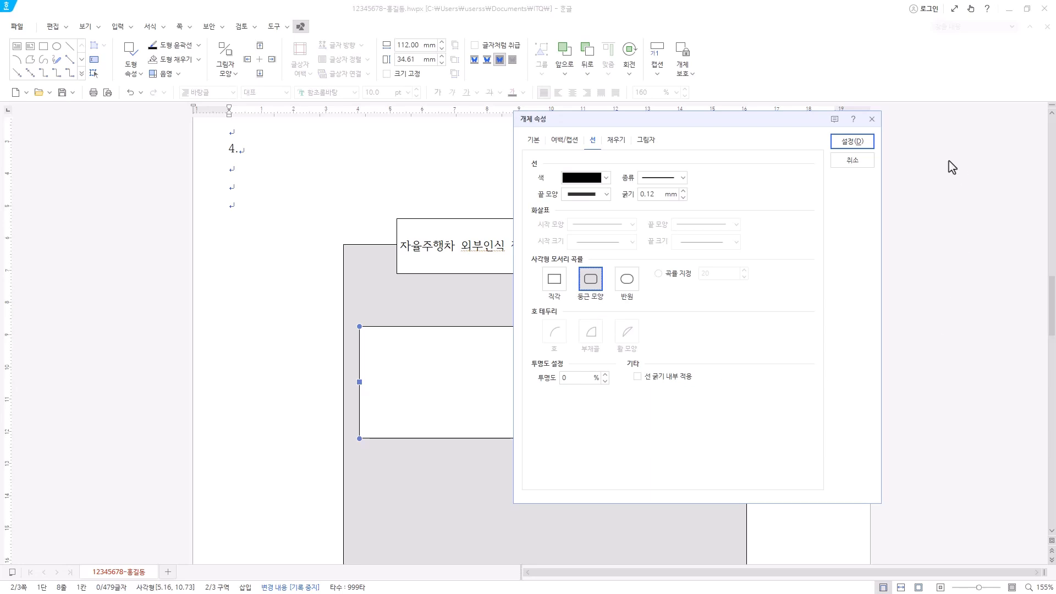
click(852, 142)
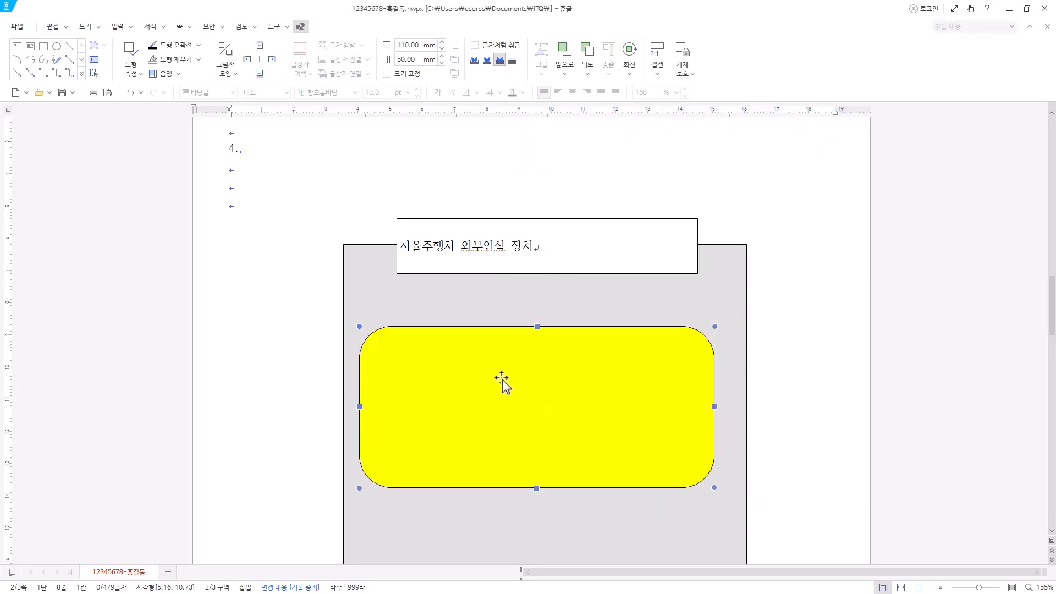
drag(540, 393, 549, 384)
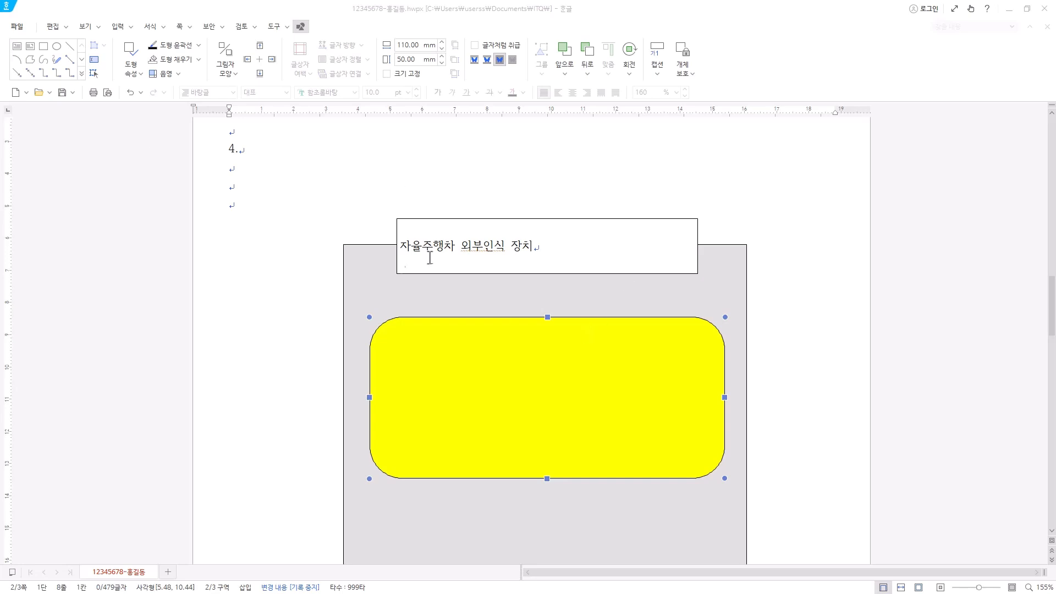
Select the title text box as an object and set its width to 120 mm and height to 15 mm
click(536, 245)
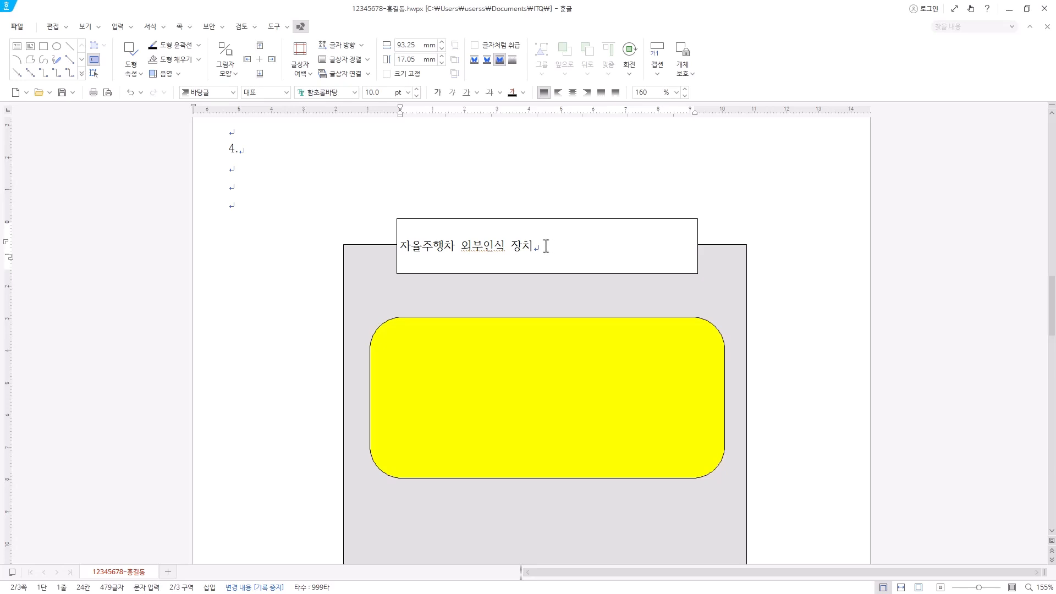
drag(546, 245, 342, 248)
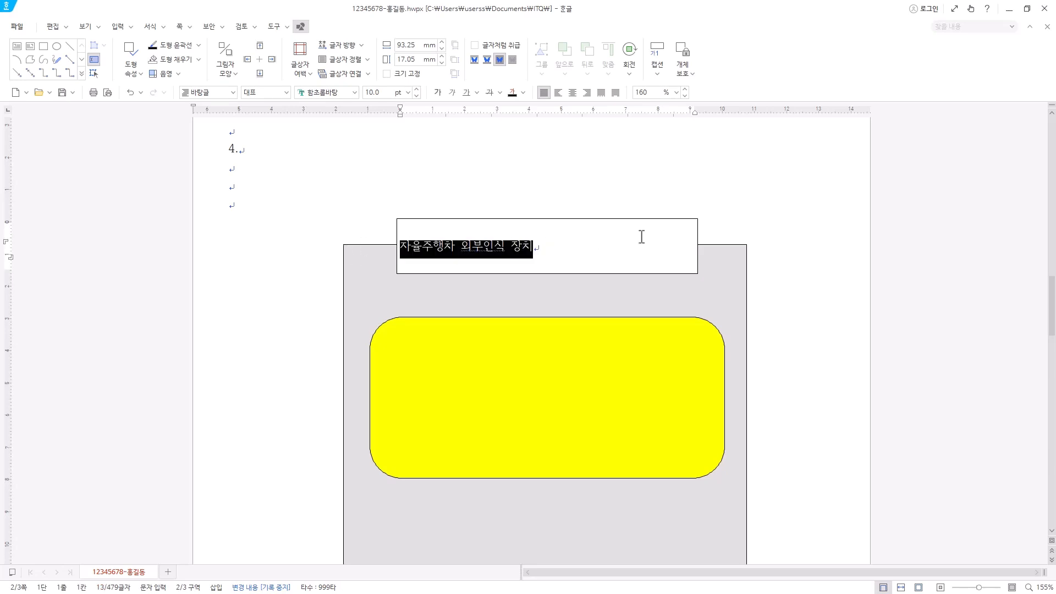
click(570, 248)
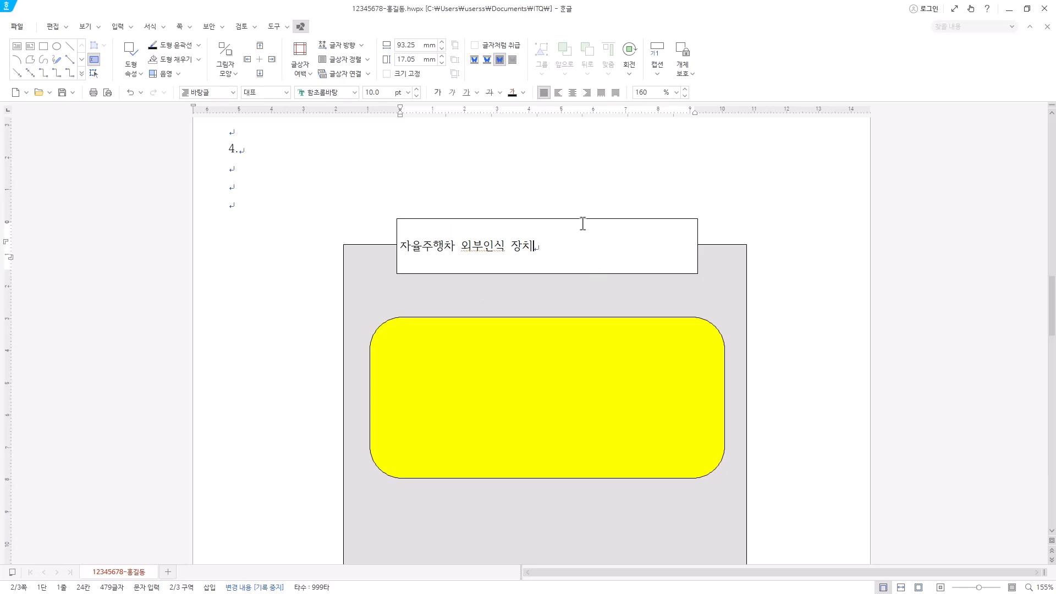
key(Escape)
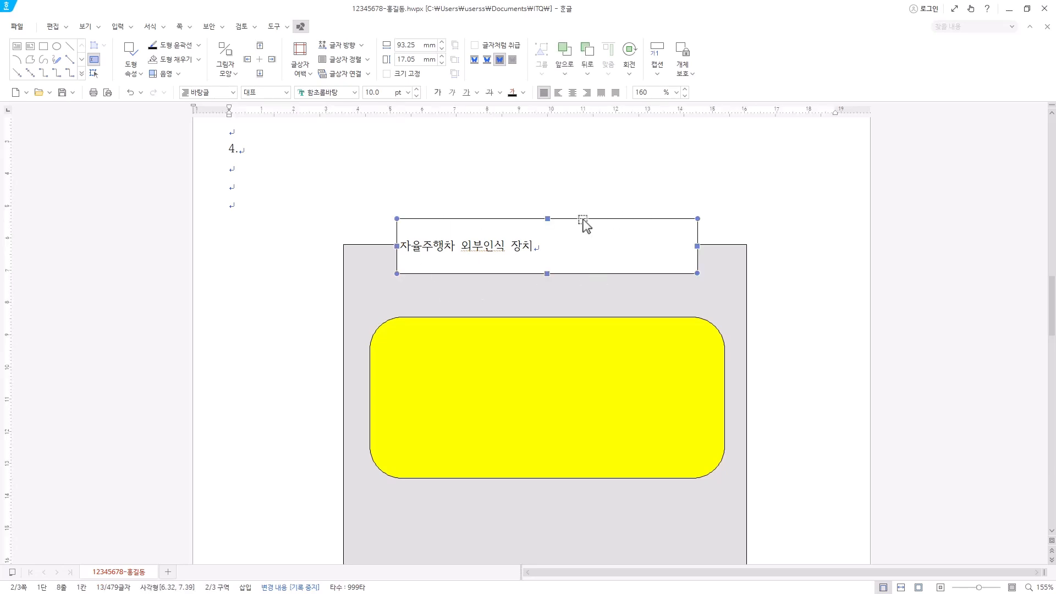
right_click(557, 241)
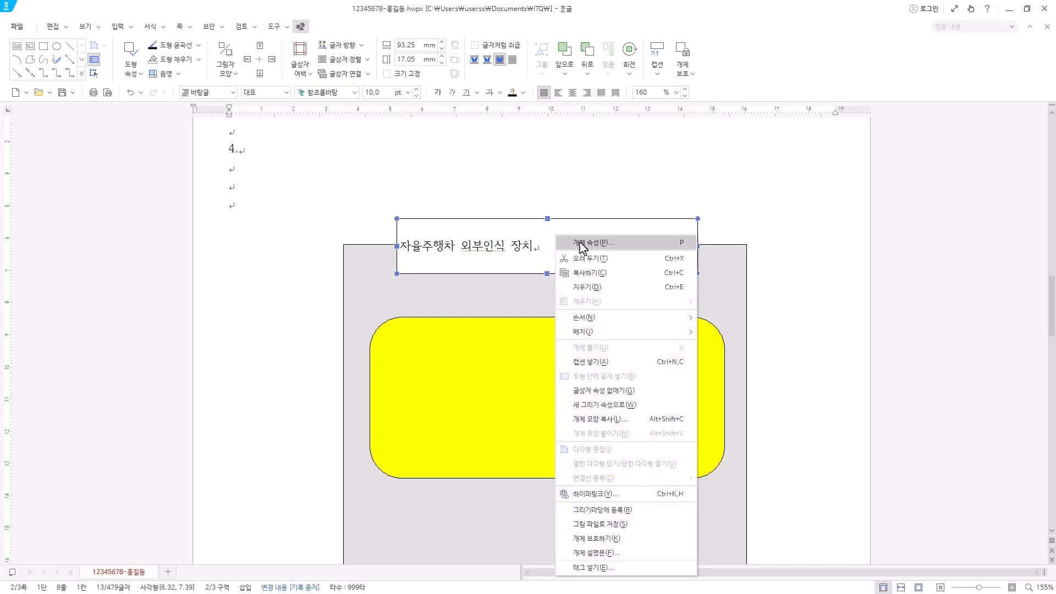
click(632, 243)
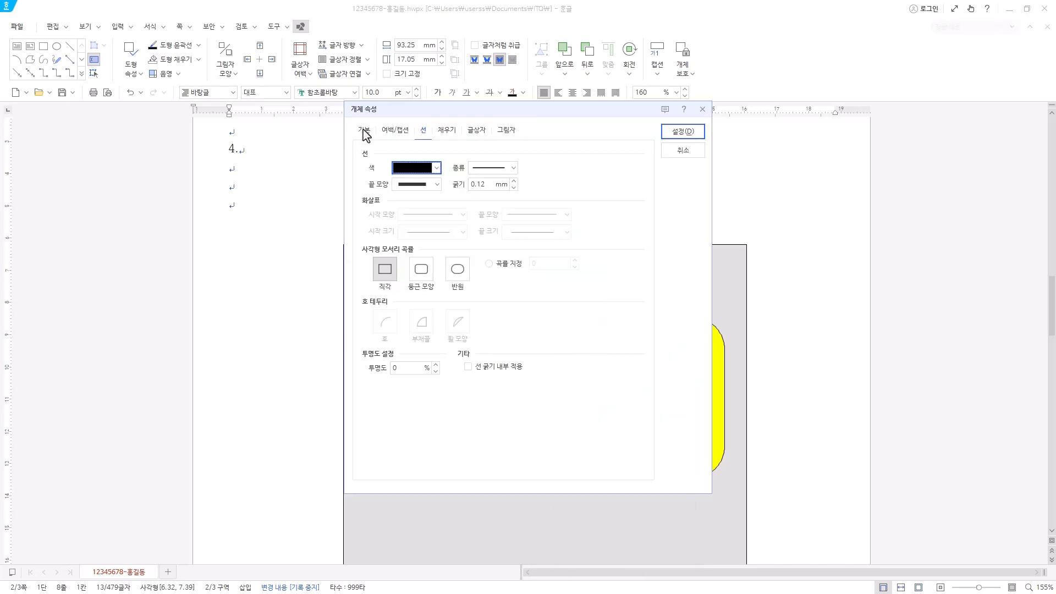
click(364, 132)
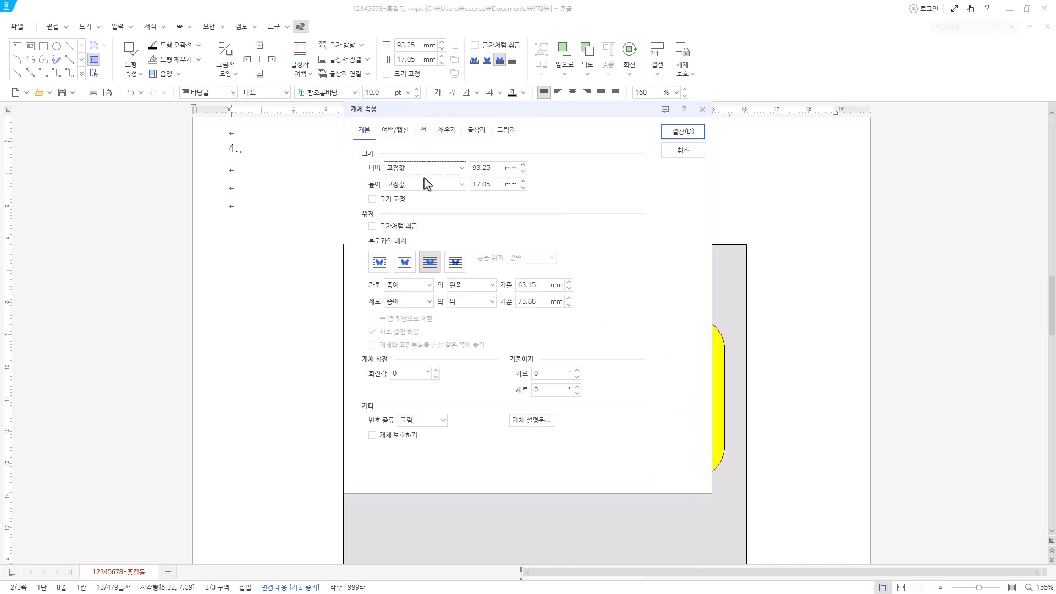
key(Tab)
text(12)
key(Tab)
key(Tab)
text(1)
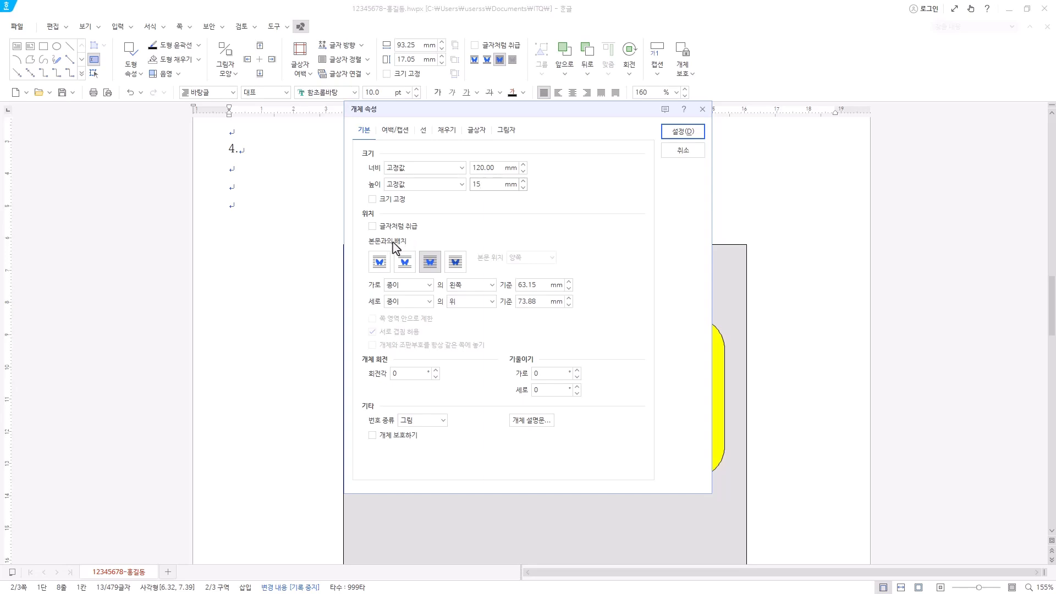
text(5)
Give the title text box semicircular ends (반원) and a solid blue fill, and apply the object properties
click(424, 131)
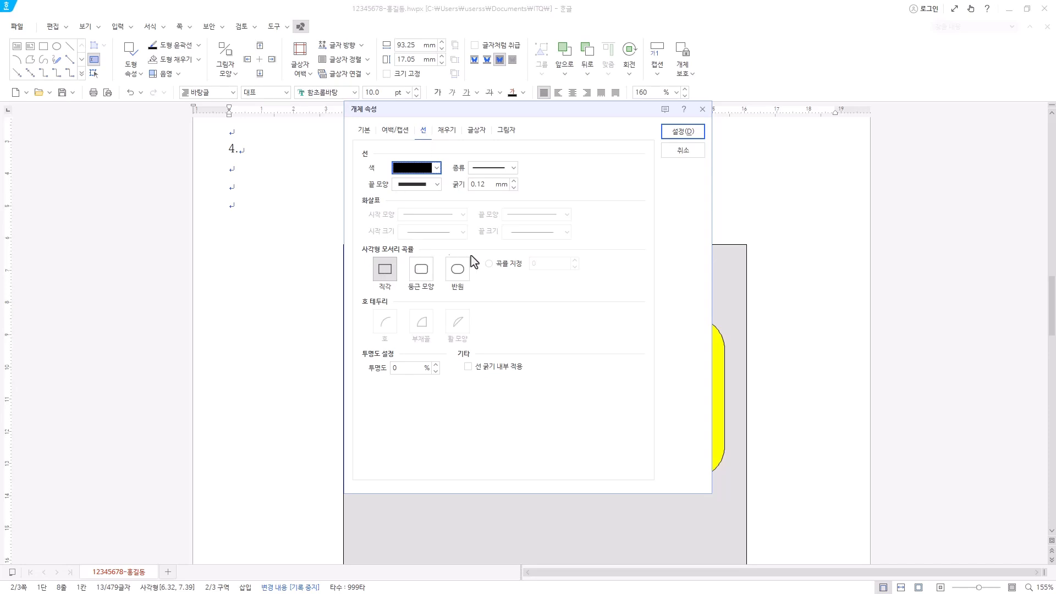
click(457, 270)
click(449, 137)
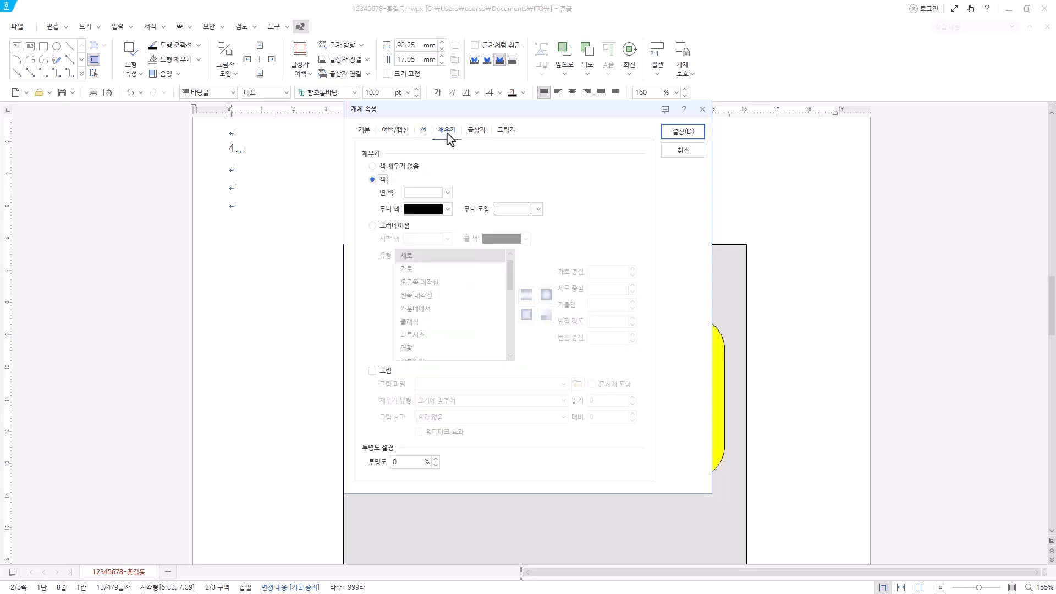
click(447, 193)
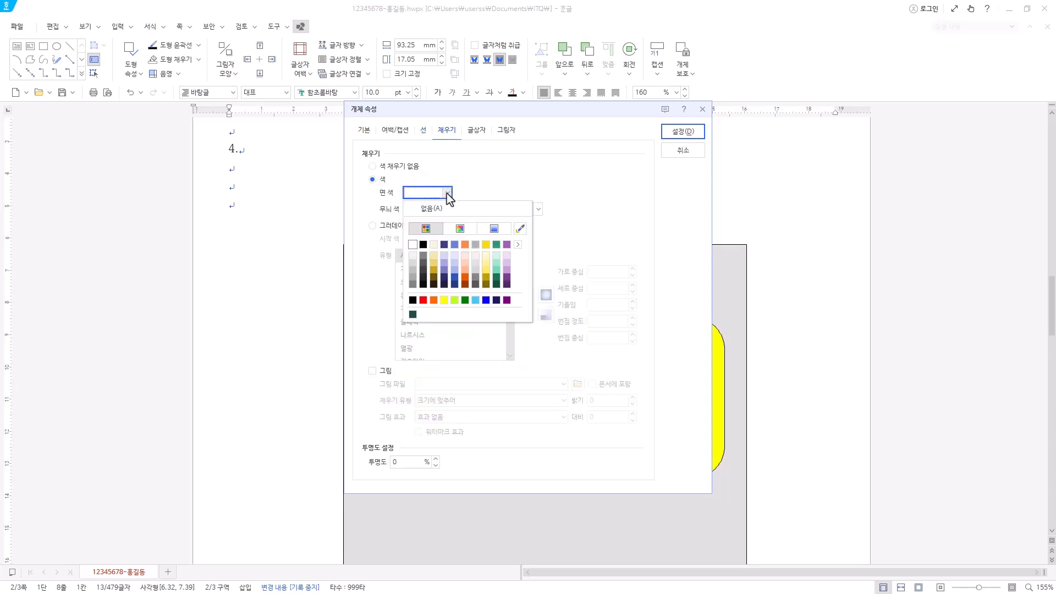
click(486, 300)
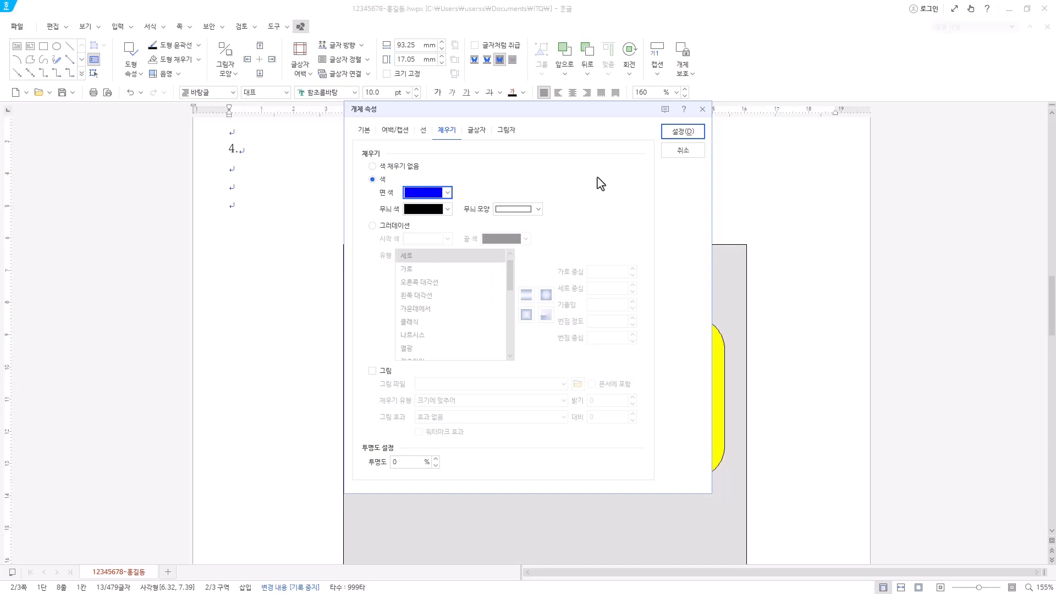
click(691, 131)
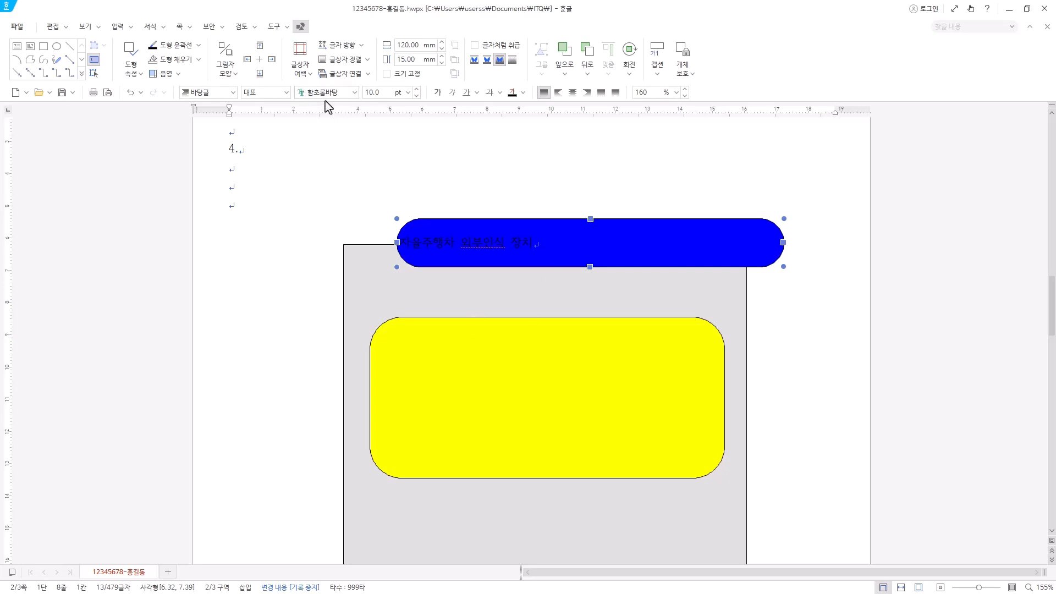
Set the title text box's font to 궁서 and its size to 24 pt
click(338, 94)
text(궁서)
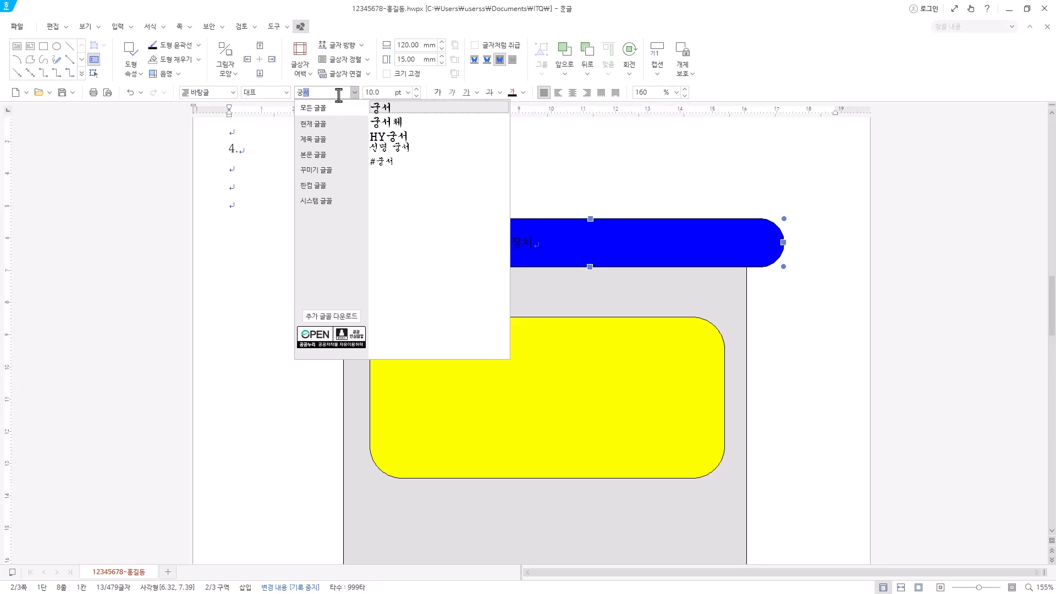
click(397, 110)
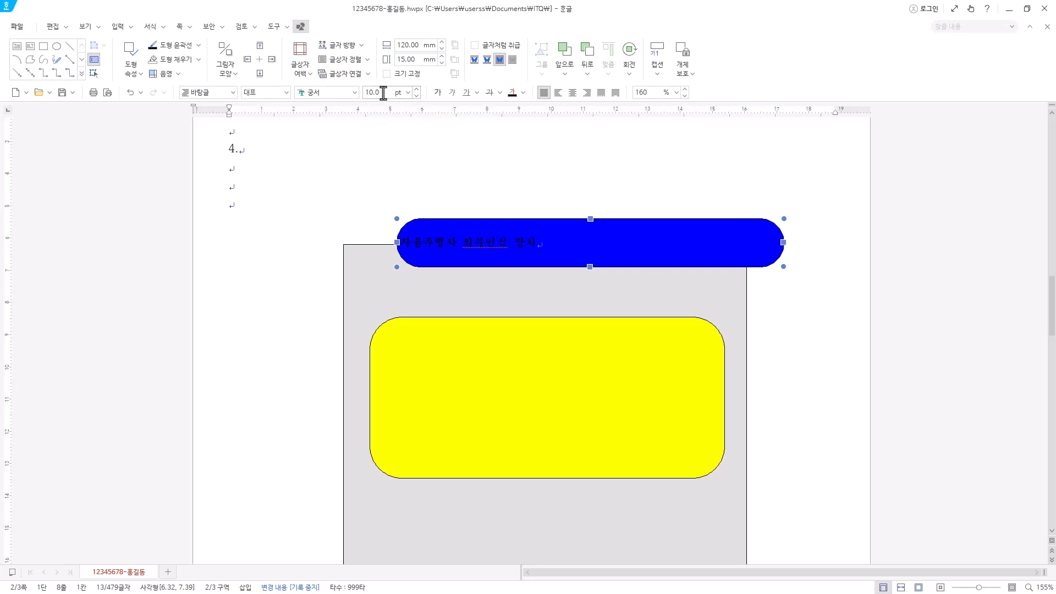
text(24)
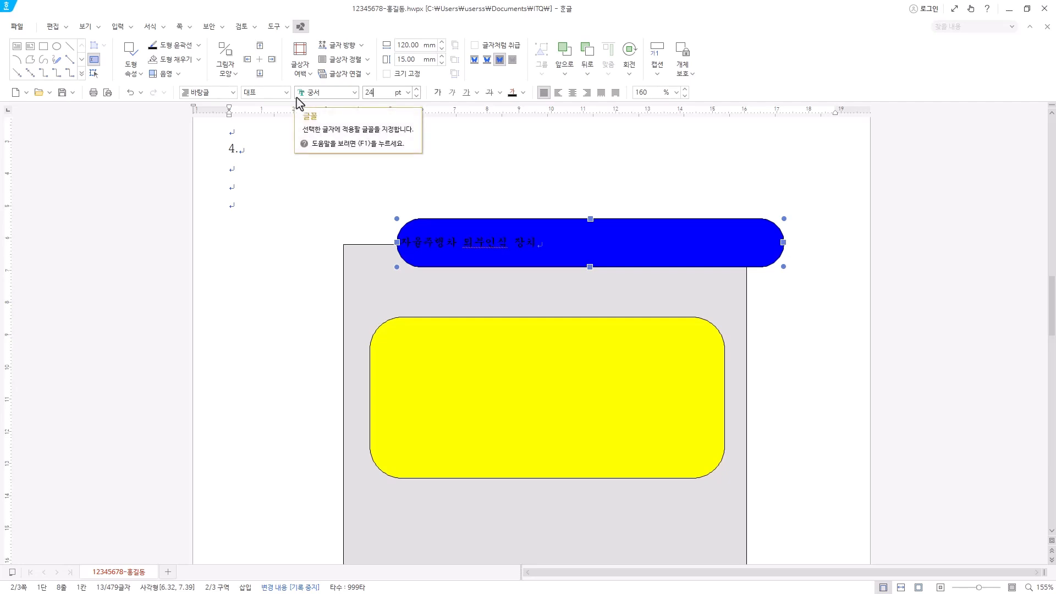
click(408, 93)
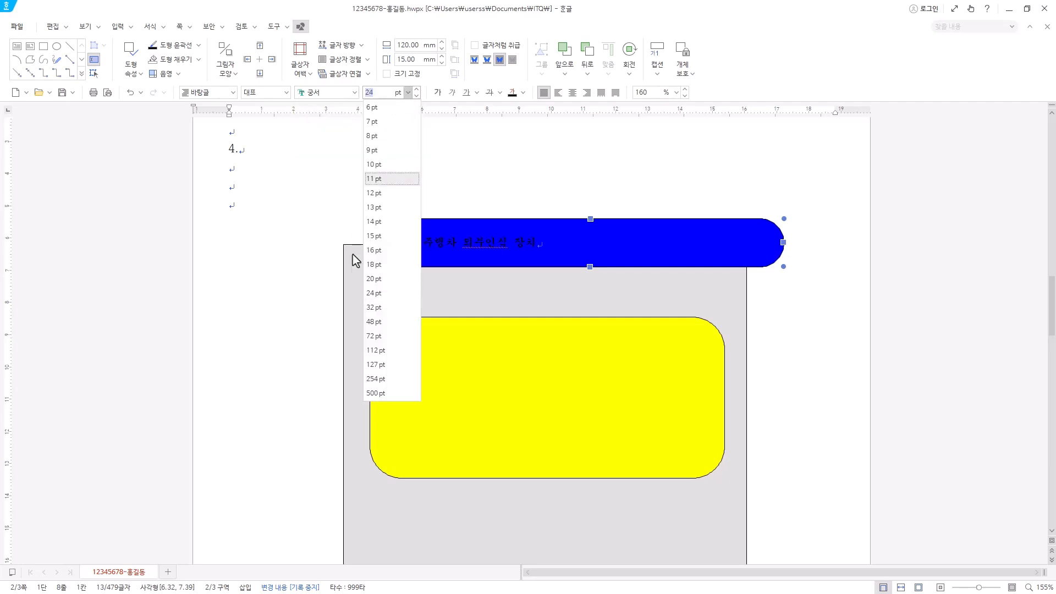
click(388, 295)
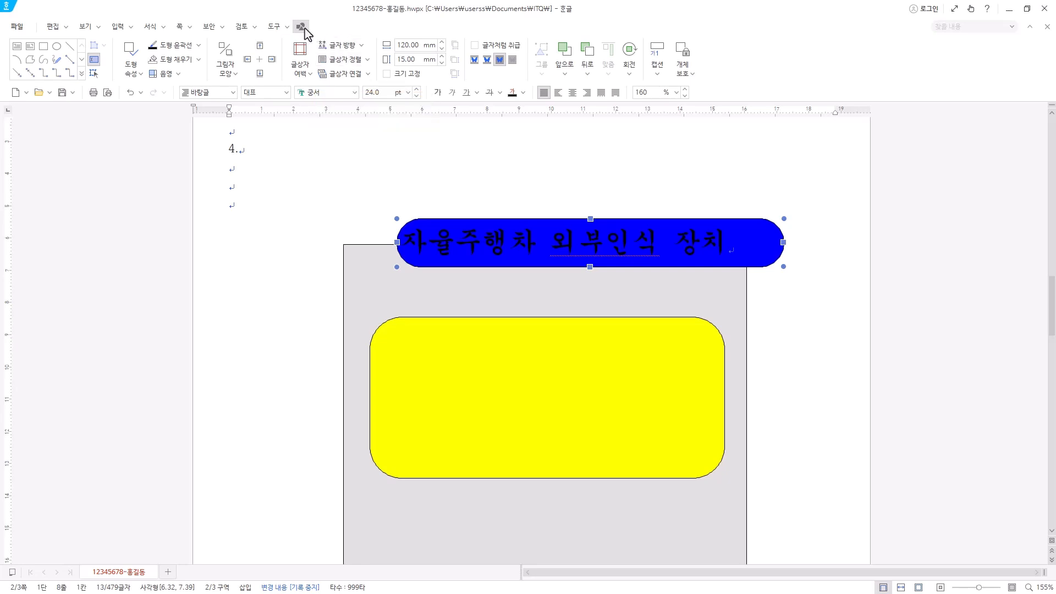
Center the title text both horizontally and vertically inside the blue text box
click(365, 59)
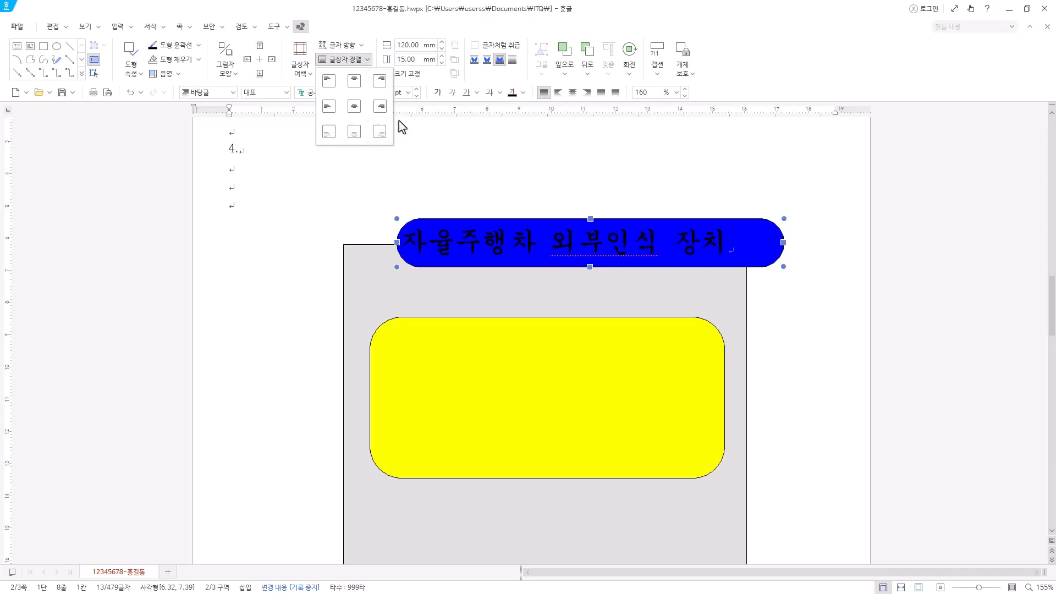
click(354, 106)
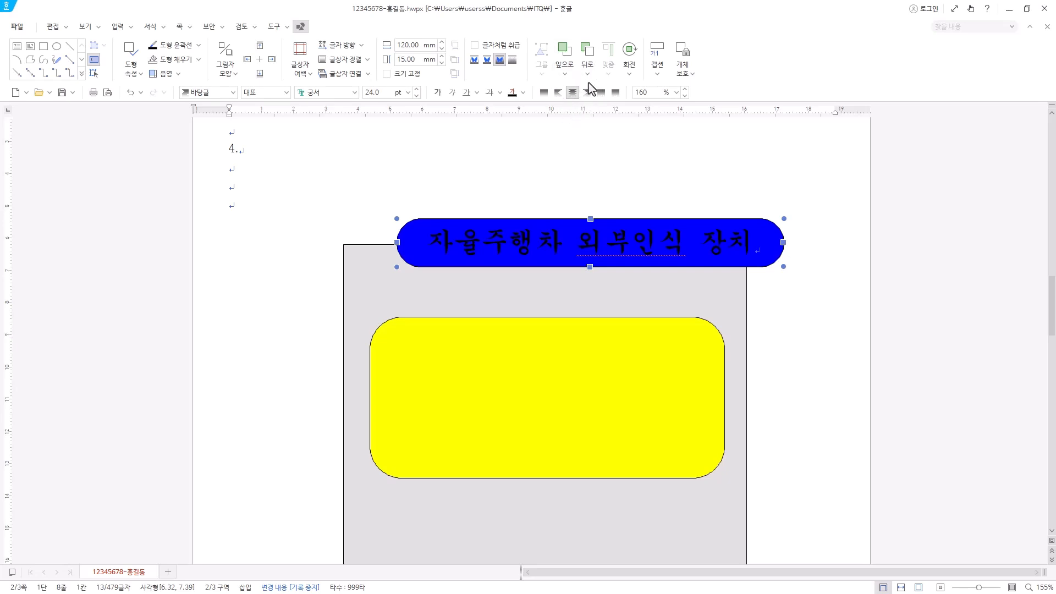
click(358, 59)
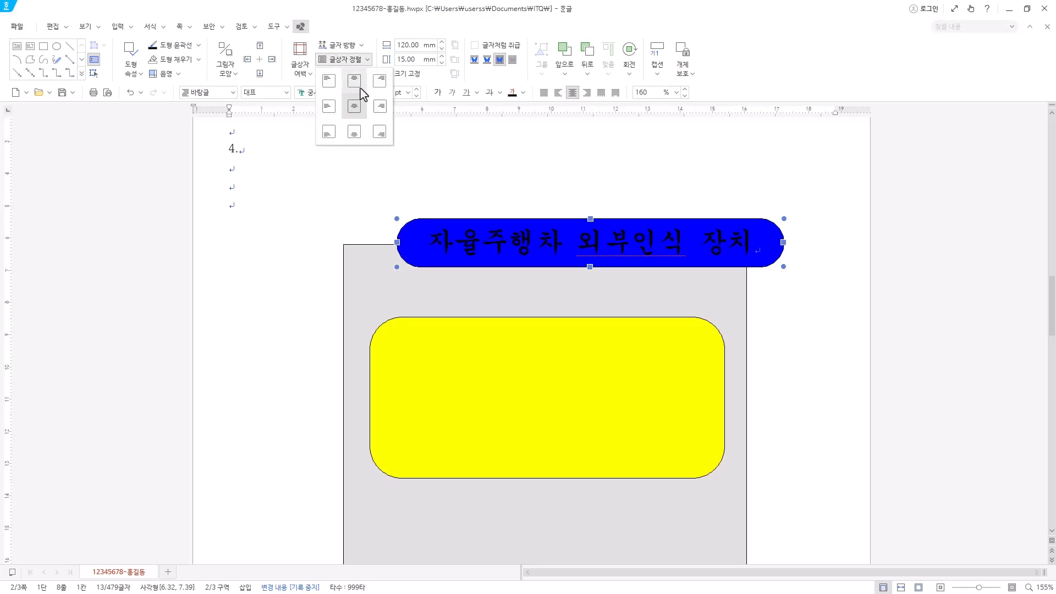
click(616, 17)
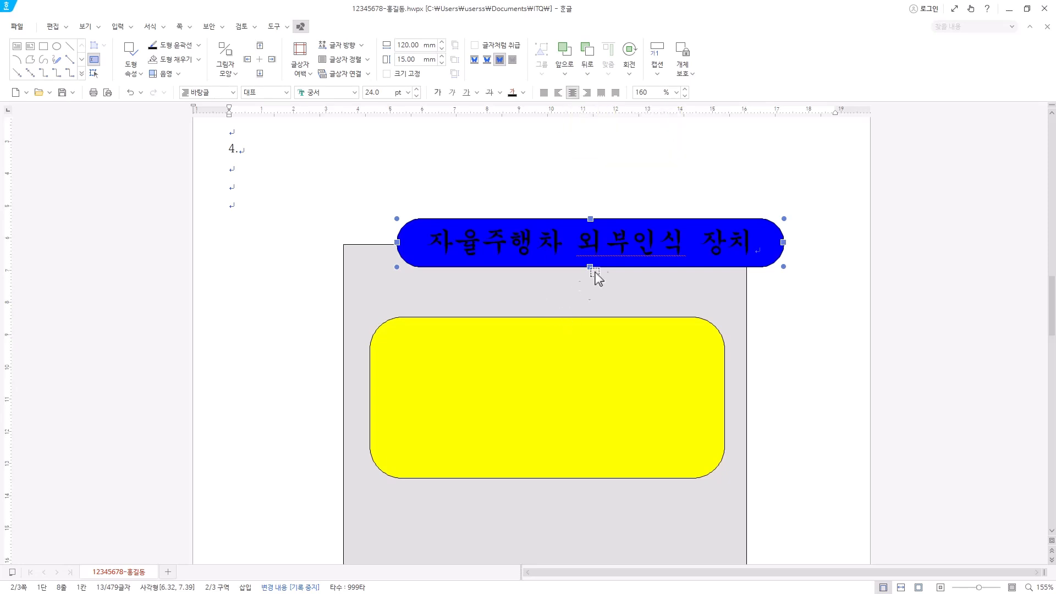
Switch the font color palette to the 오피스 theme and color the title text white
click(523, 93)
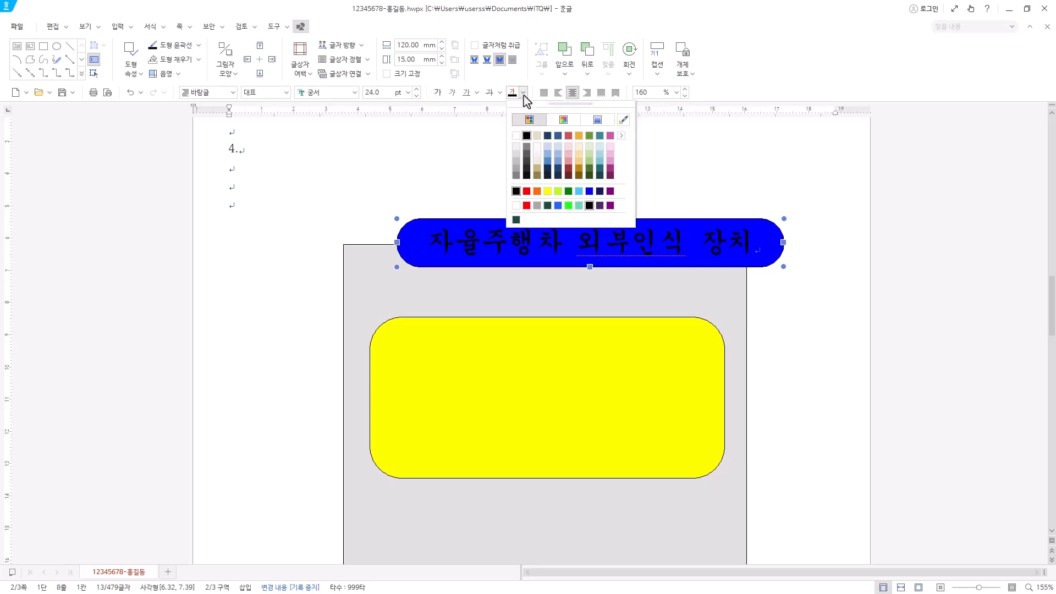
click(621, 135)
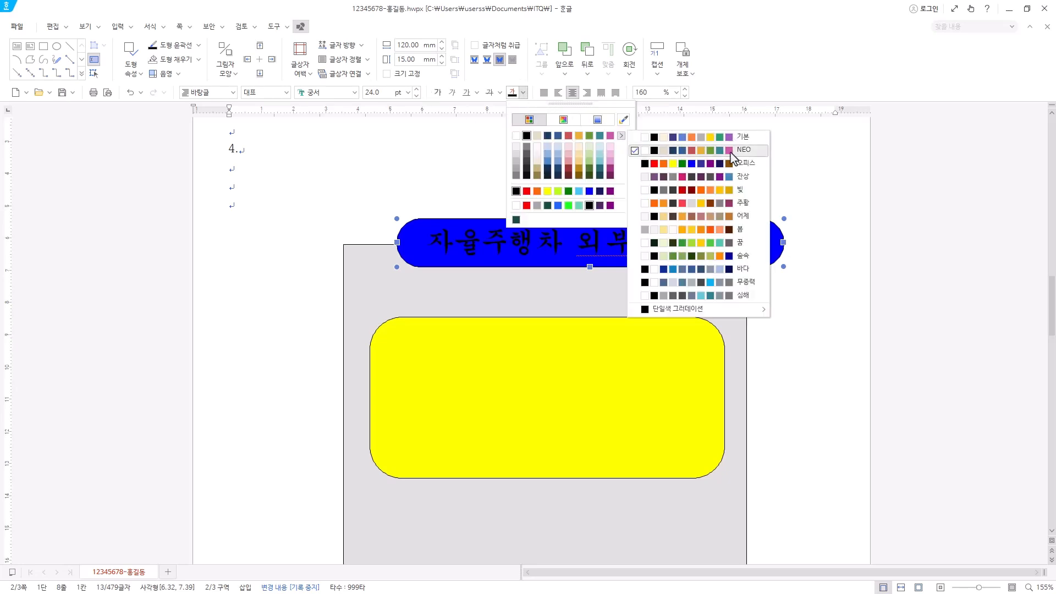
click(664, 164)
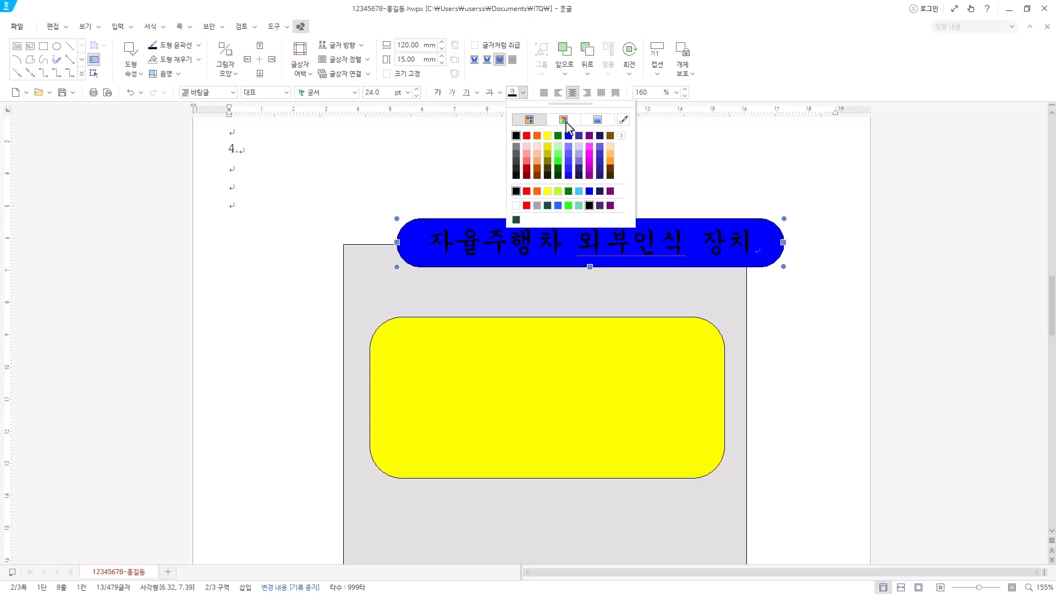
key(Escape)
click(522, 92)
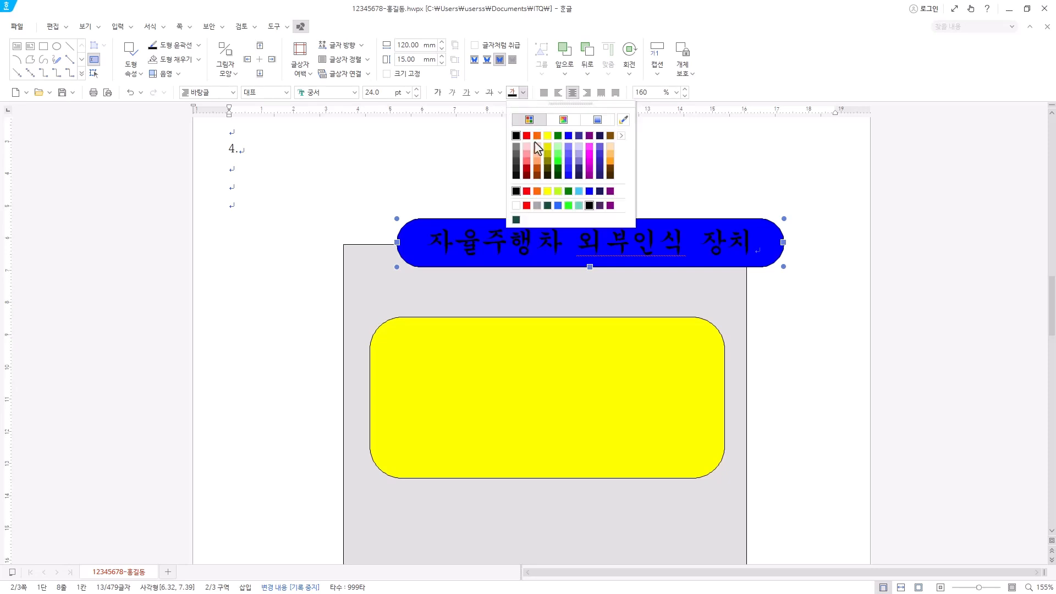
click(560, 119)
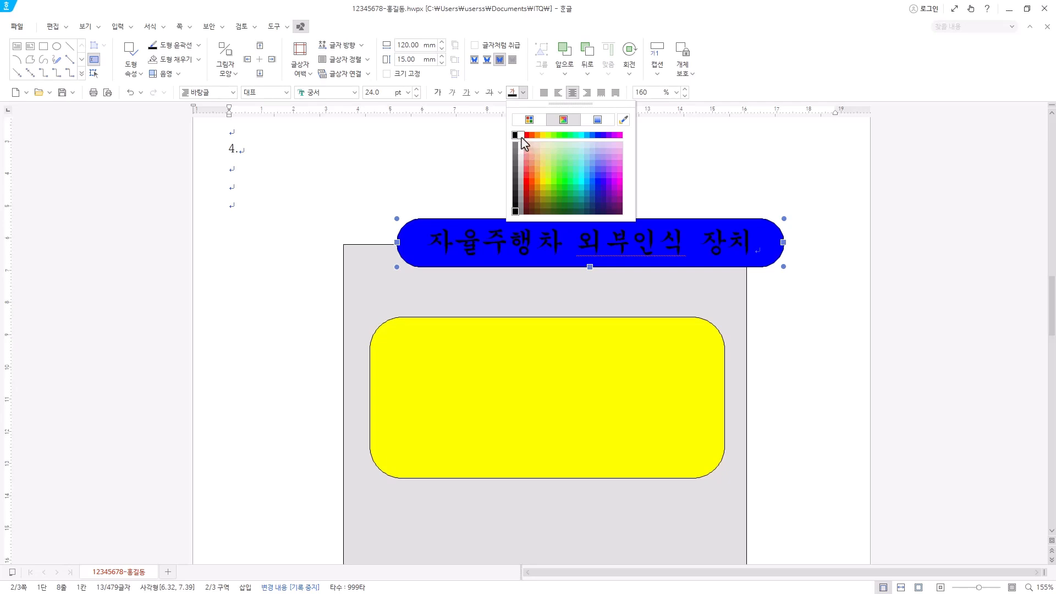
click(521, 136)
Change the font color palette to the 기본 theme and apply its white to the title text
click(523, 93)
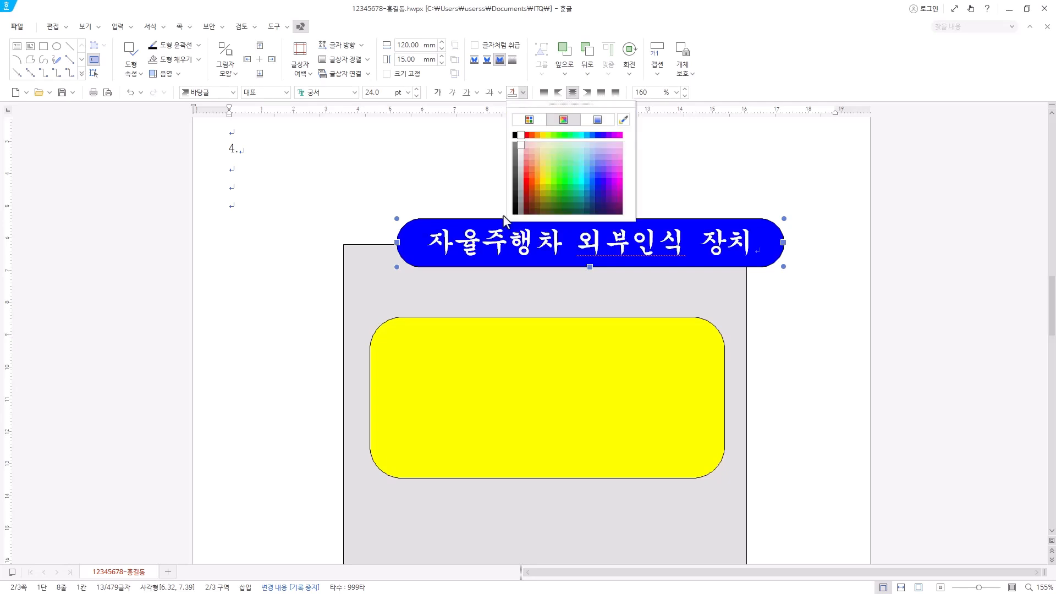
click(529, 119)
click(620, 136)
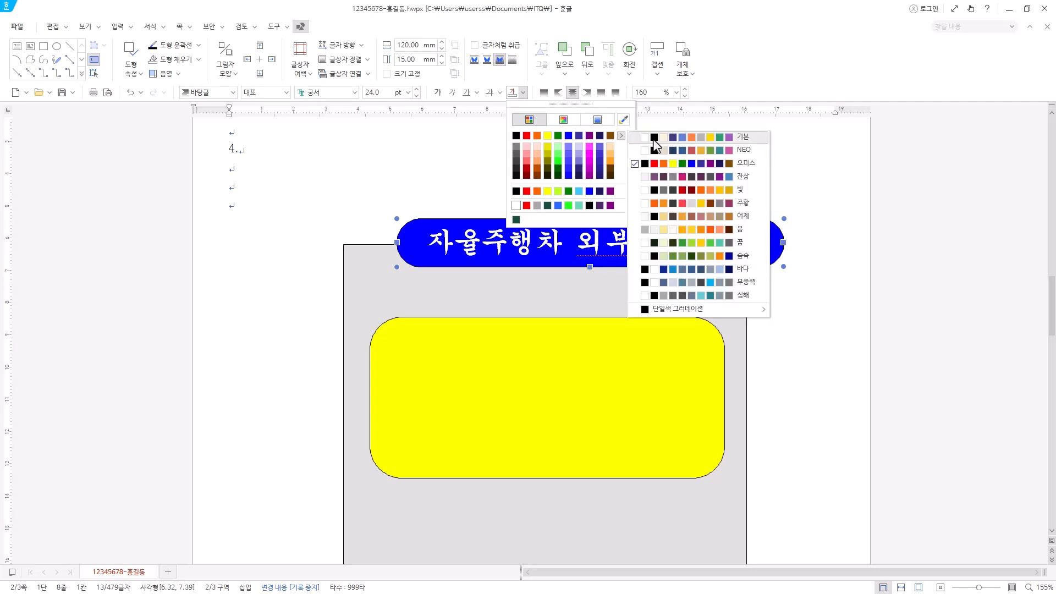
click(654, 140)
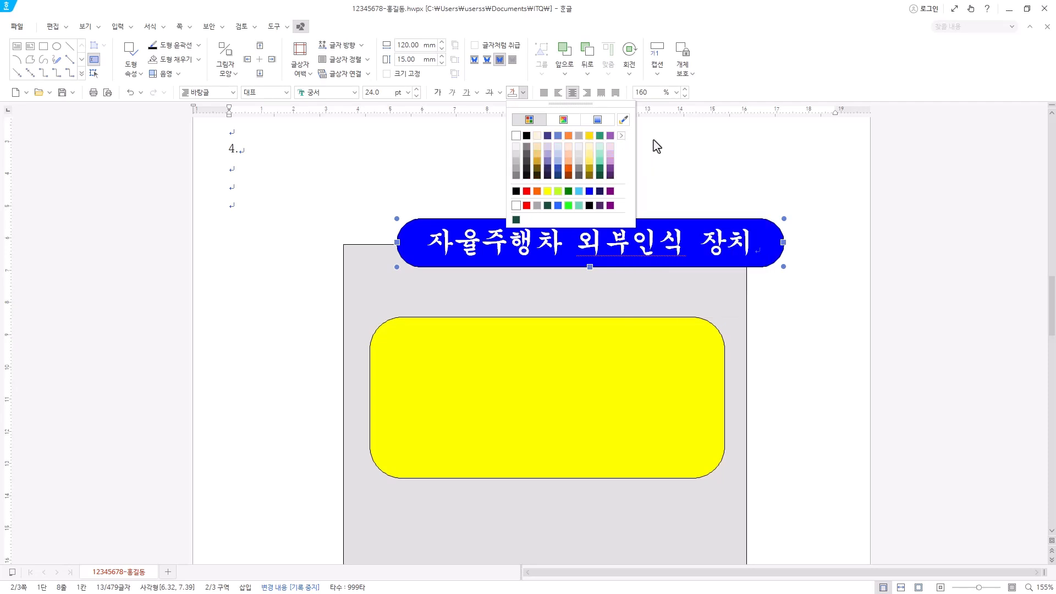
click(516, 136)
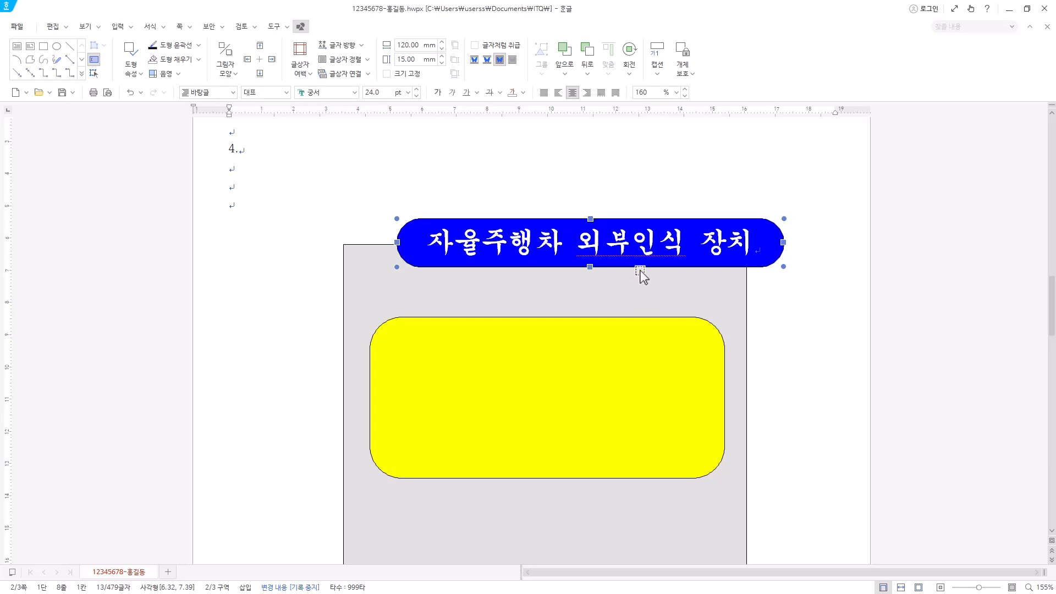
Nudge the yellow rectangle, then align it and the blue title box with the gray background using center alignment (가운데 맞춤)
click(365, 297)
scroll(374, 326, down, 1)
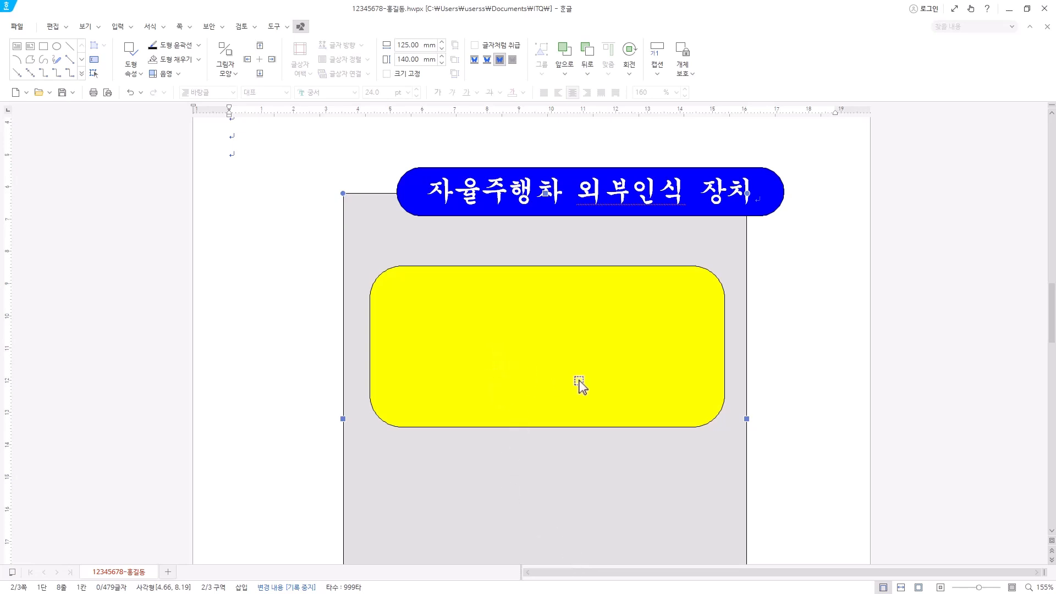
drag(577, 385, 575, 383)
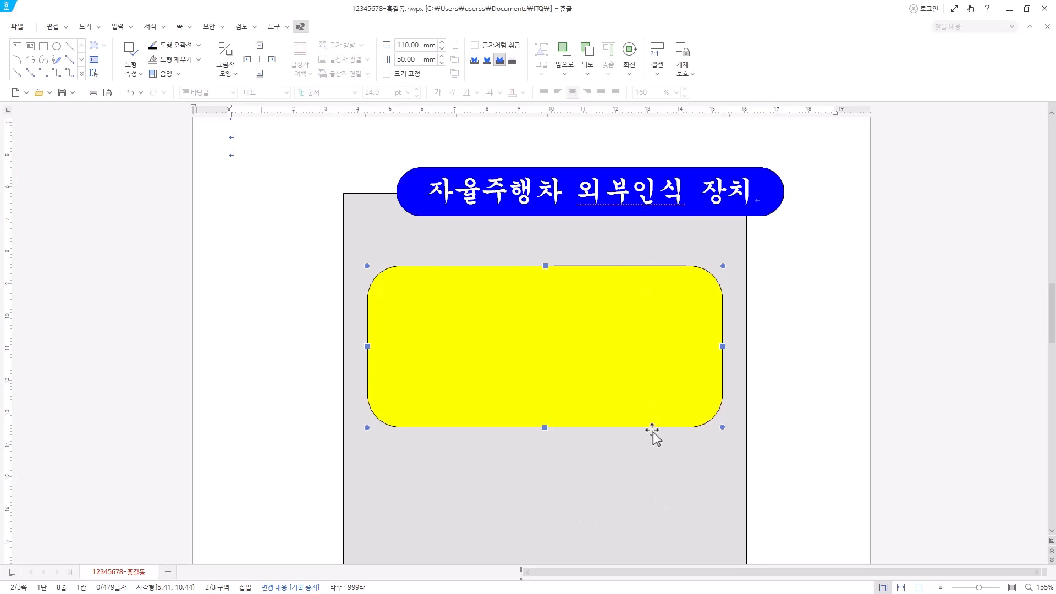
shift+click(579, 215)
shift+click(713, 469)
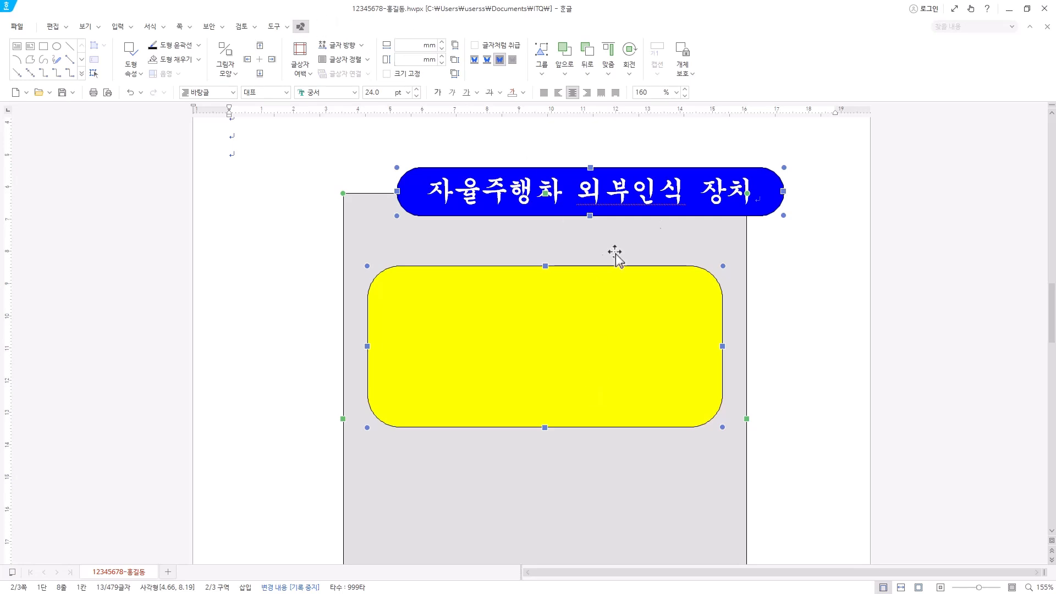
click(610, 74)
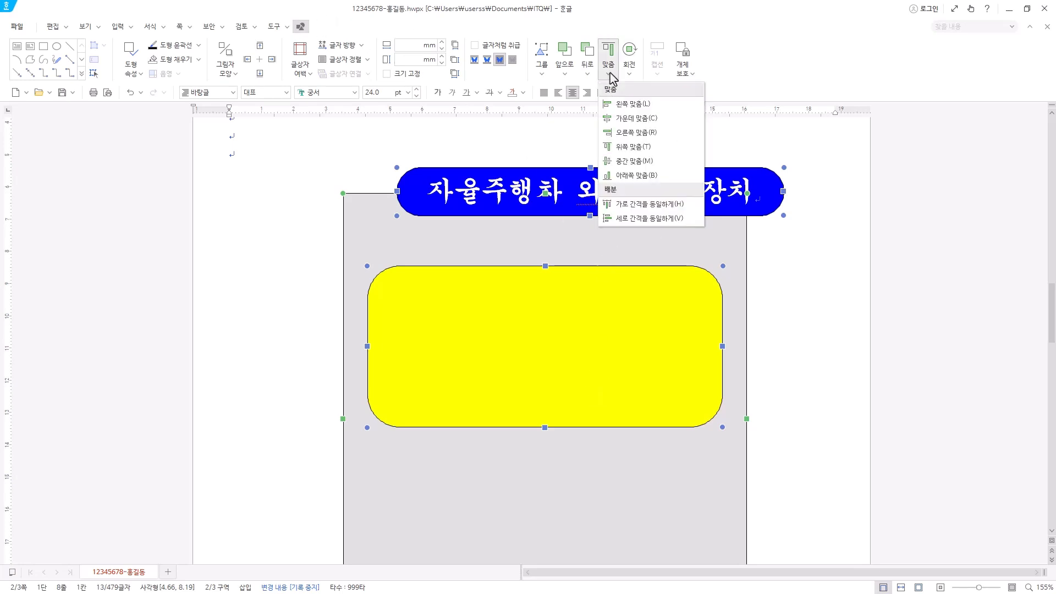
click(623, 121)
click(621, 488)
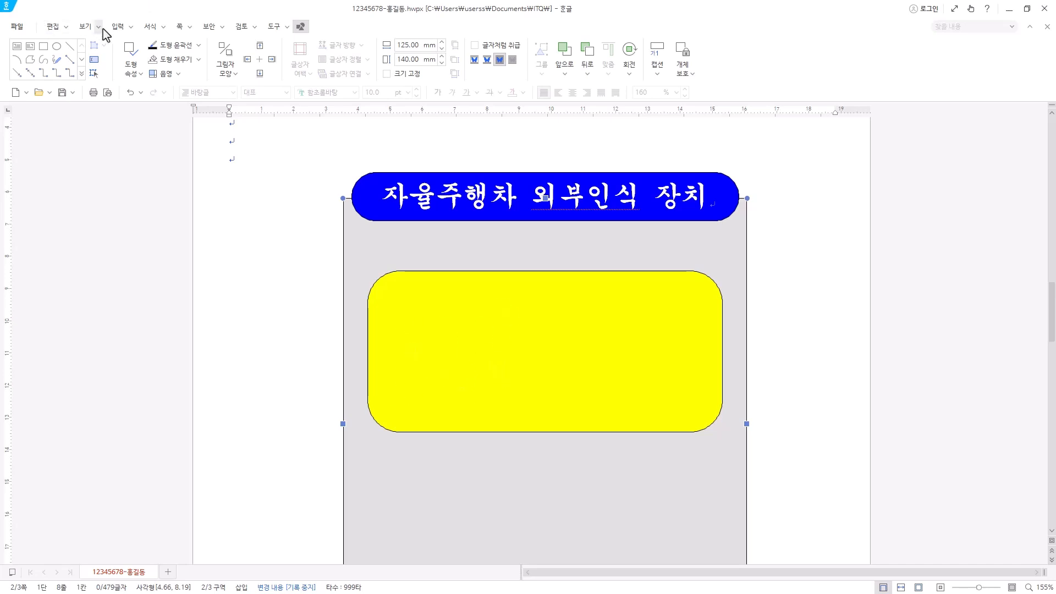
Start a new 글맵시 (WordArt) with the text 자율주행차 and give it the hexagon shape
click(117, 30)
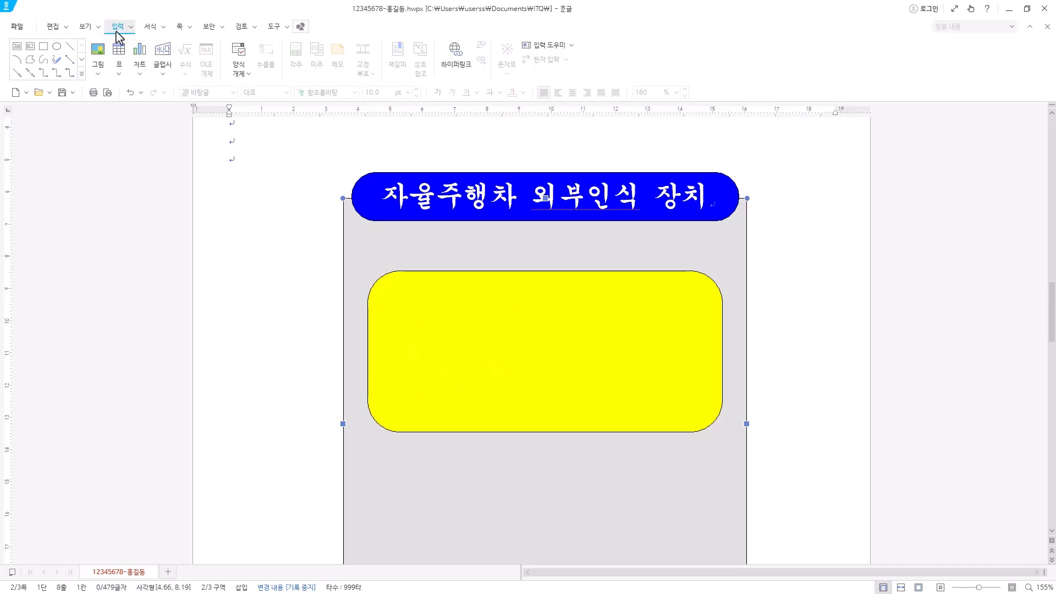
click(166, 52)
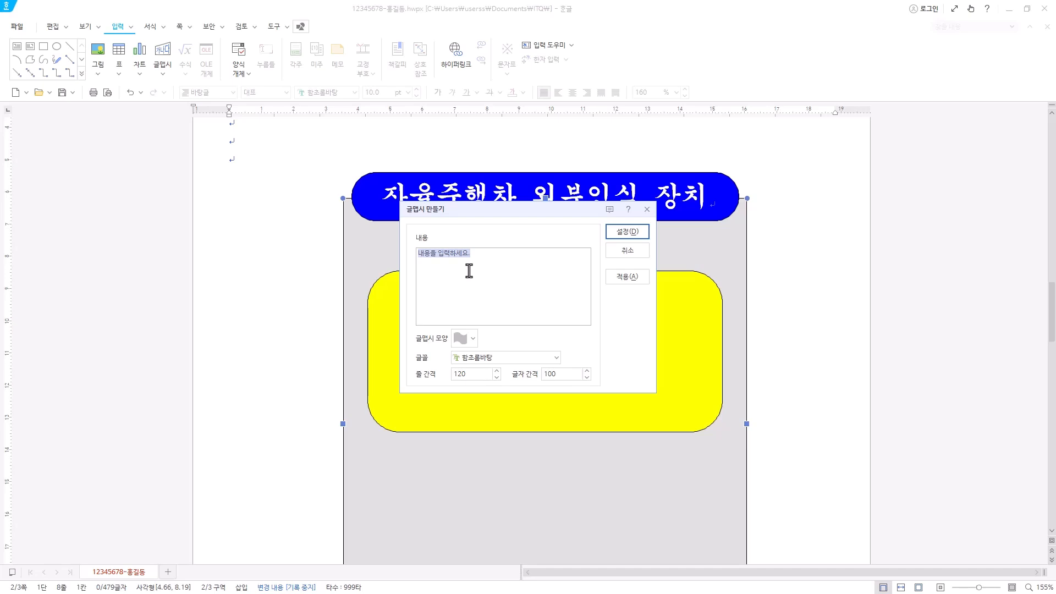
text(자율주행차)
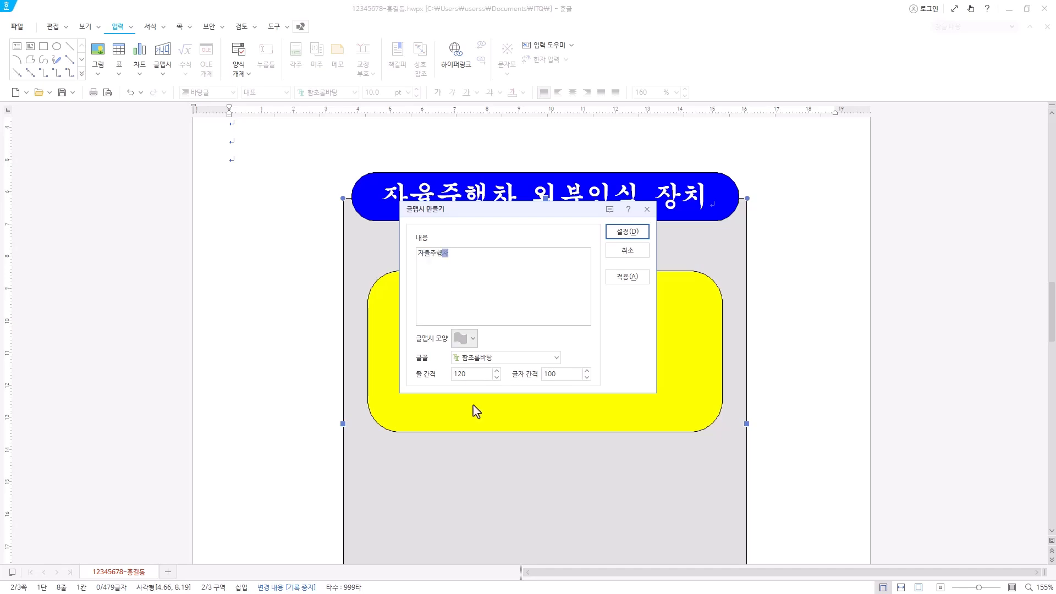
click(472, 339)
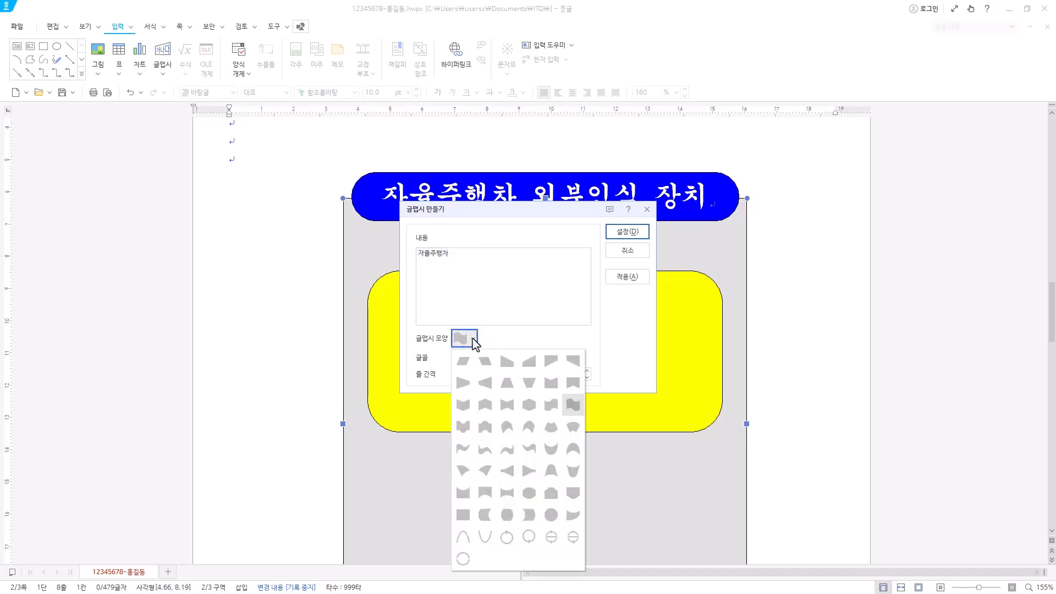
click(529, 405)
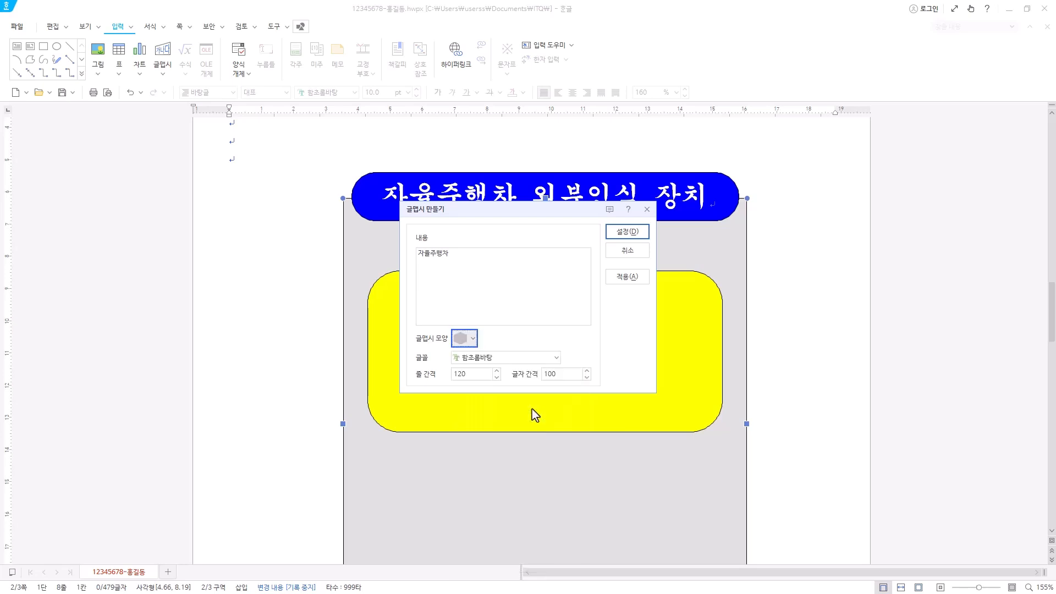
Set the WordArt font to 굴림 and insert it into the document
click(557, 357)
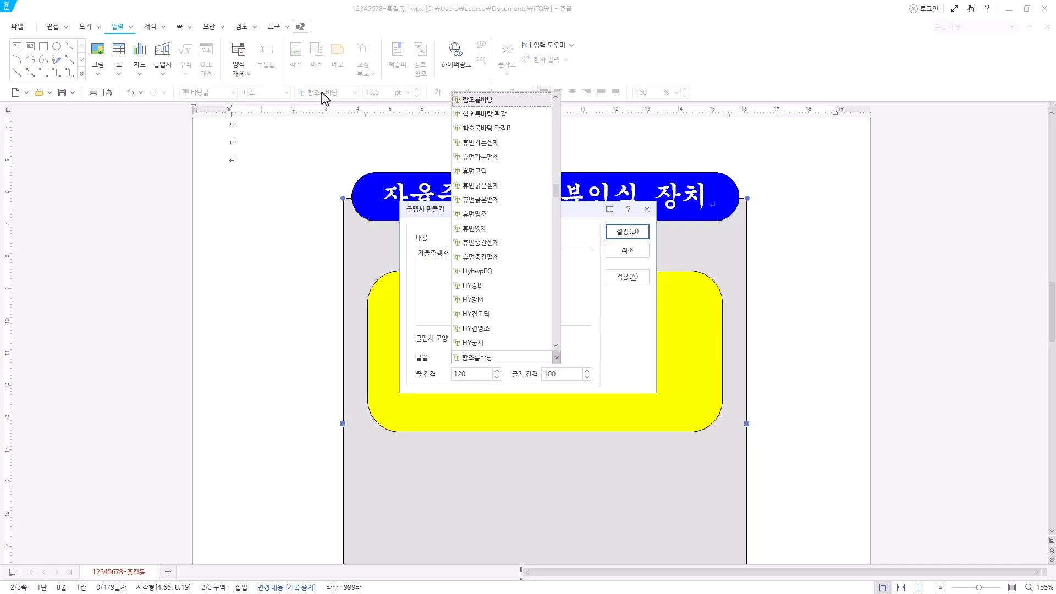
scroll(559, 269, down, 1)
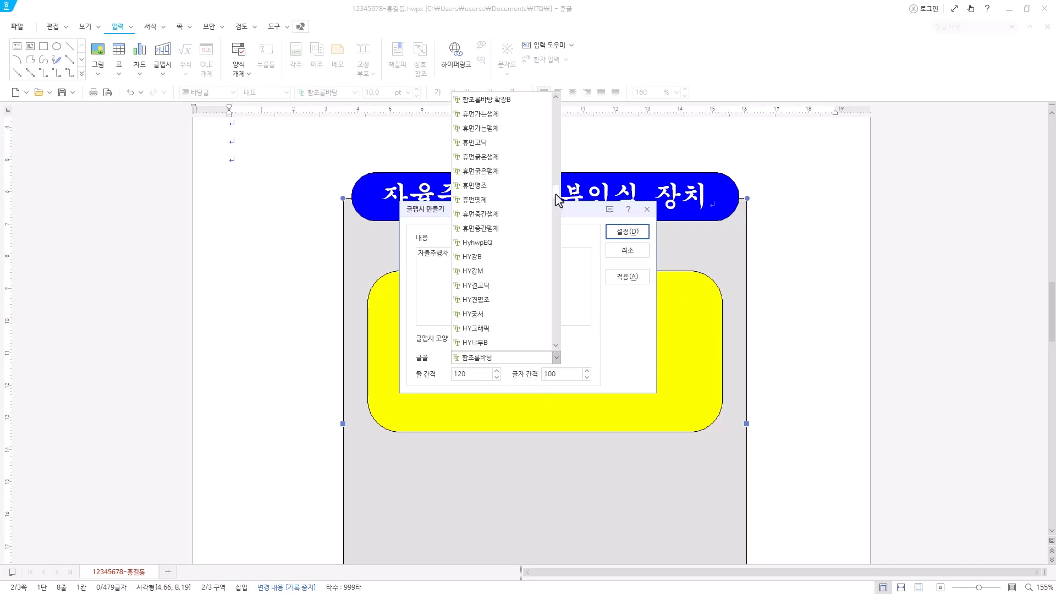
drag(559, 200, 558, 104)
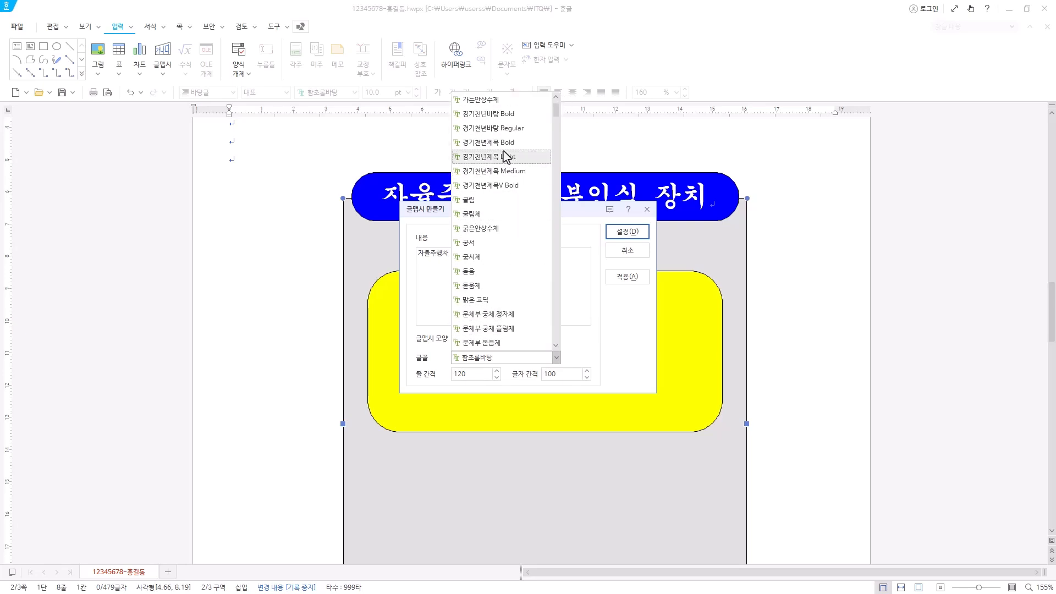
click(496, 209)
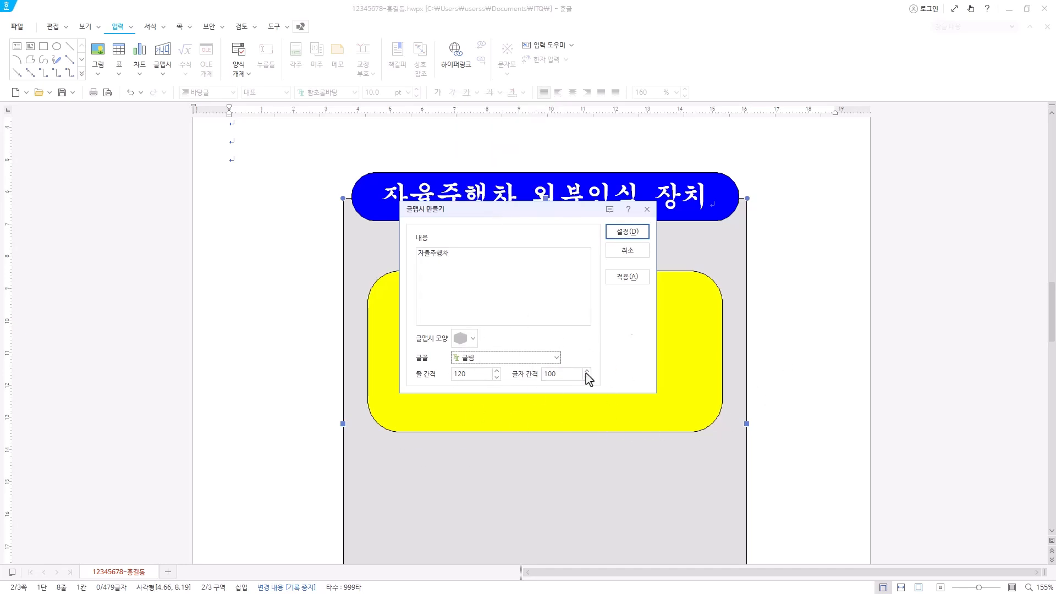
click(621, 232)
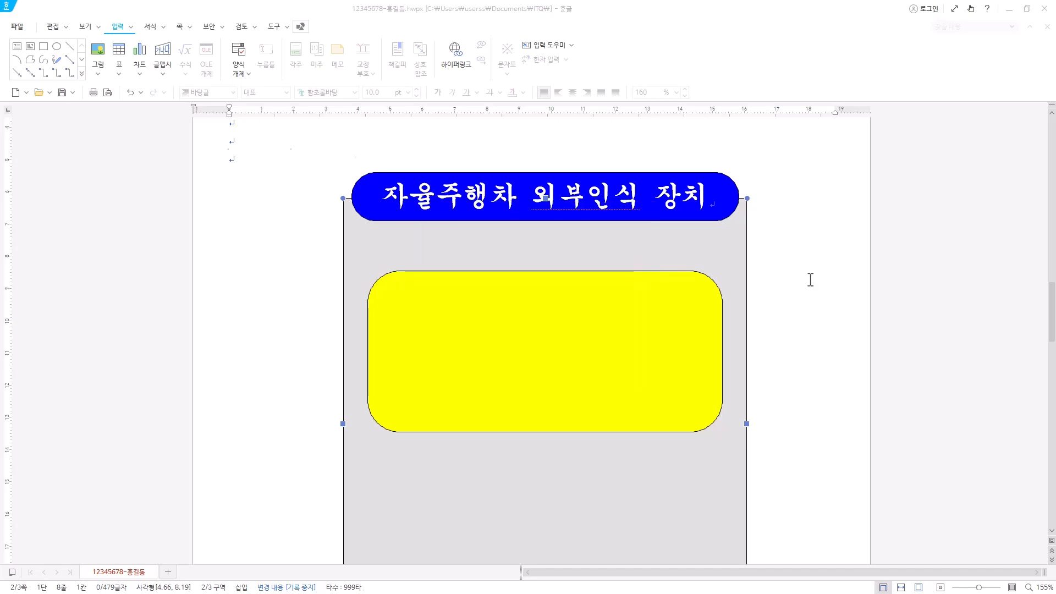
Move the 자율주행차 WordArt beside the gray background and set it to 50 mm wide, 30 mm high, placed in front of text (글 앞으로)
drag(281, 192, 294, 262)
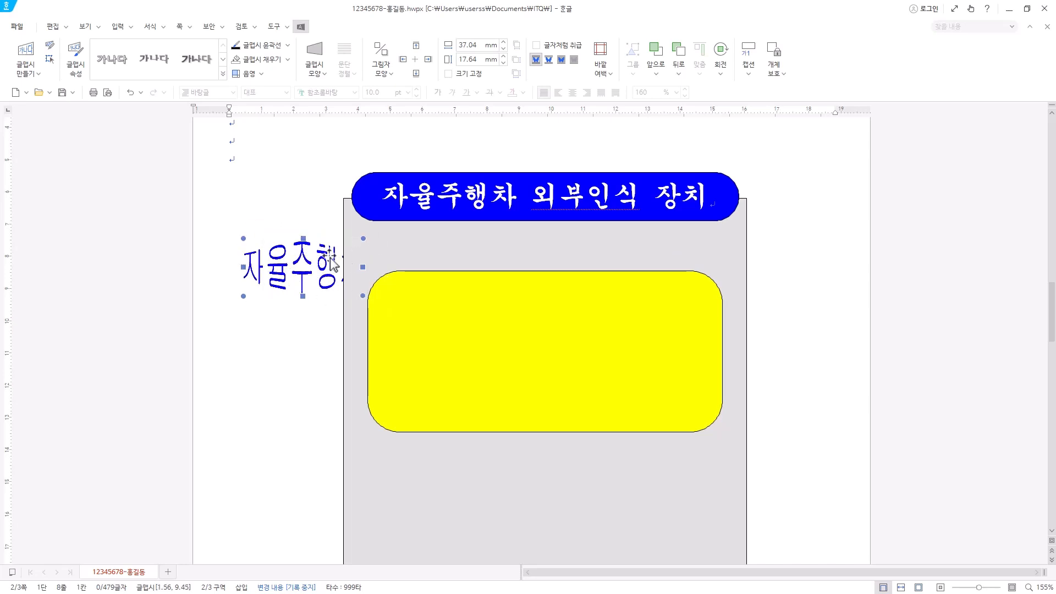
right_click(308, 256)
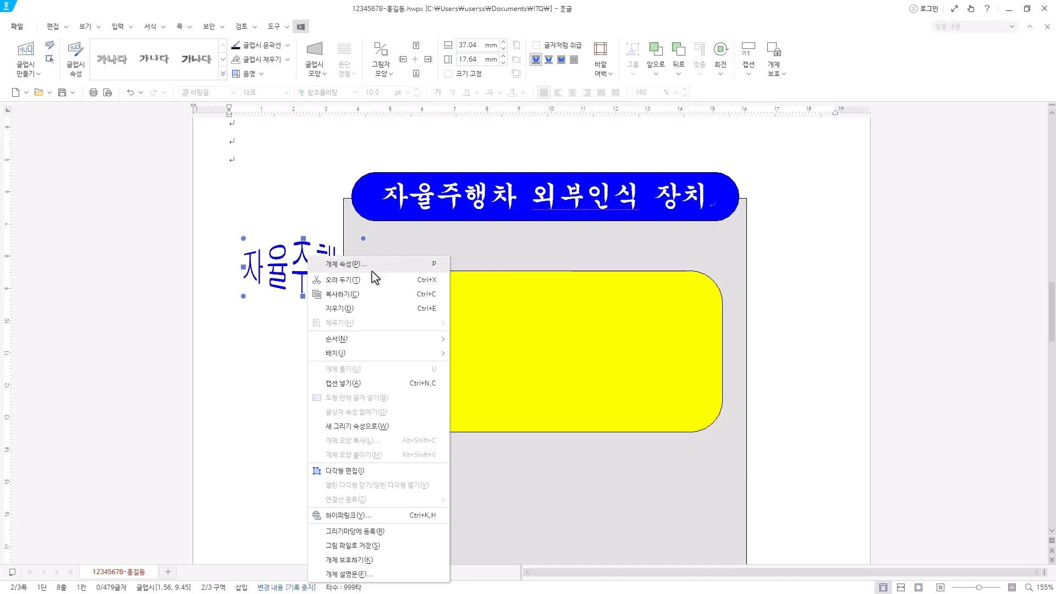
click(408, 265)
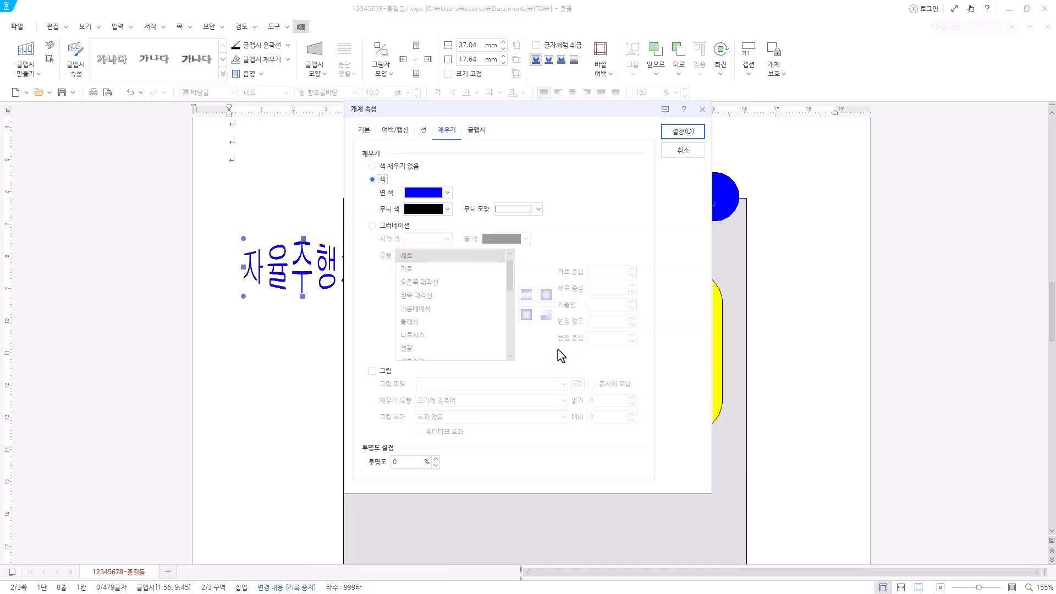
click(364, 130)
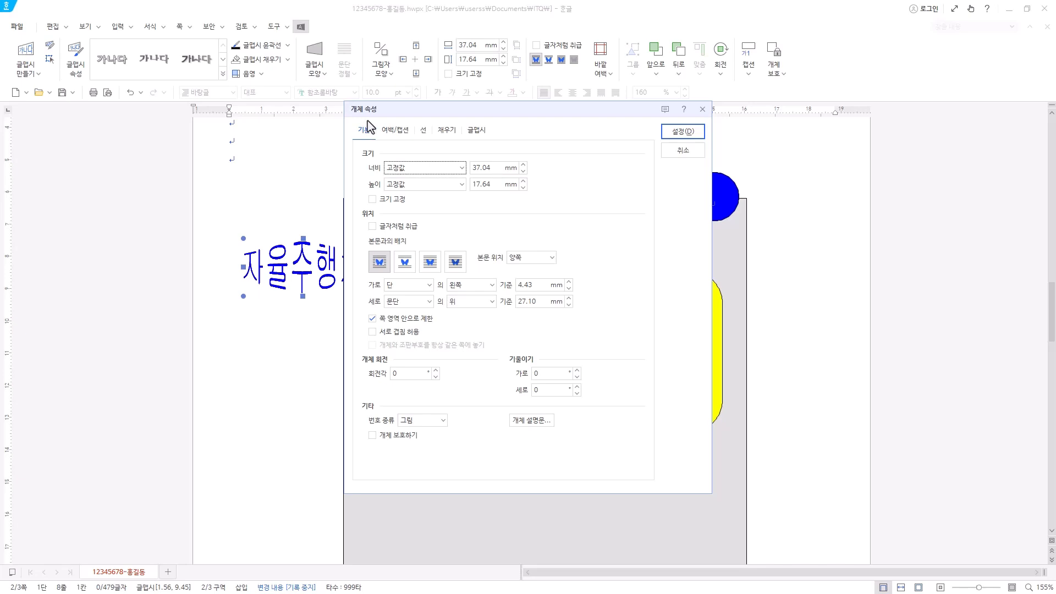
key(Tab)
key(Tab)
key(Tab)
text(30)
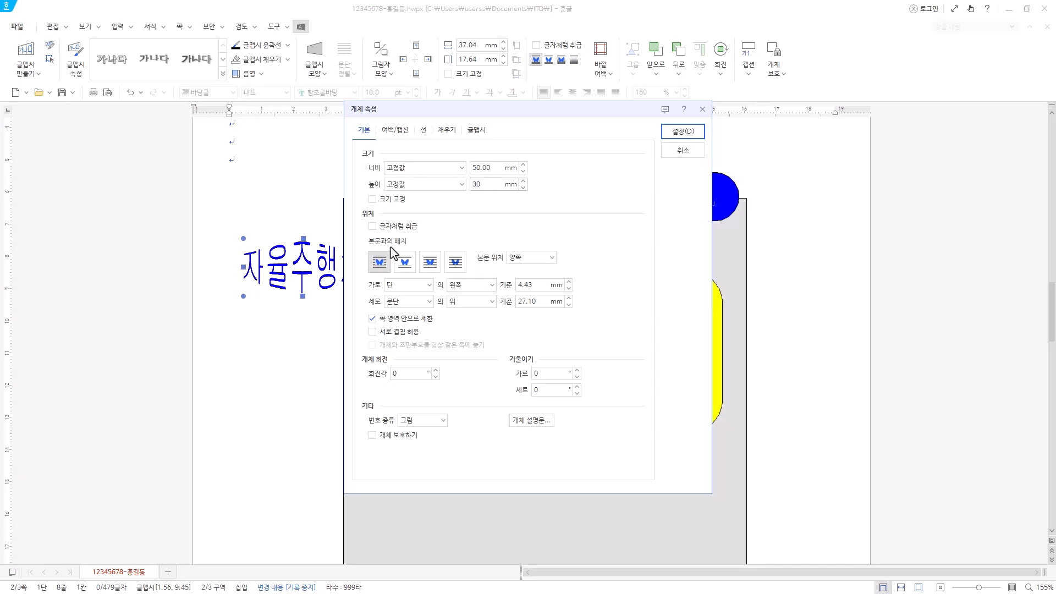
click(432, 265)
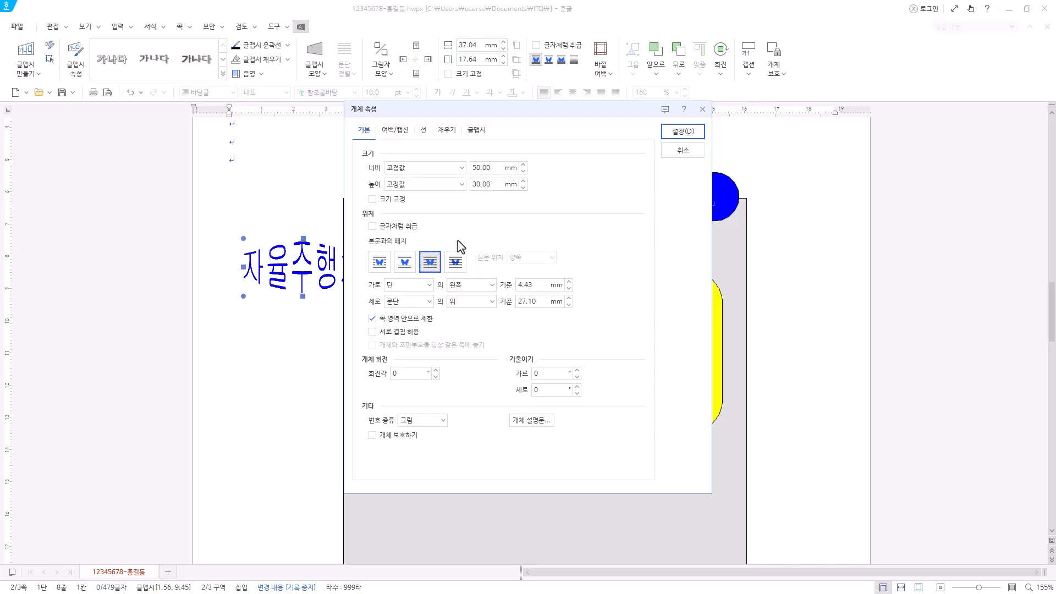
Fill the WordArt with solid red and position it in the left half of the yellow rectangle
click(425, 134)
click(456, 135)
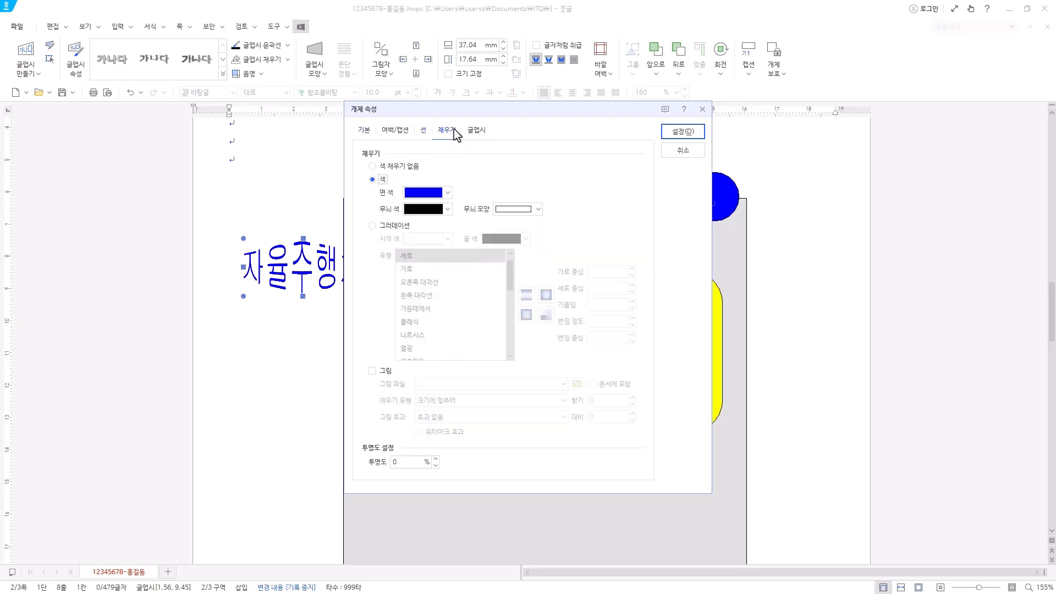
click(447, 194)
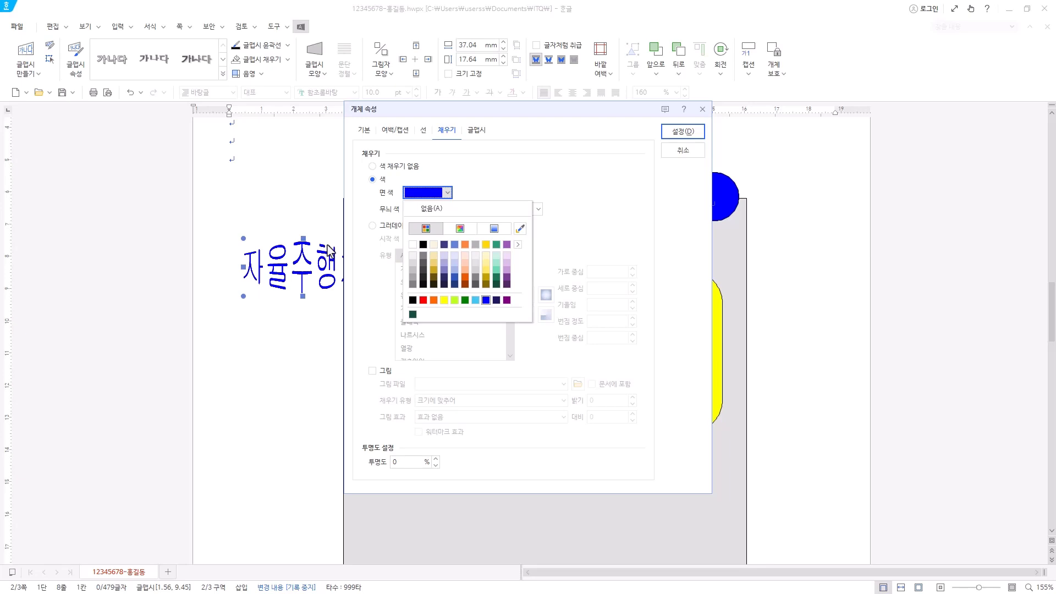
click(422, 300)
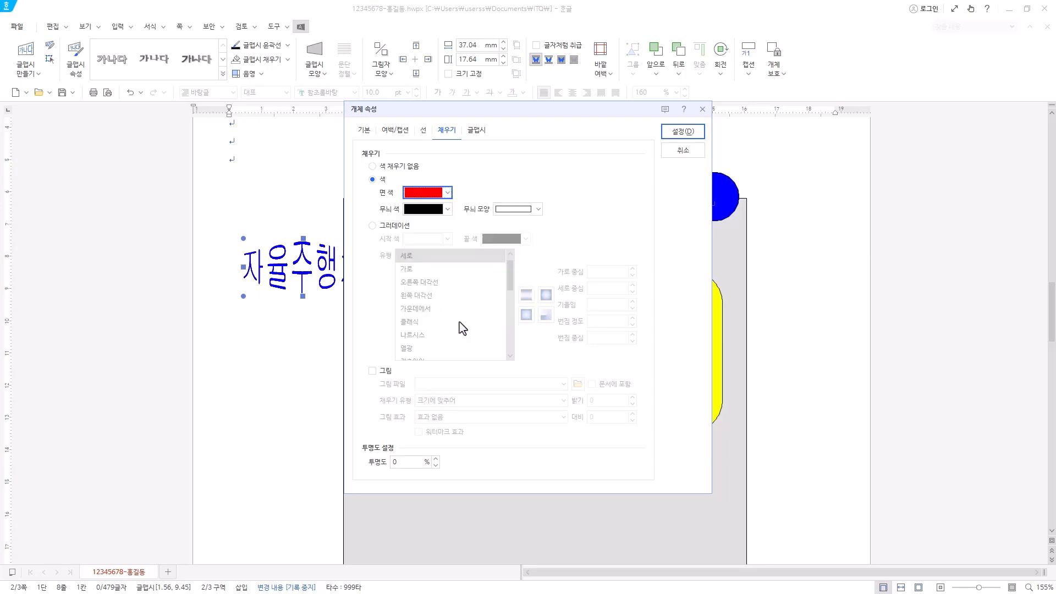
click(696, 133)
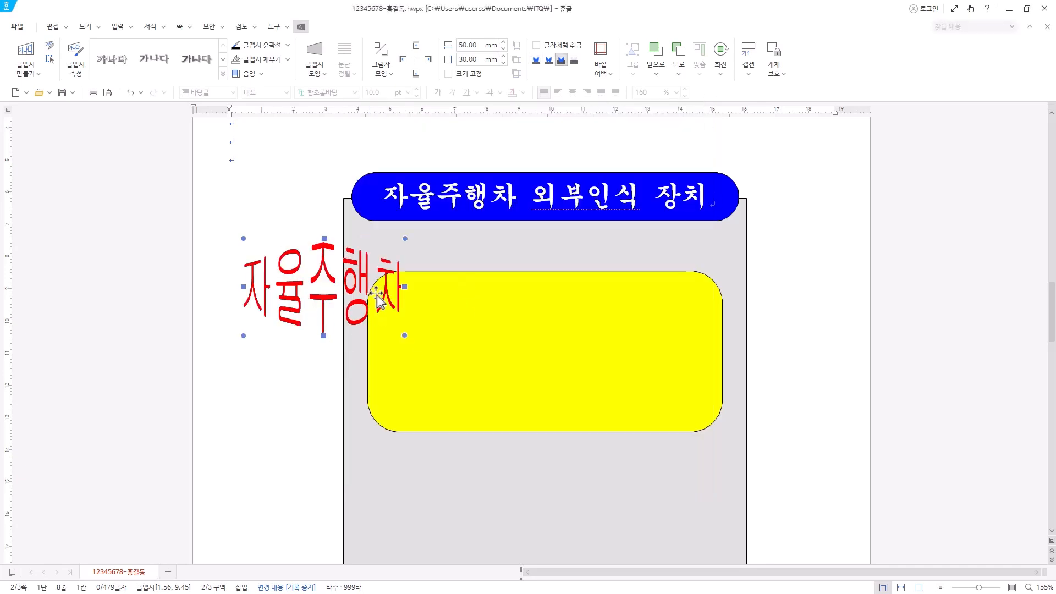
drag(292, 287, 451, 354)
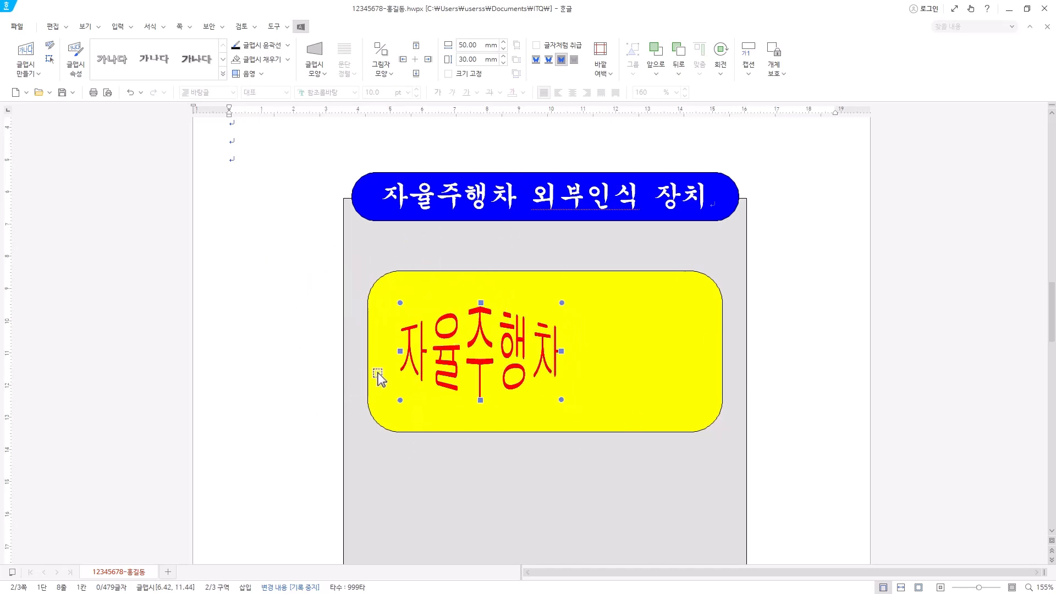
drag(455, 350, 443, 352)
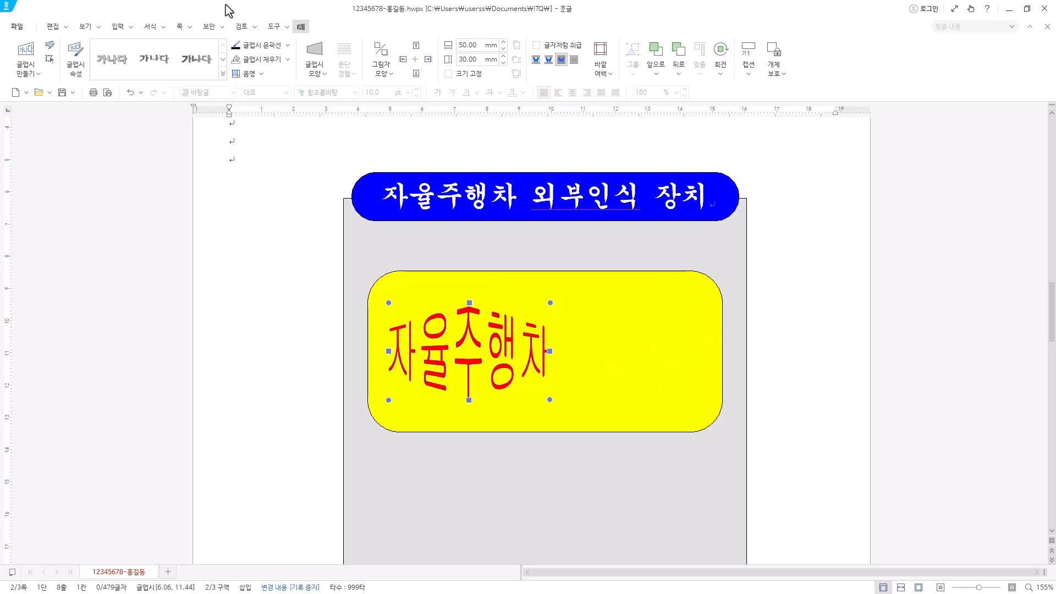
Insert the picture 로고2.jpg from the Picture folder inside the ITQ documents folder
click(116, 28)
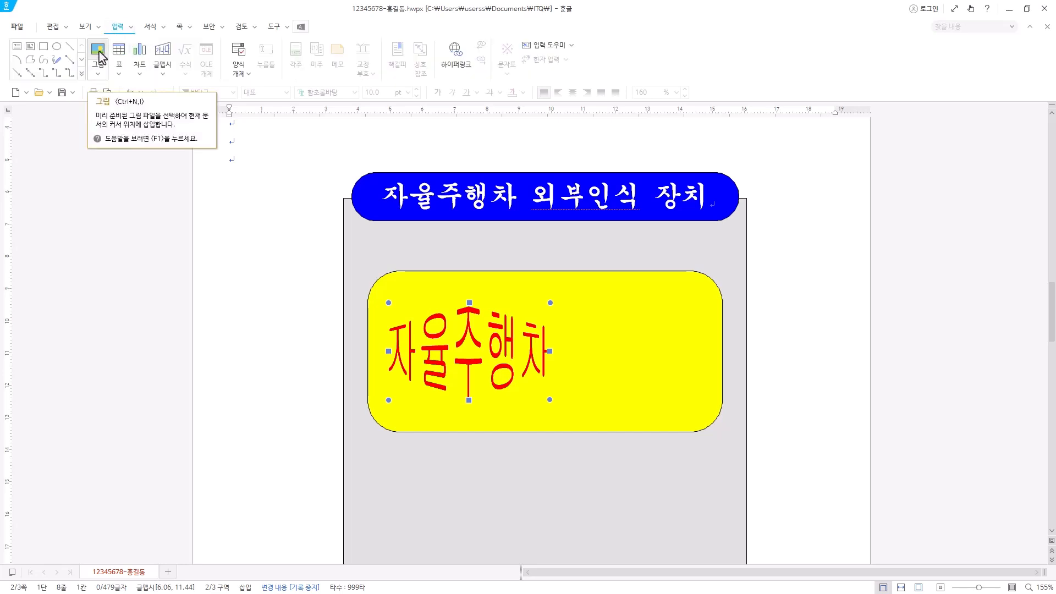
key(ctrl+n)
key(i)
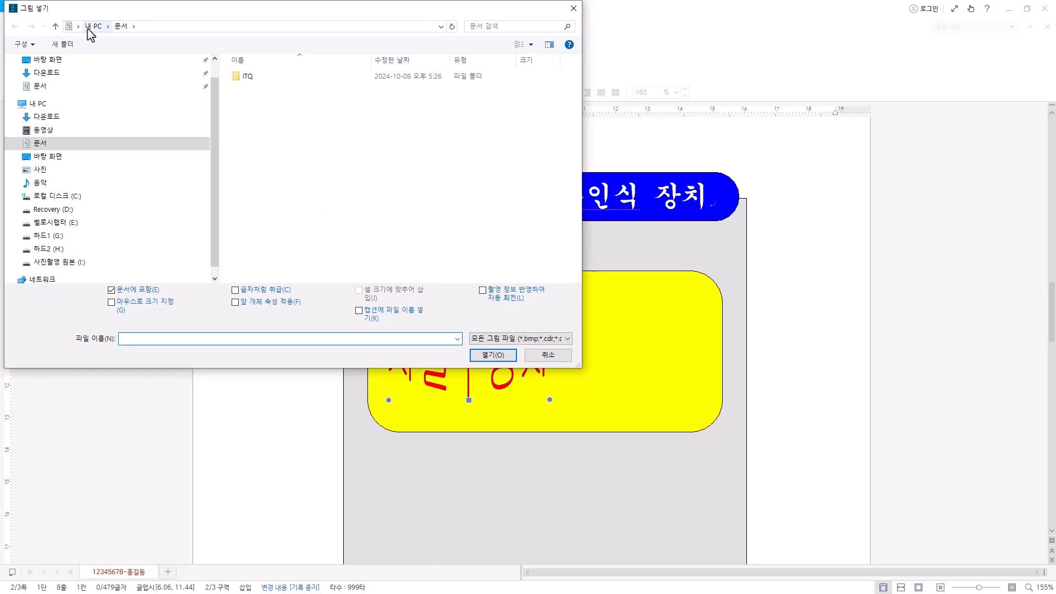
double_click(249, 76)
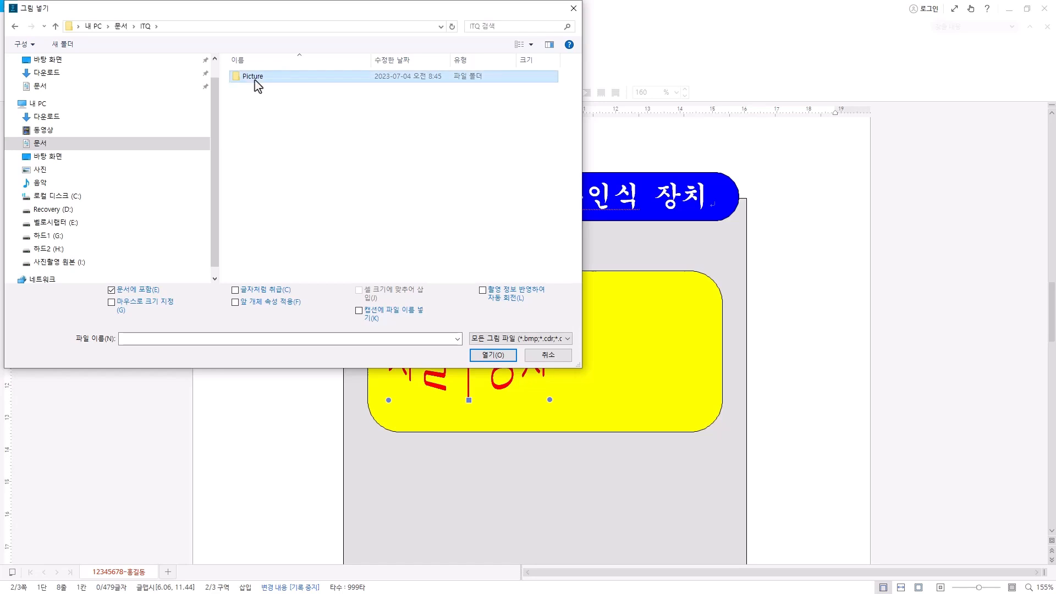
double_click(254, 81)
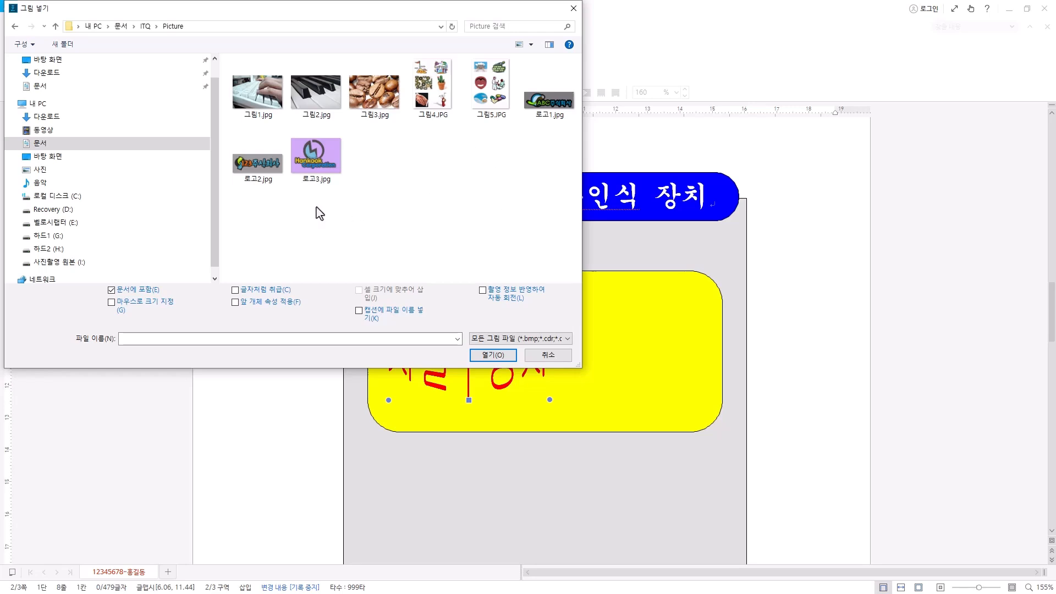
click(262, 177)
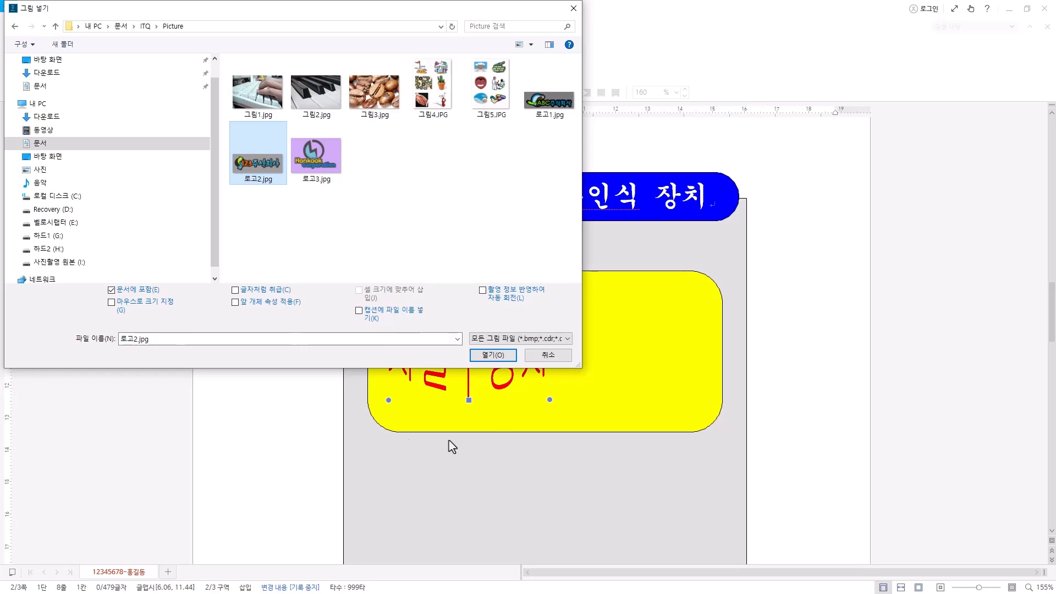
click(495, 356)
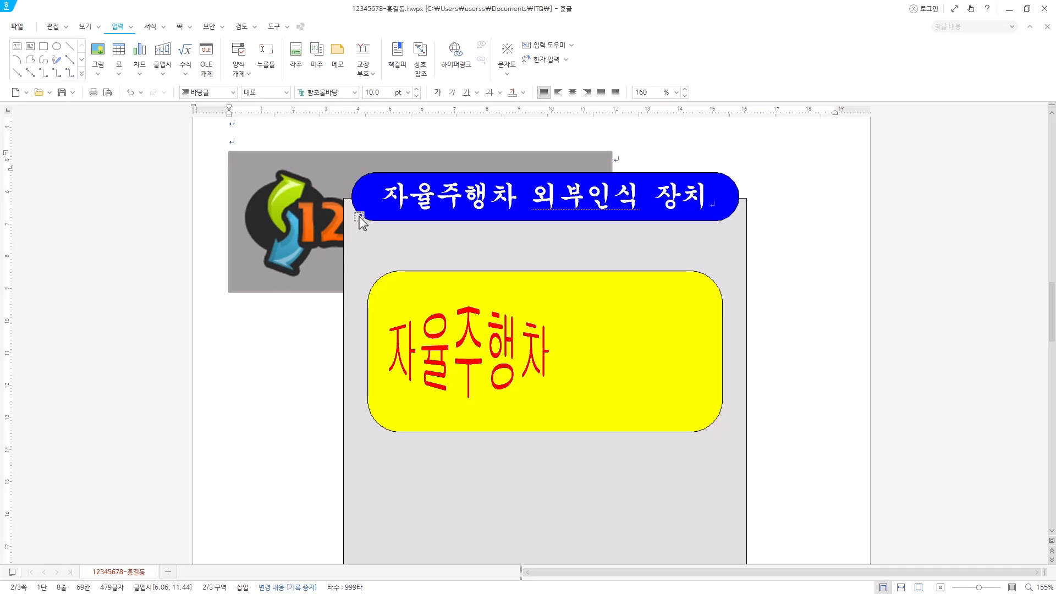
Set the logo picture to 40 mm wide and 30 mm high, placed in front of text (글 앞으로)
right_click(289, 243)
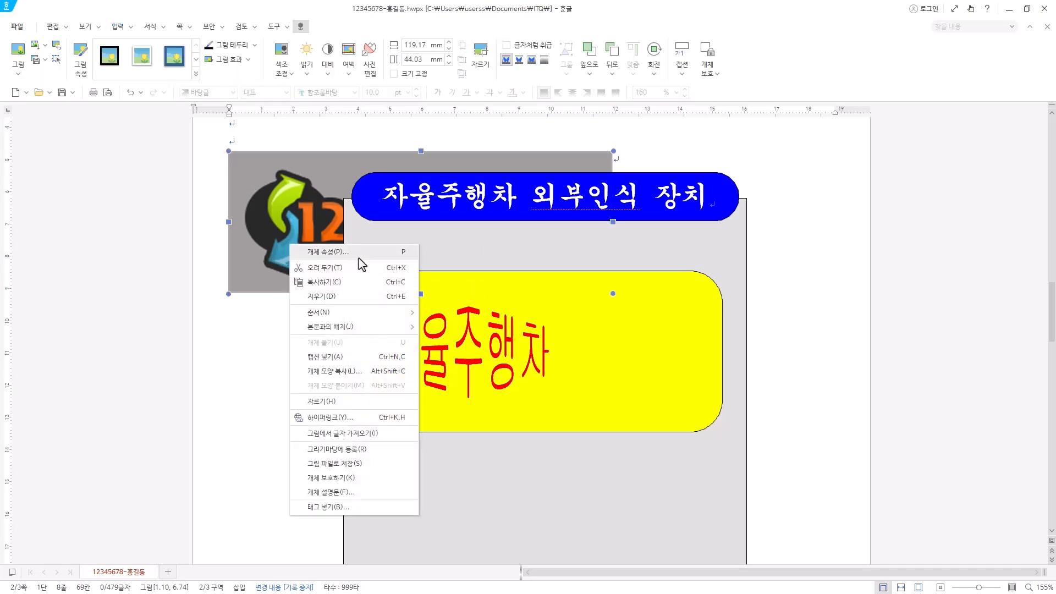
key(Return)
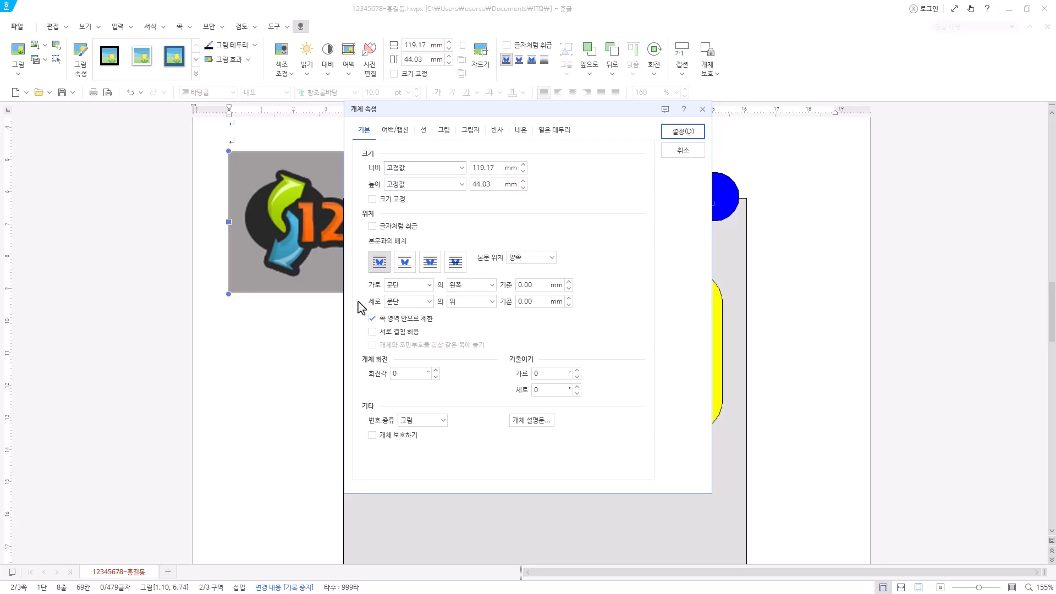
key(Tab)
text(40)
key(Tab)
key(Tab)
text(3)
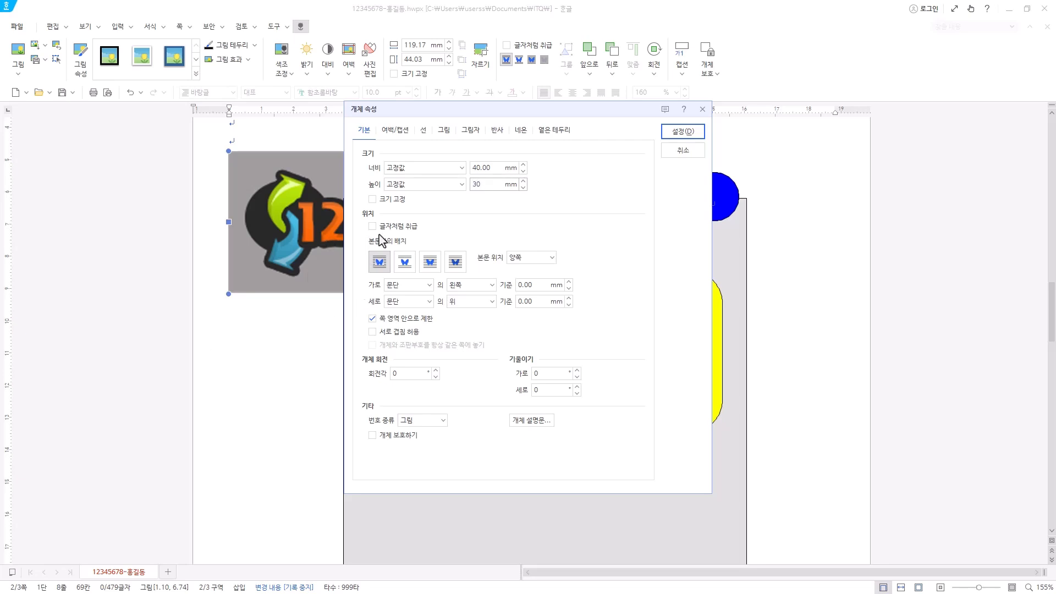
click(431, 264)
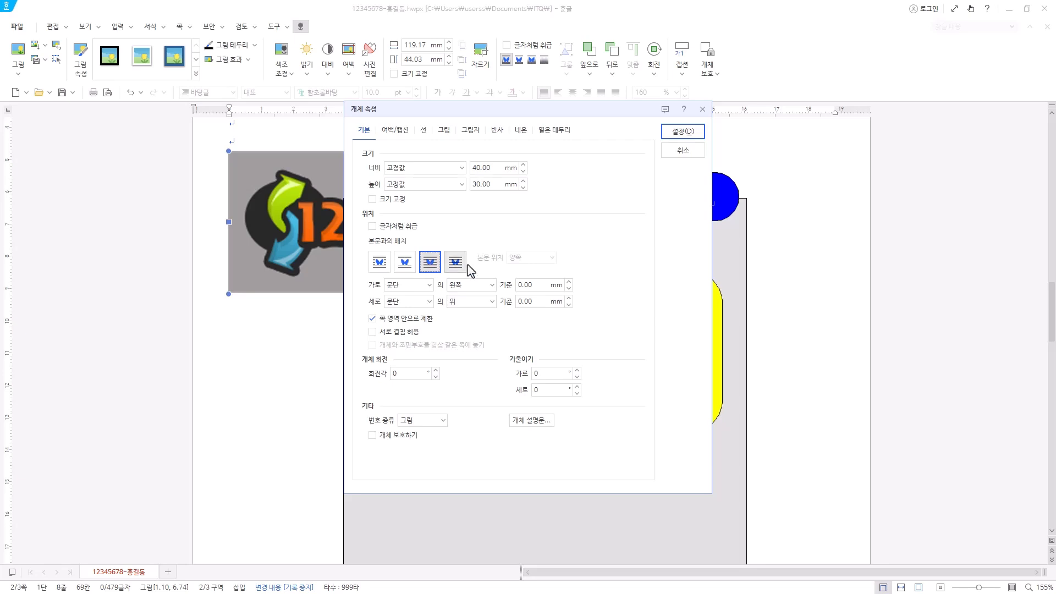
Give the logo picture the grayscale effect (회색조) and apply its object properties
click(444, 130)
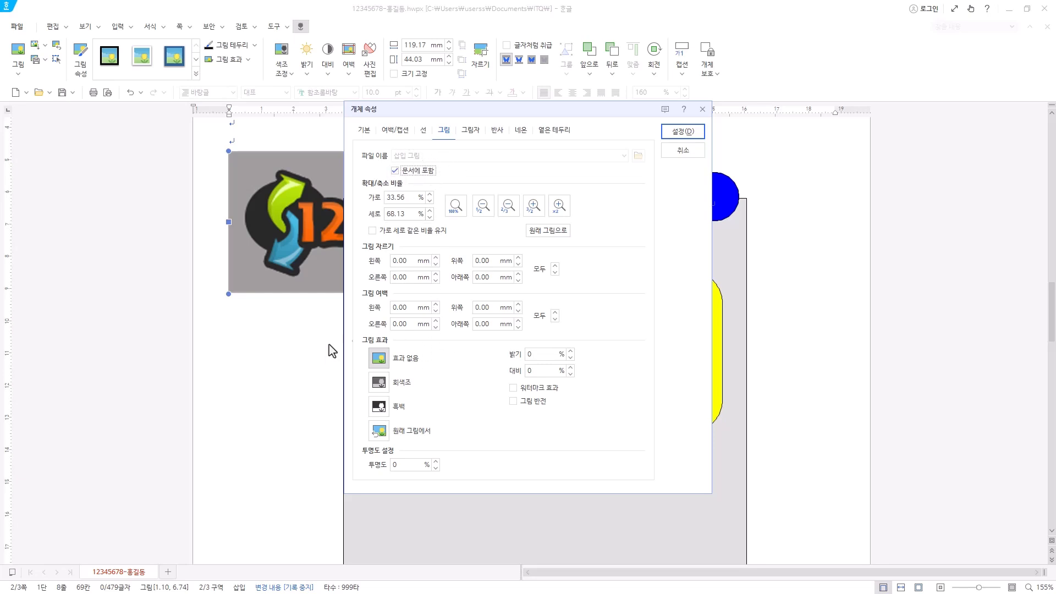
click(405, 390)
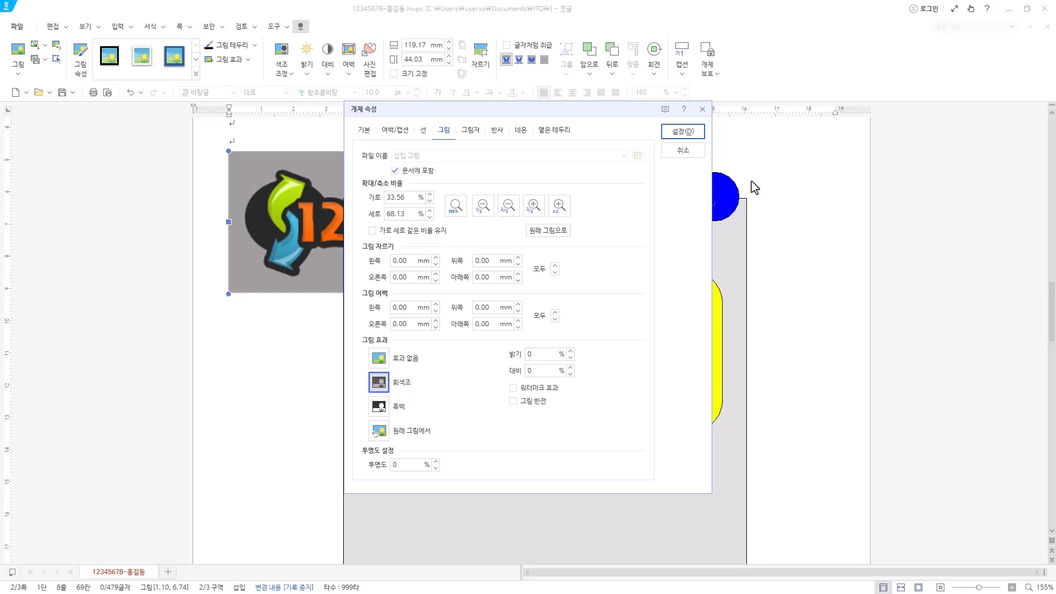
click(682, 132)
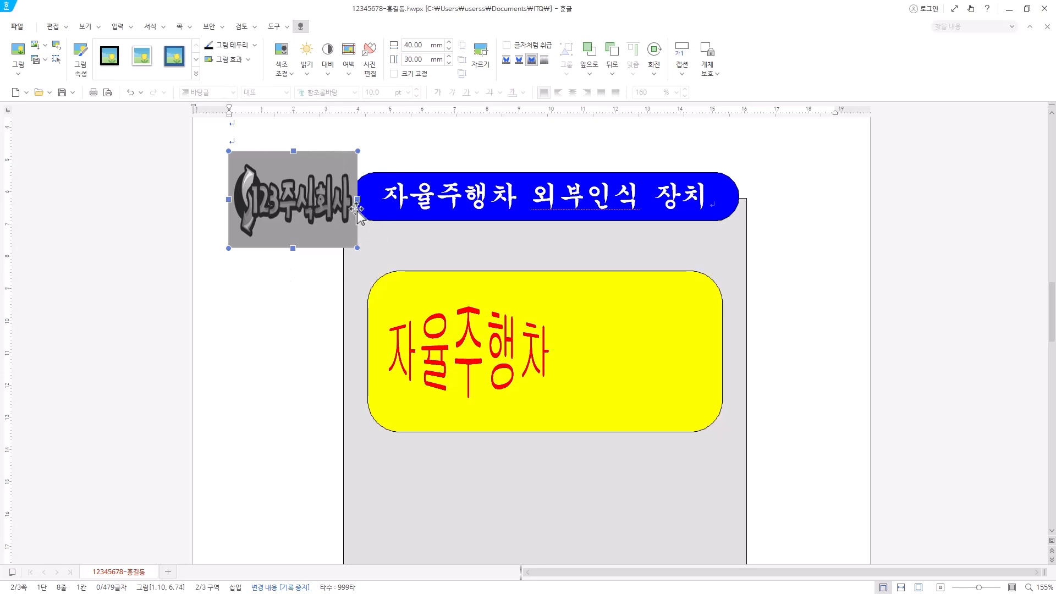
right_click(310, 183)
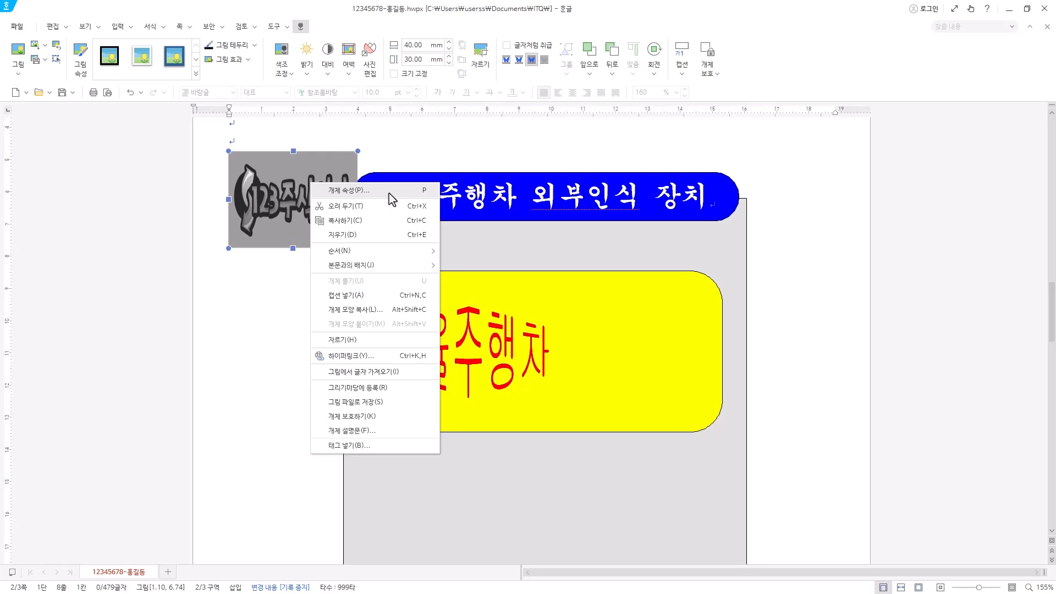
click(285, 196)
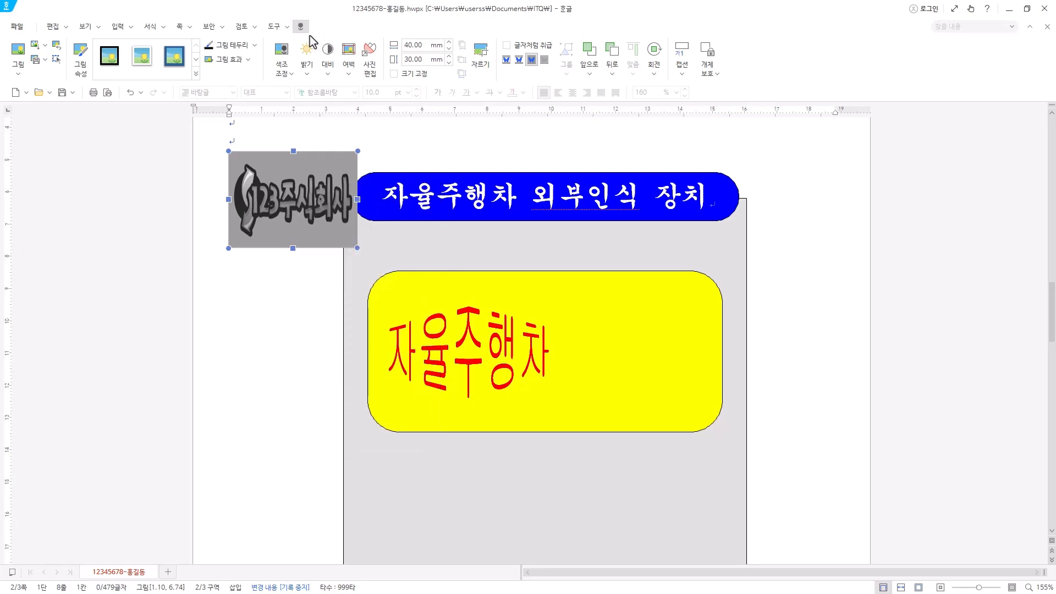
click(287, 80)
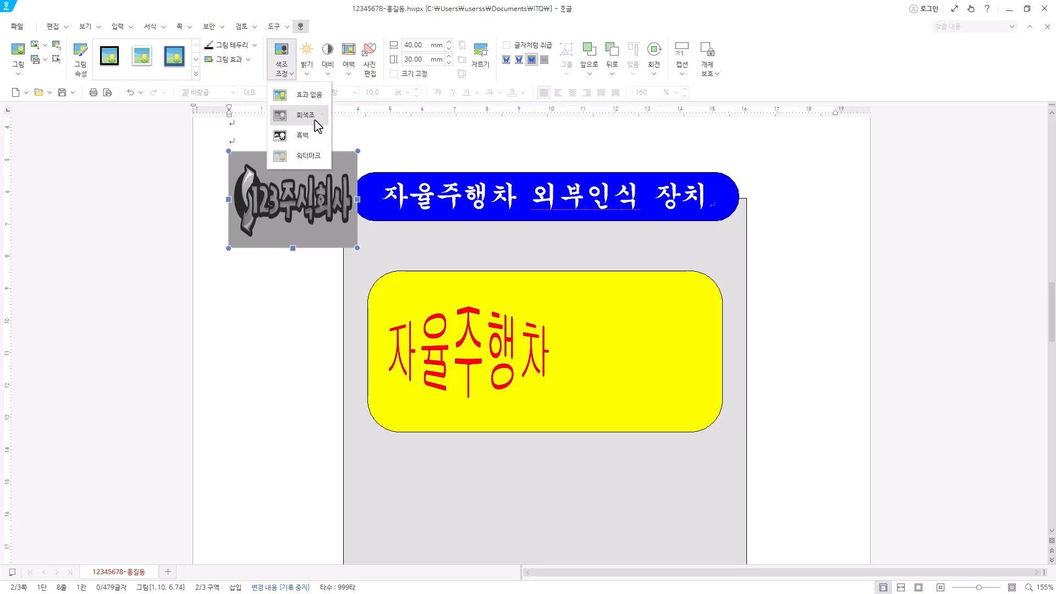
click(342, 25)
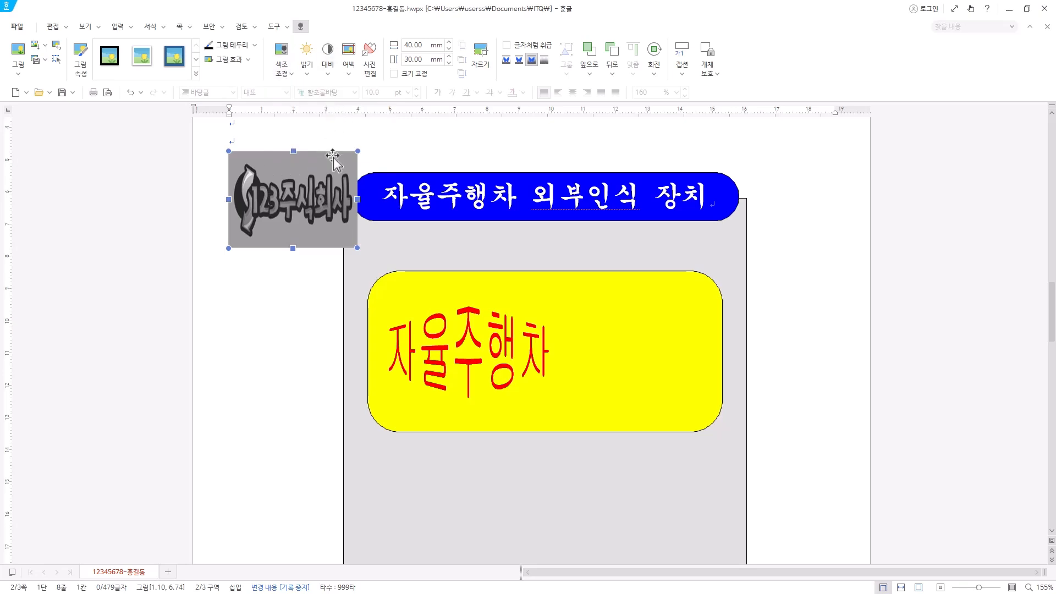
click(305, 77)
click(329, 74)
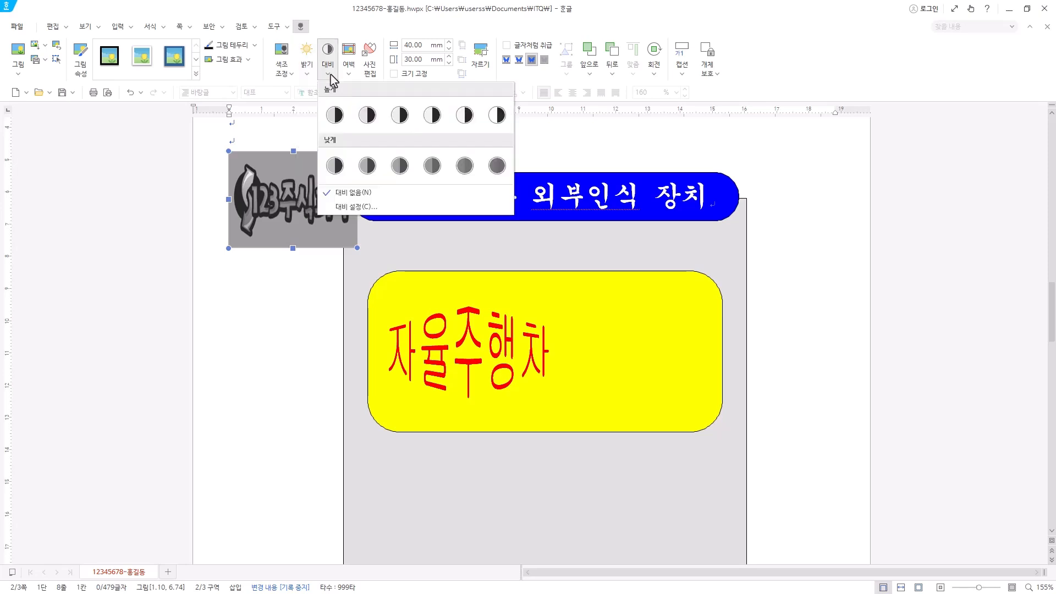
click(349, 75)
click(651, 76)
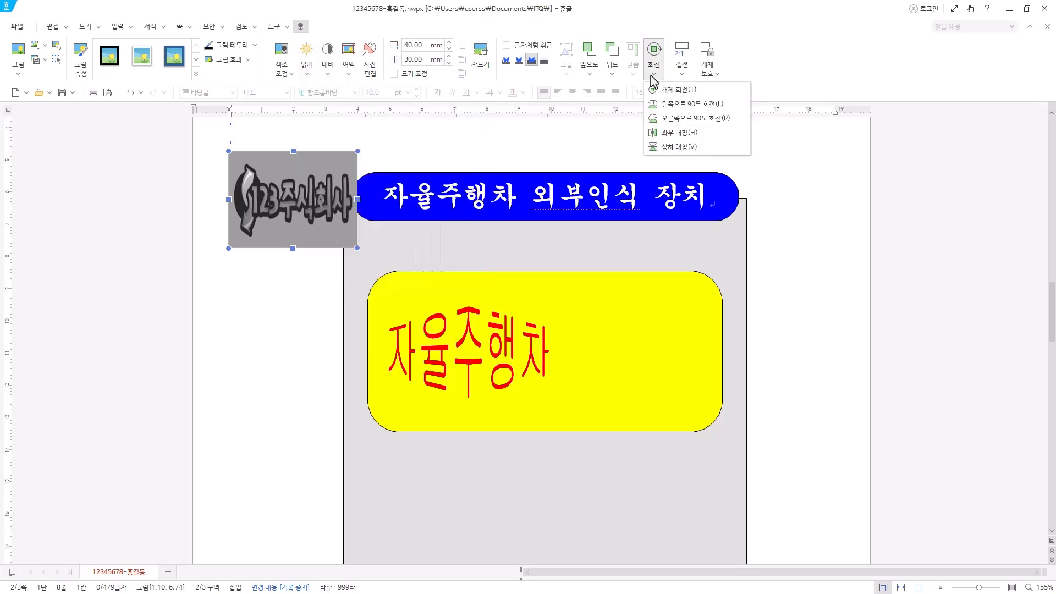
click(652, 82)
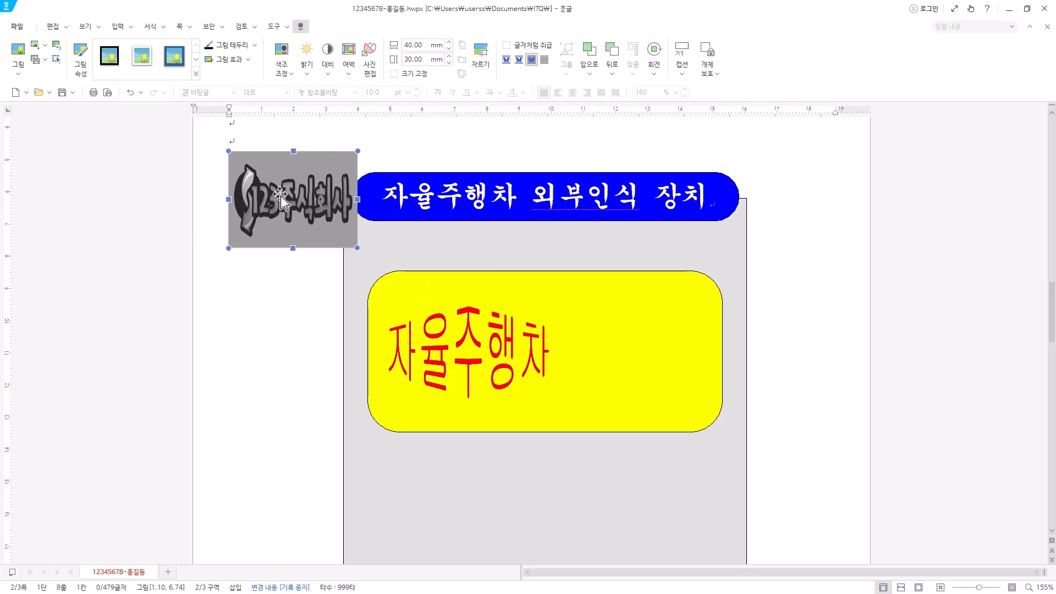
Move the grayscale logo picture into the empty right half of the yellow rounded rectangle
drag(280, 198, 631, 351)
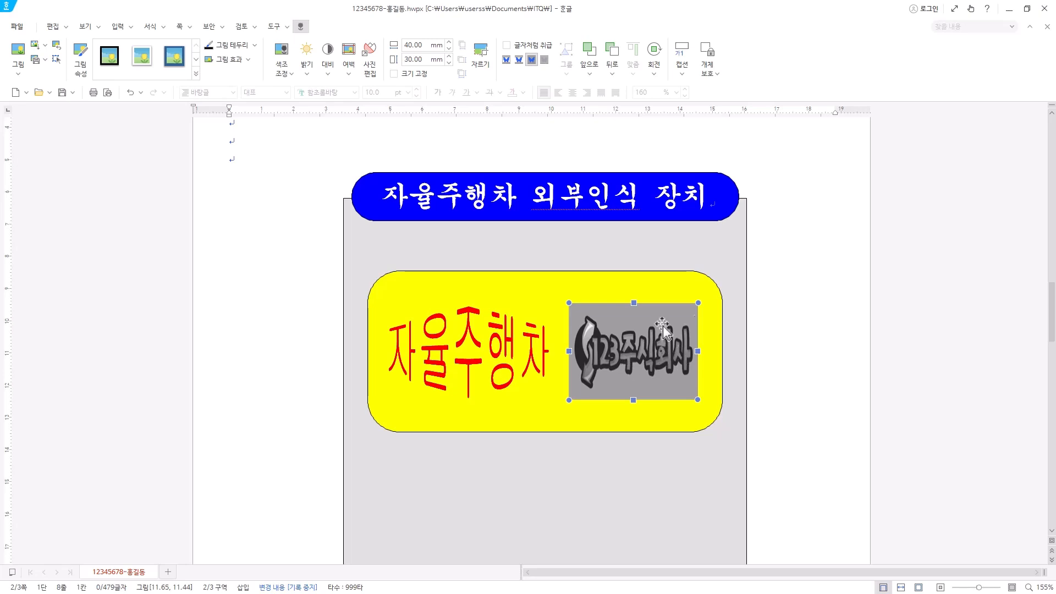
Examine the link targets the hyperlink settings offer for the logo within the current Hangul document (한글 문서), and close them without linking
right_click(625, 329)
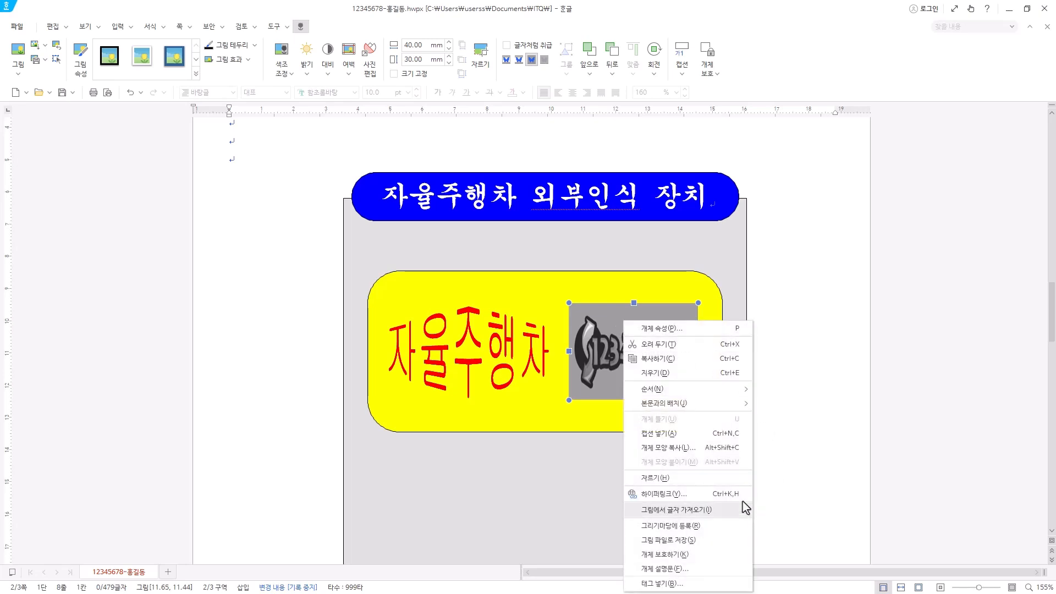
click(714, 495)
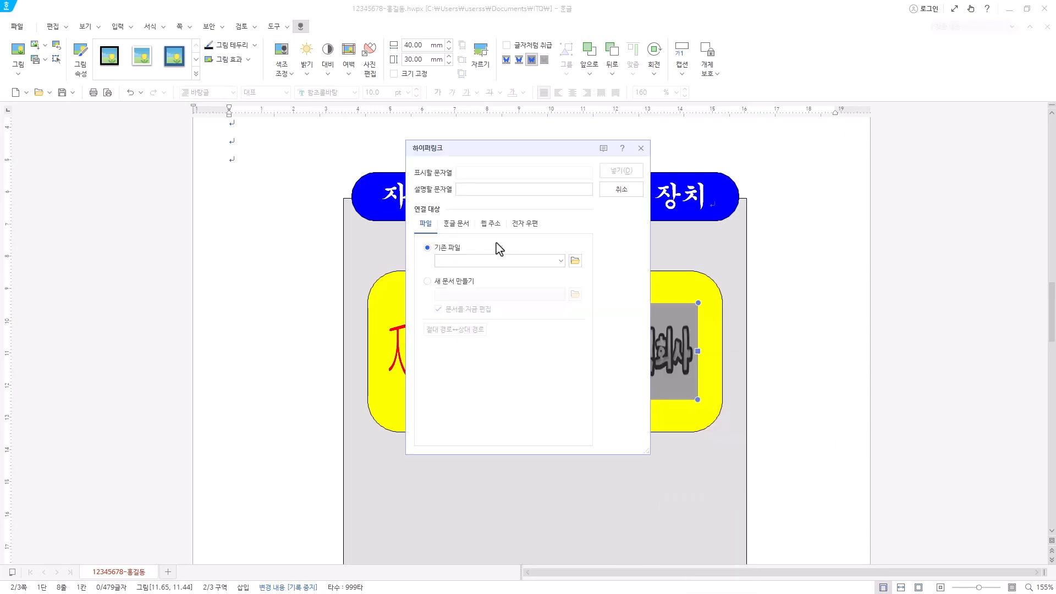
click(465, 228)
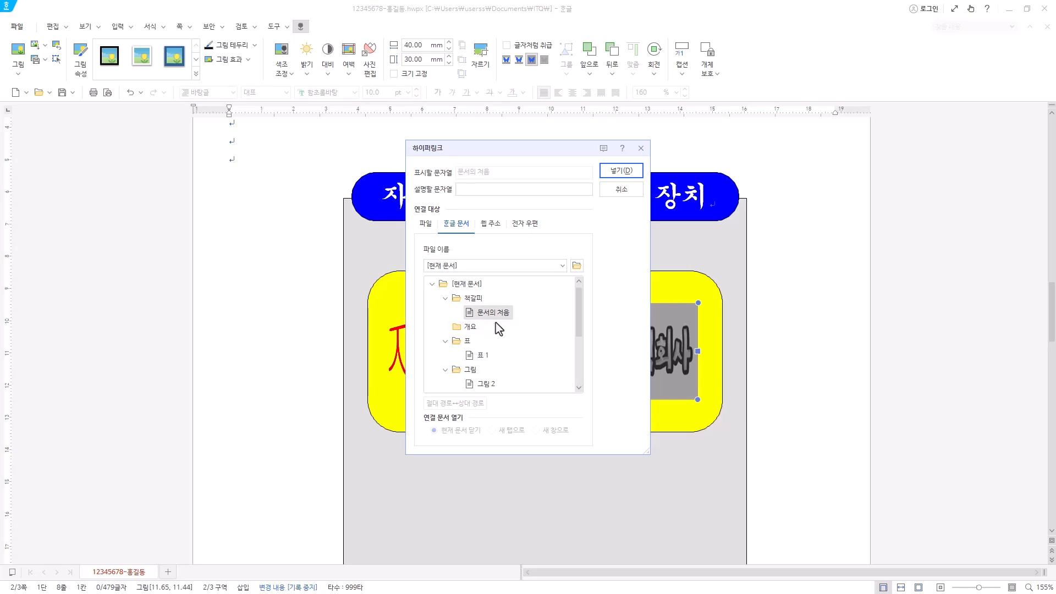
click(640, 148)
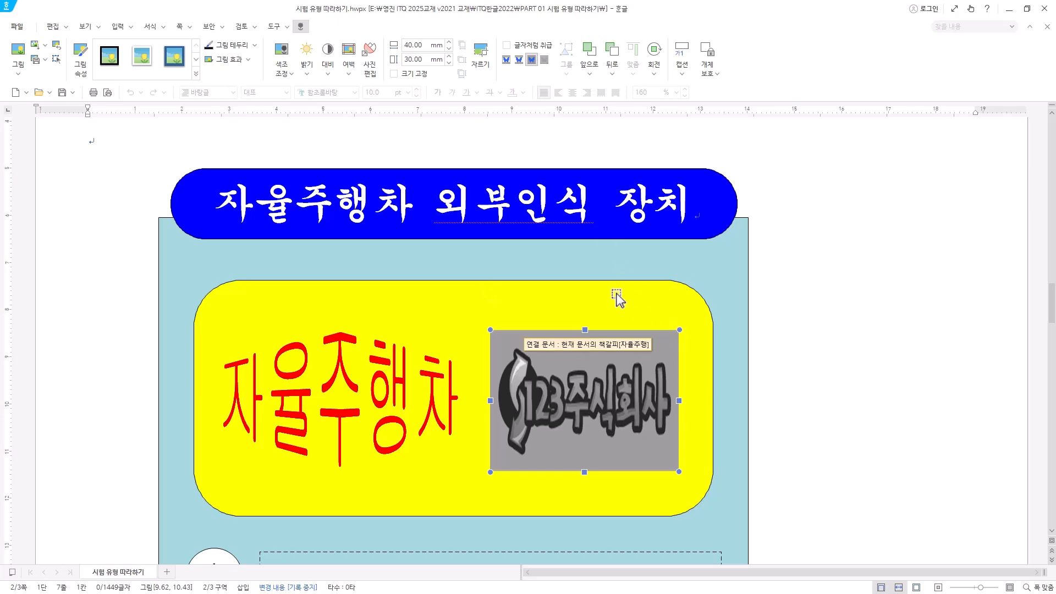
In the finished sample 시험 유형 따라하기.hwpx, follow the logo picture's hyperlink to its target
scroll(616, 294, down, 2)
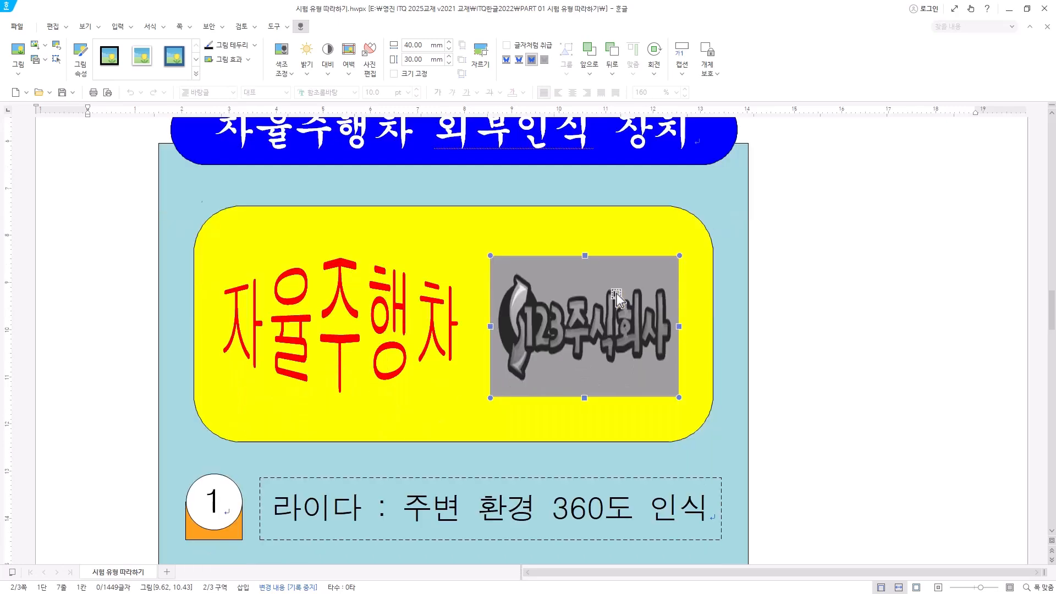
scroll(616, 293, down, 2)
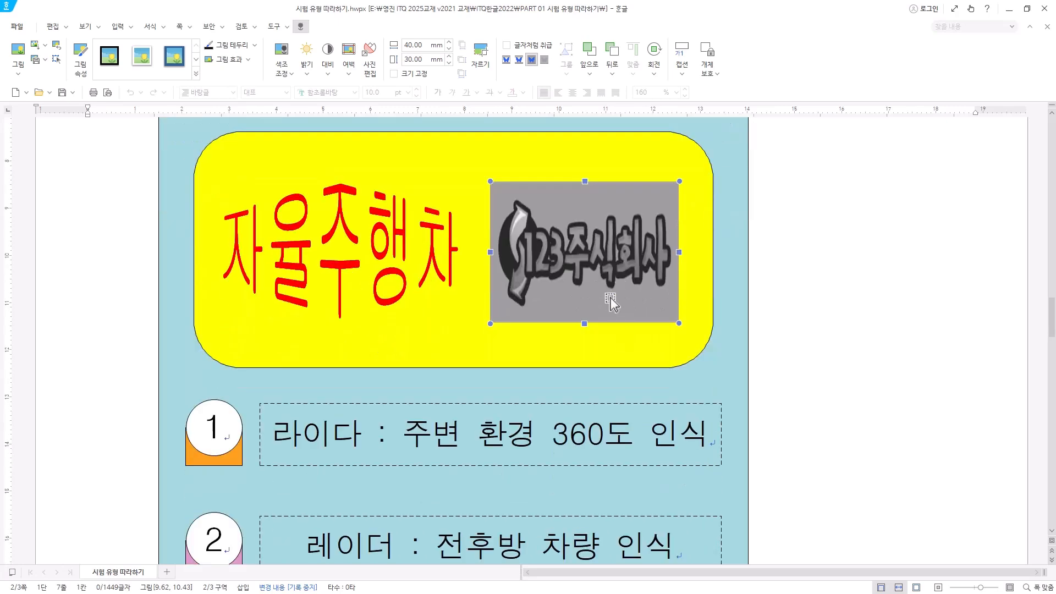
right_click(564, 220)
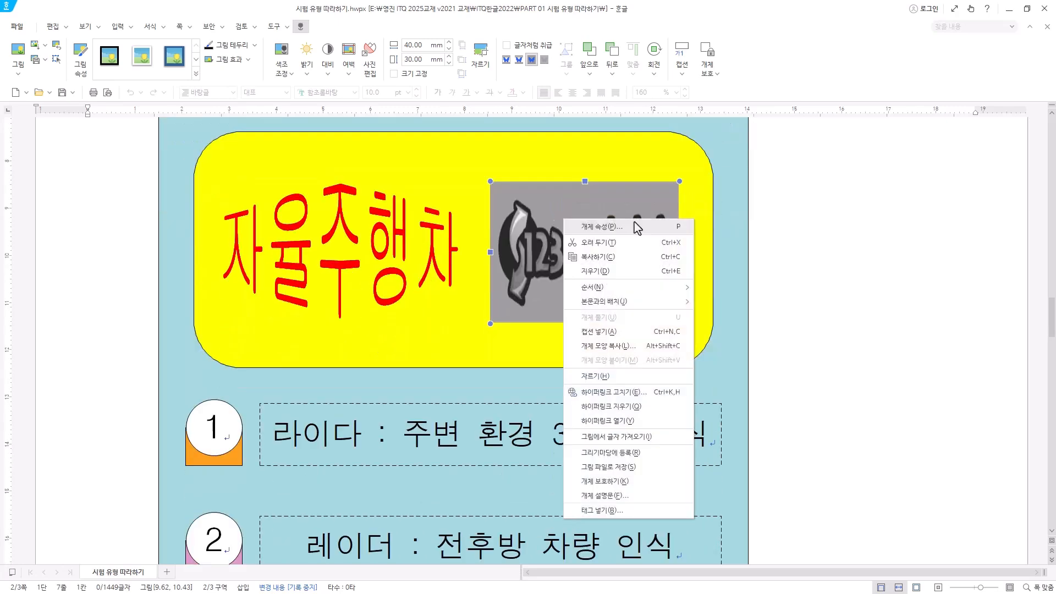
click(632, 421)
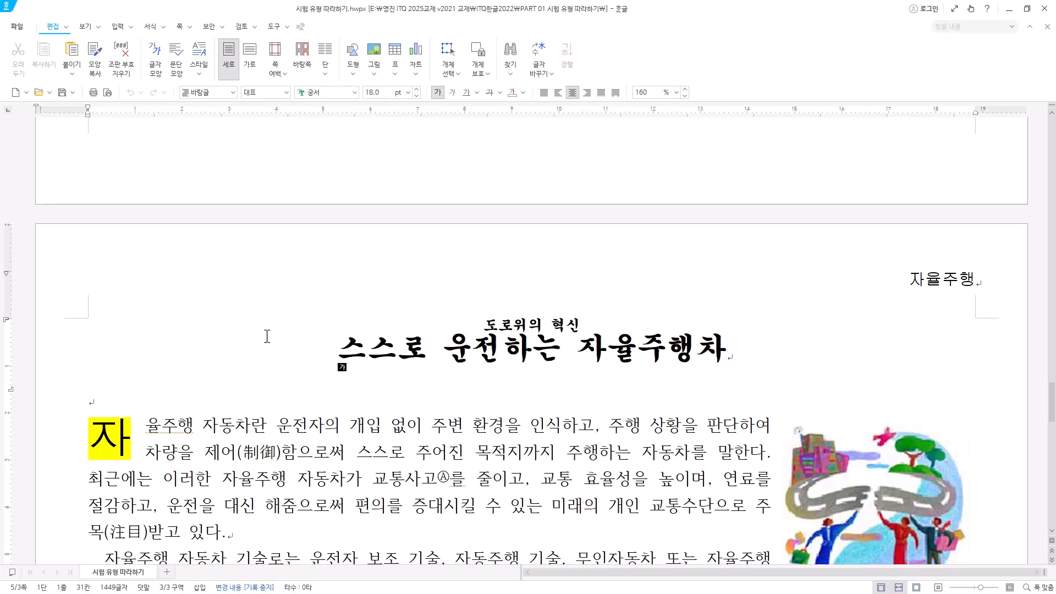
Show the typesetting marks (조판 부호) in the sample document and check the name of the bookmark at the title
click(86, 27)
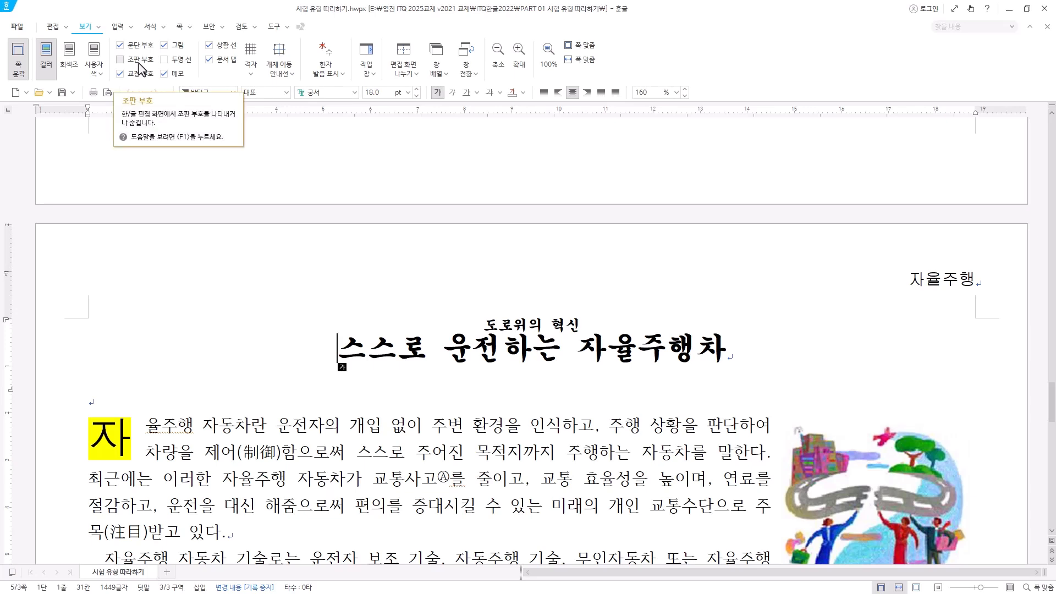
click(120, 59)
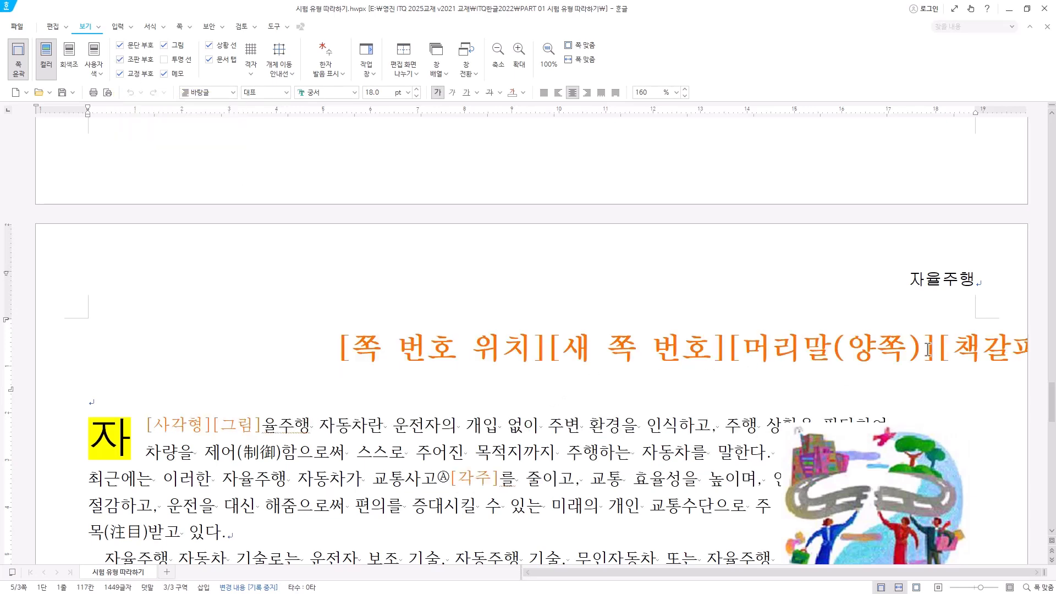
click(981, 350)
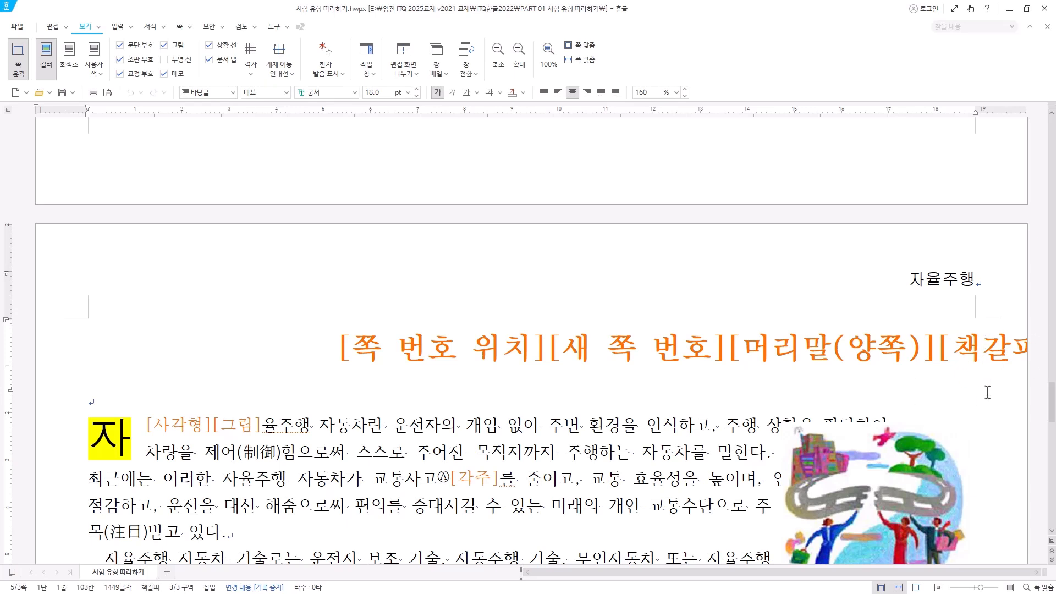
double_click(959, 345)
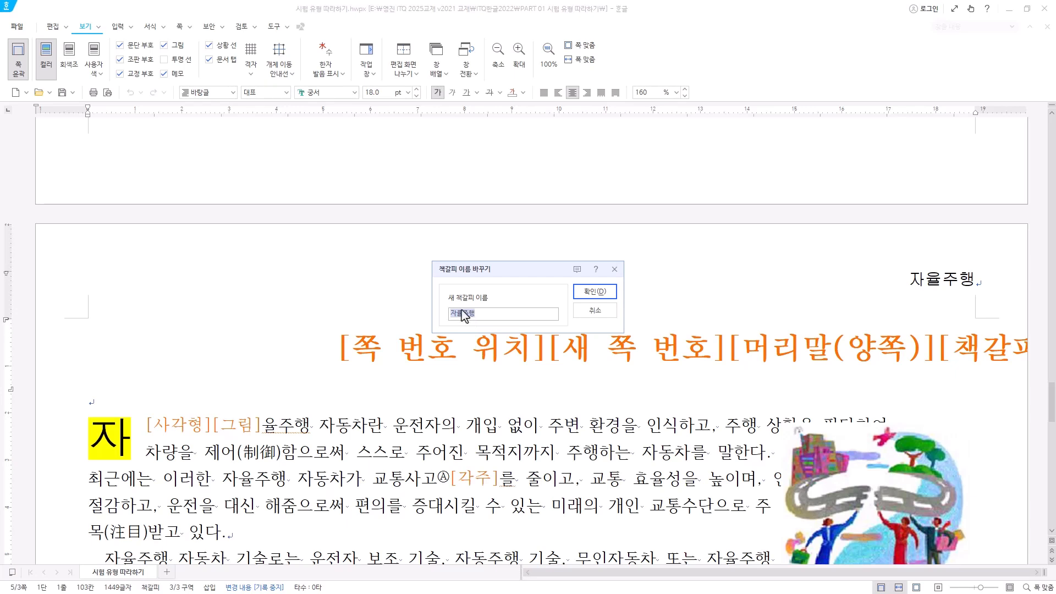
click(607, 297)
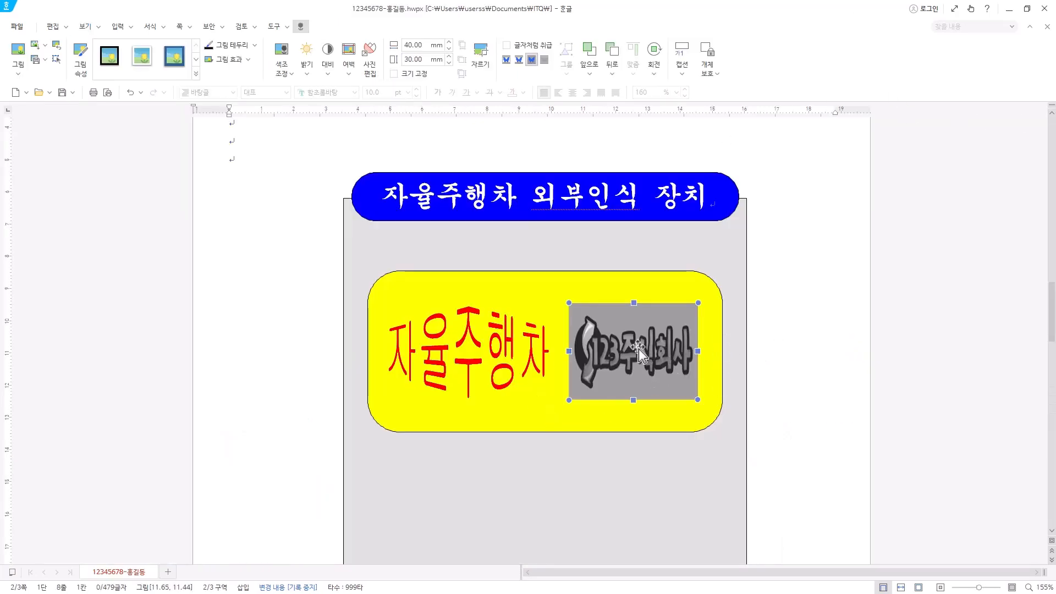
right_click(653, 322)
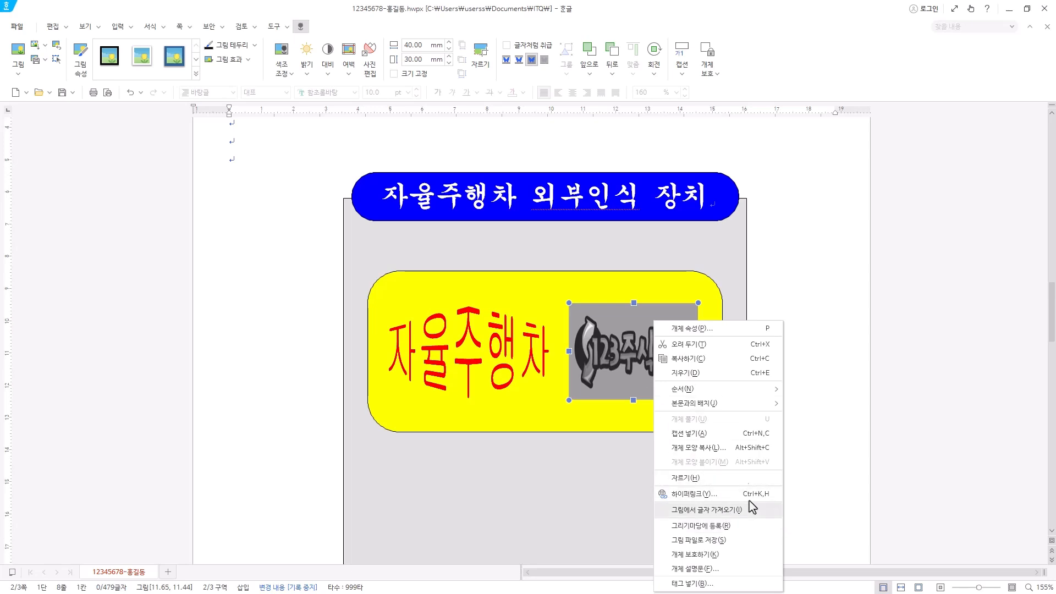
click(638, 367)
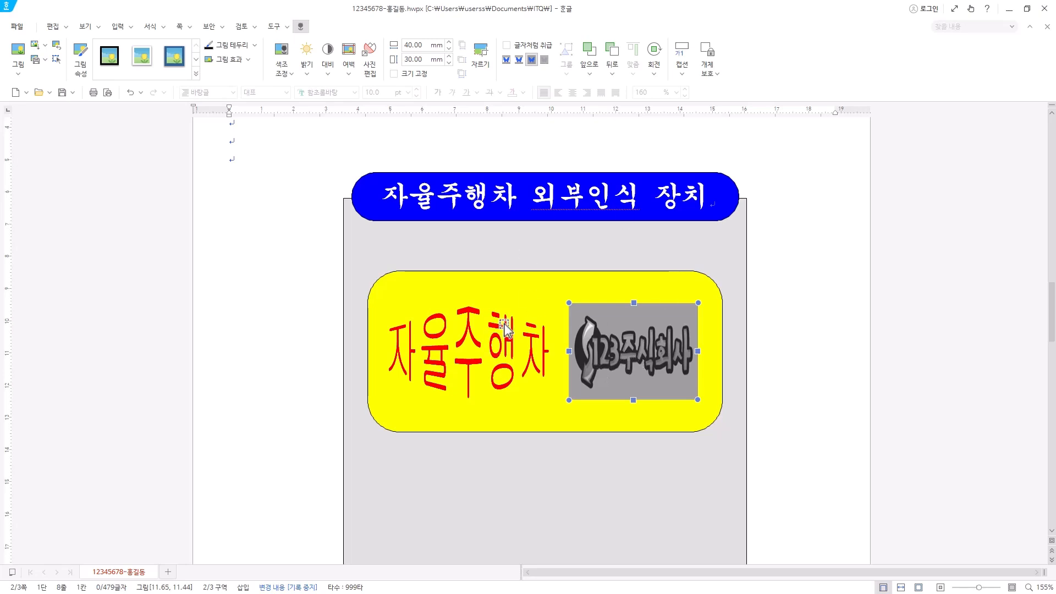
In 12345678-홍길동.hwpx, enter the title 스스로 운전하는 자율주행차 on the first line of page 3
scroll(686, 360, down, 5)
scroll(528, 385, down, 5)
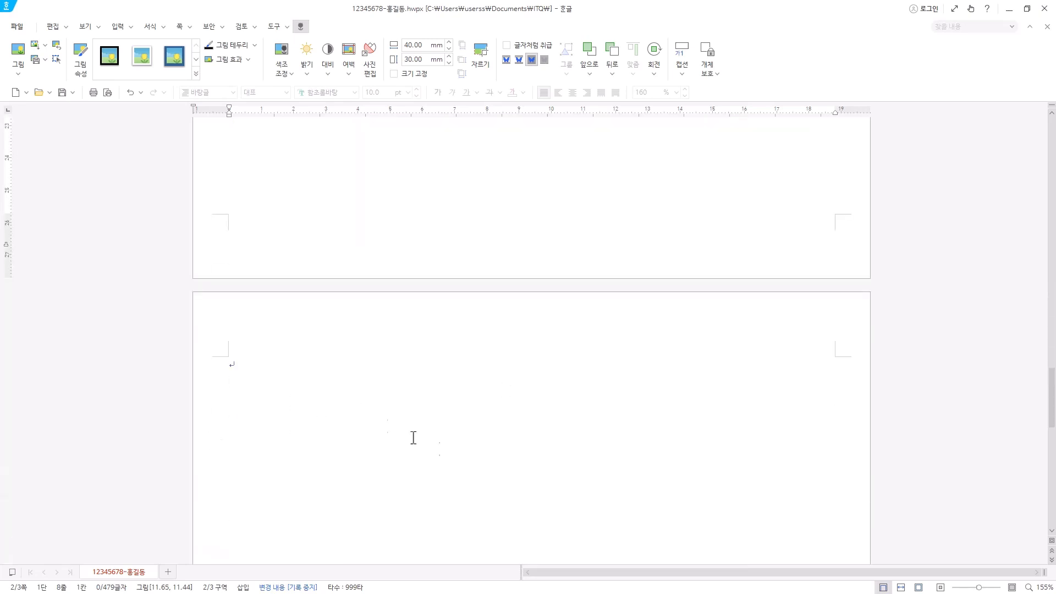
scroll(457, 462, up, 6)
scroll(407, 464, down, 3)
click(243, 503)
scroll(293, 373, down, 3)
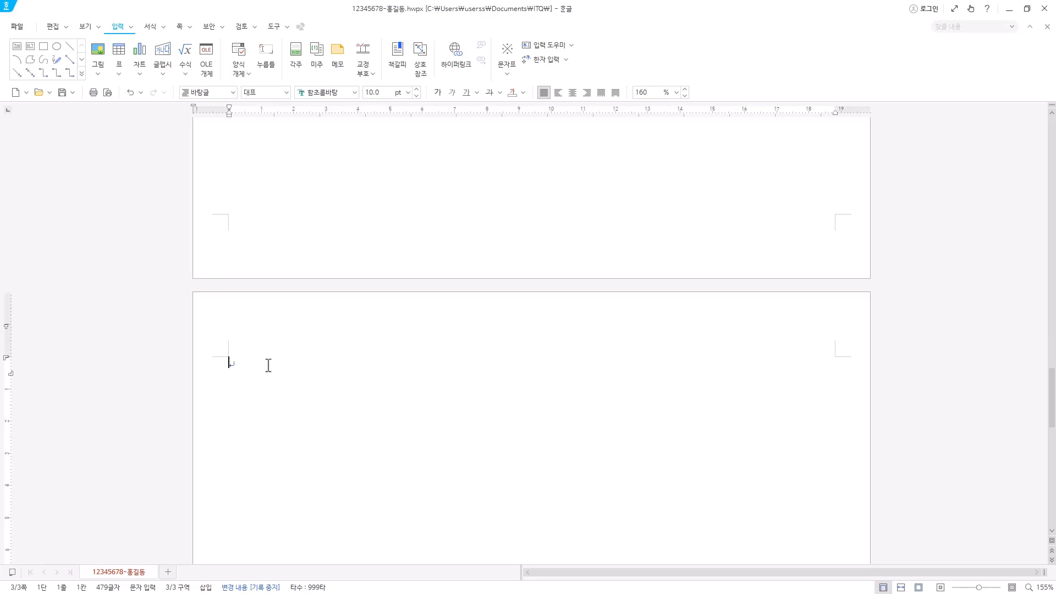
key(Hangul)
click(252, 362)
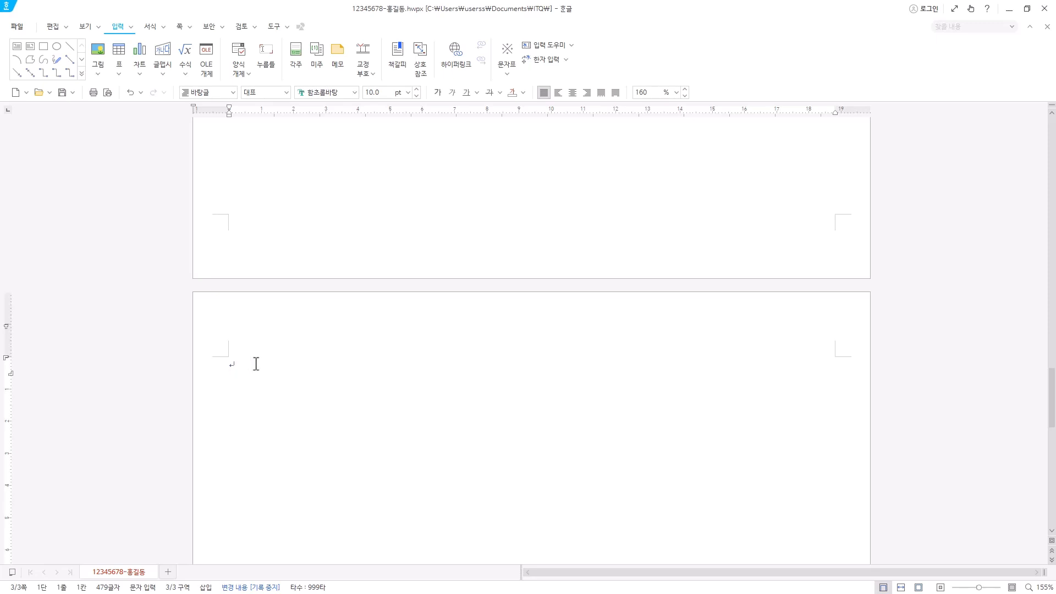
click(256, 363)
text(스스로 운전하는 자율주행차)
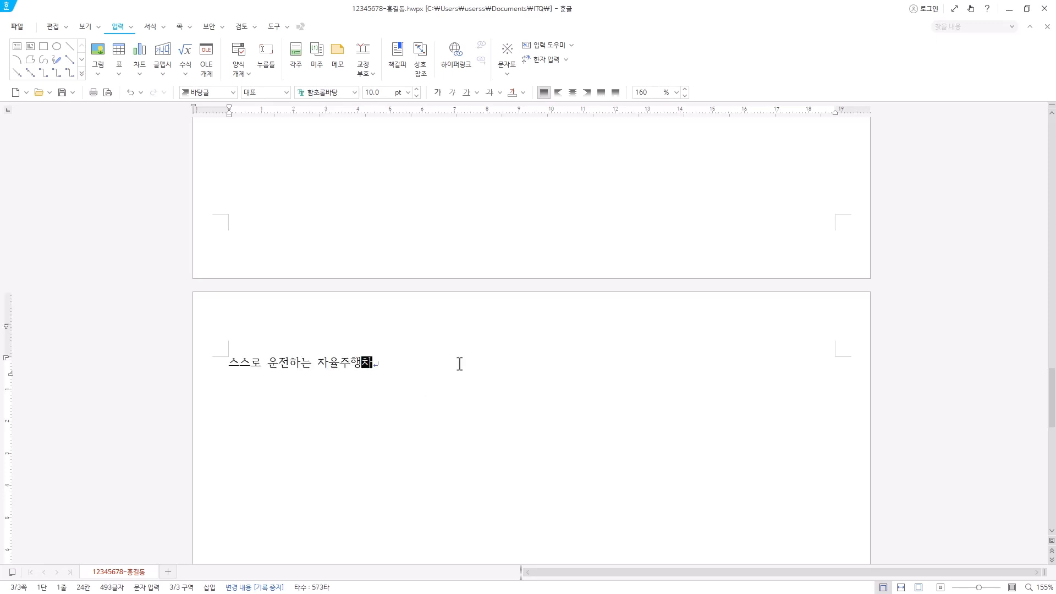
Insert a bookmark named 자율주행 right before the first character of the page 3 title, with the page fitted to width
drag(394, 362, 85, 378)
click(393, 362)
click(229, 362)
scroll(341, 384, down, 2)
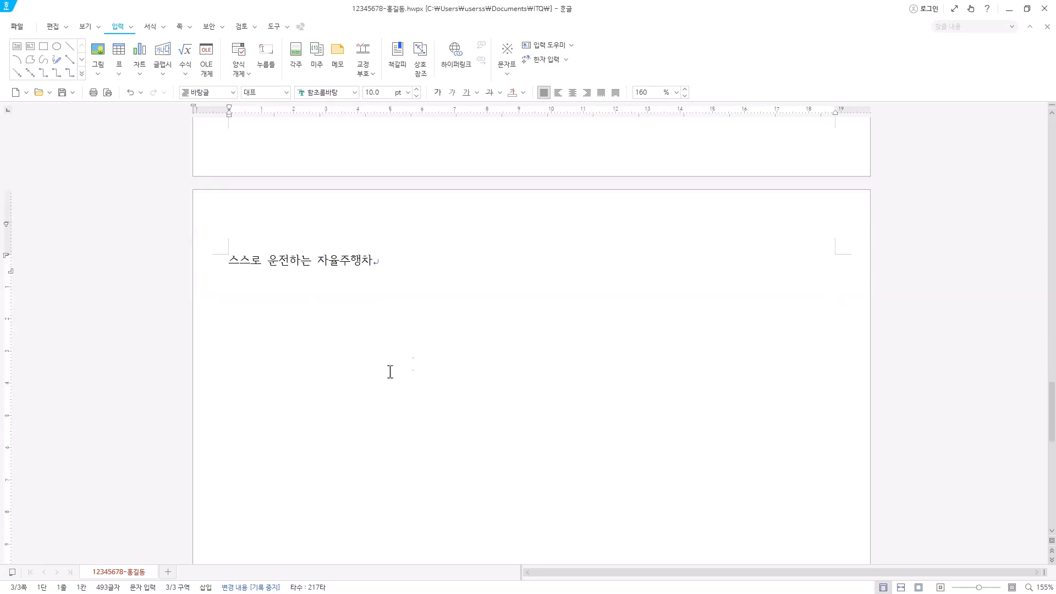
click(901, 586)
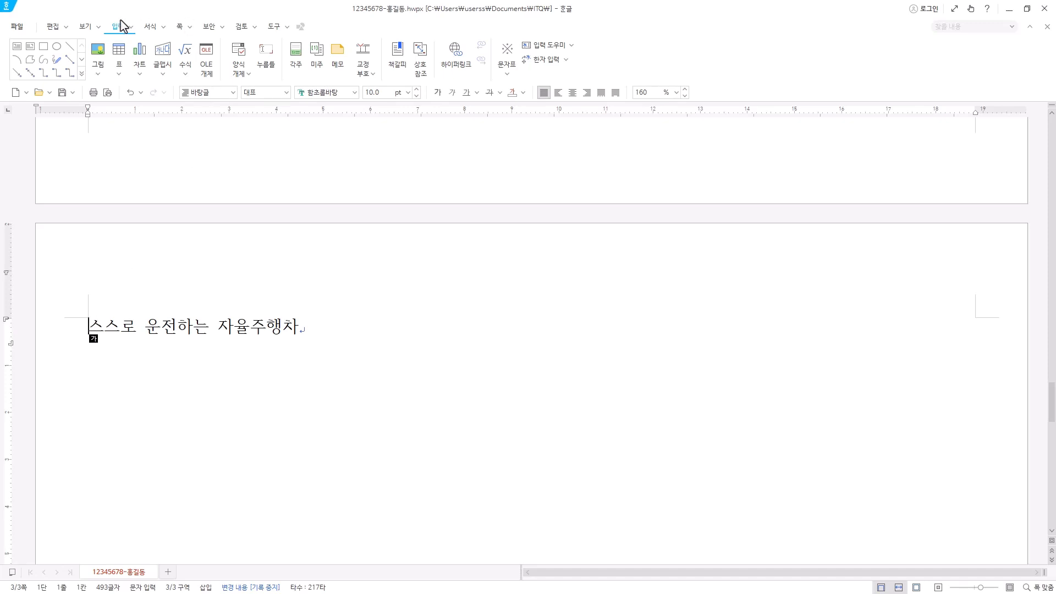
click(406, 60)
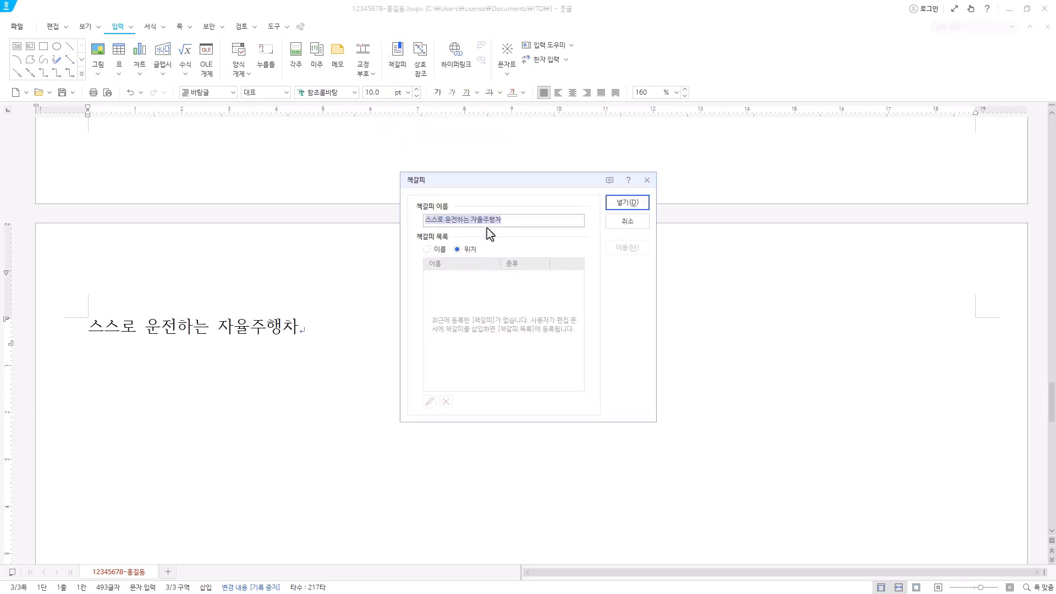
text(자율주행)
click(637, 210)
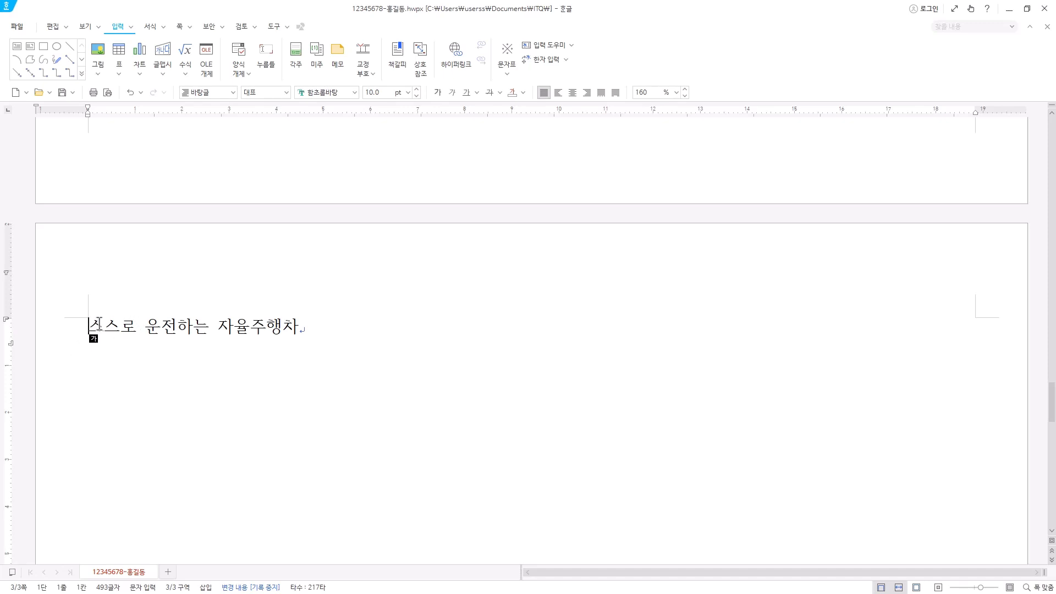
Show the typesetting marks (조판 부호) and check the name of the bookmark before the page 3 title, leaving it as is
click(86, 26)
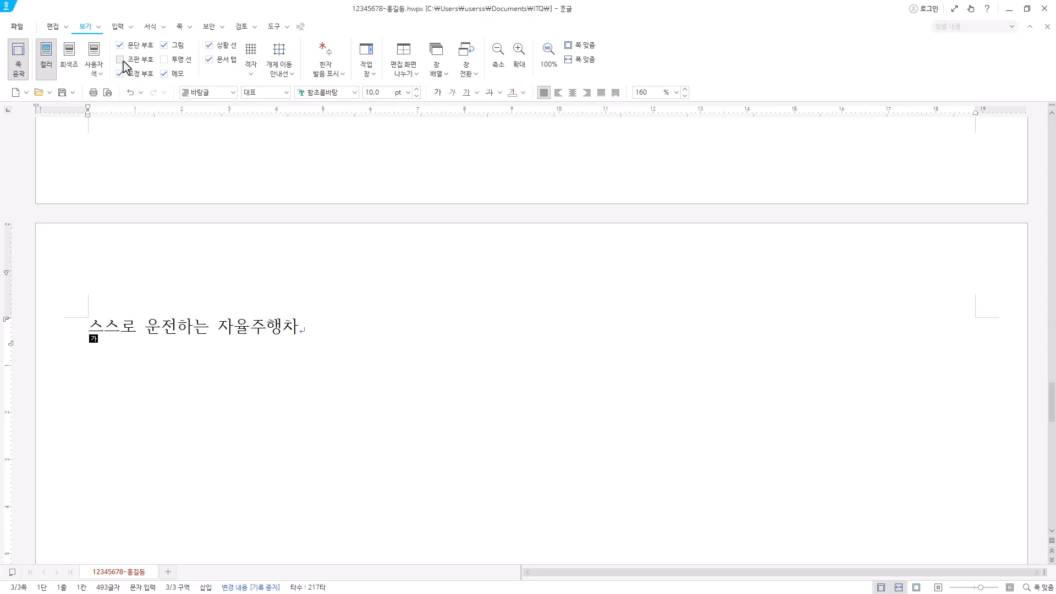
click(119, 59)
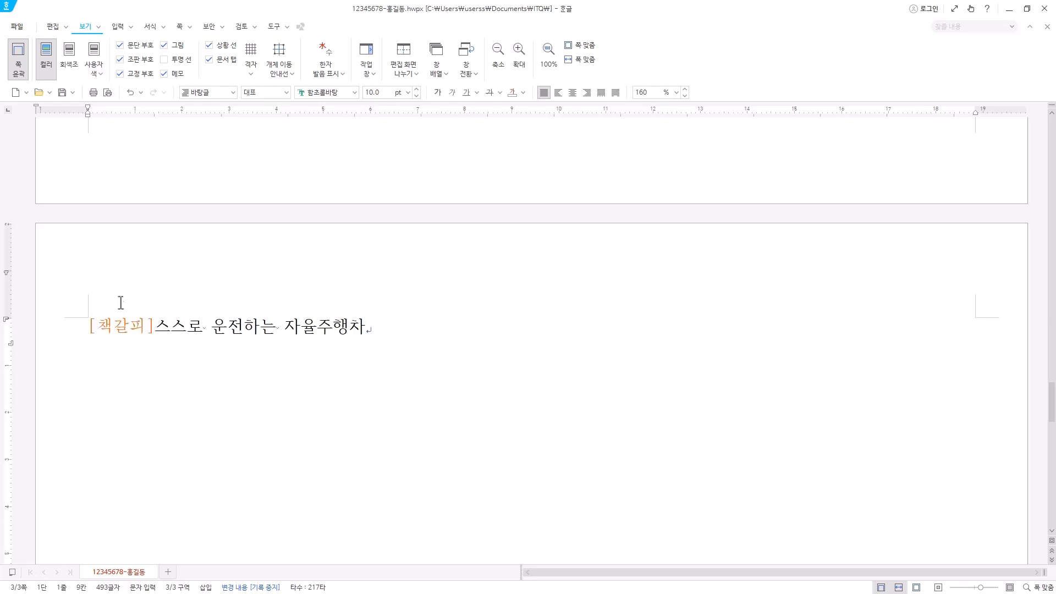
click(110, 333)
click(102, 326)
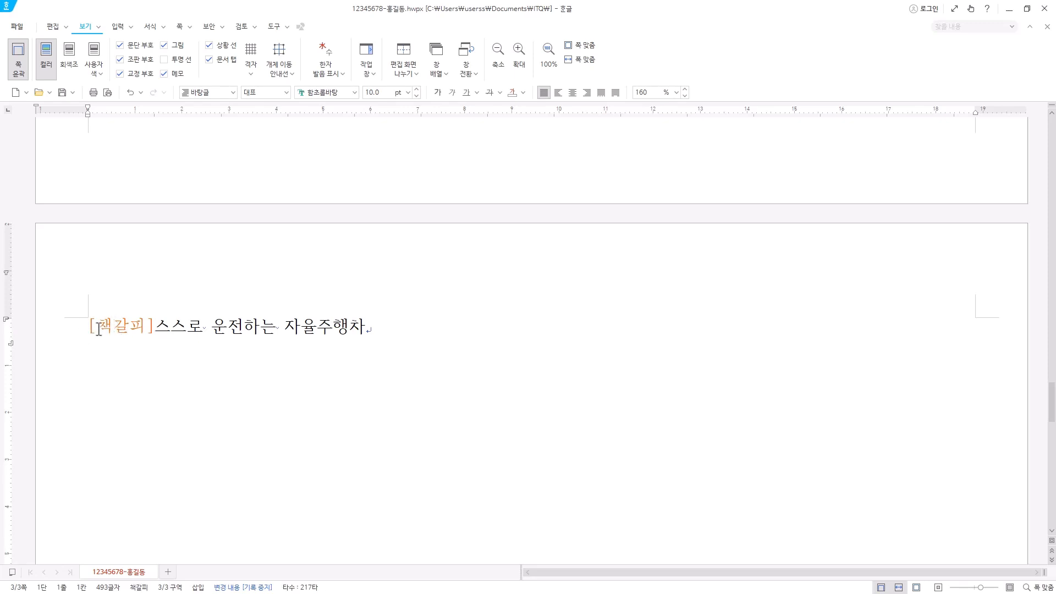
click(99, 325)
double_click(99, 325)
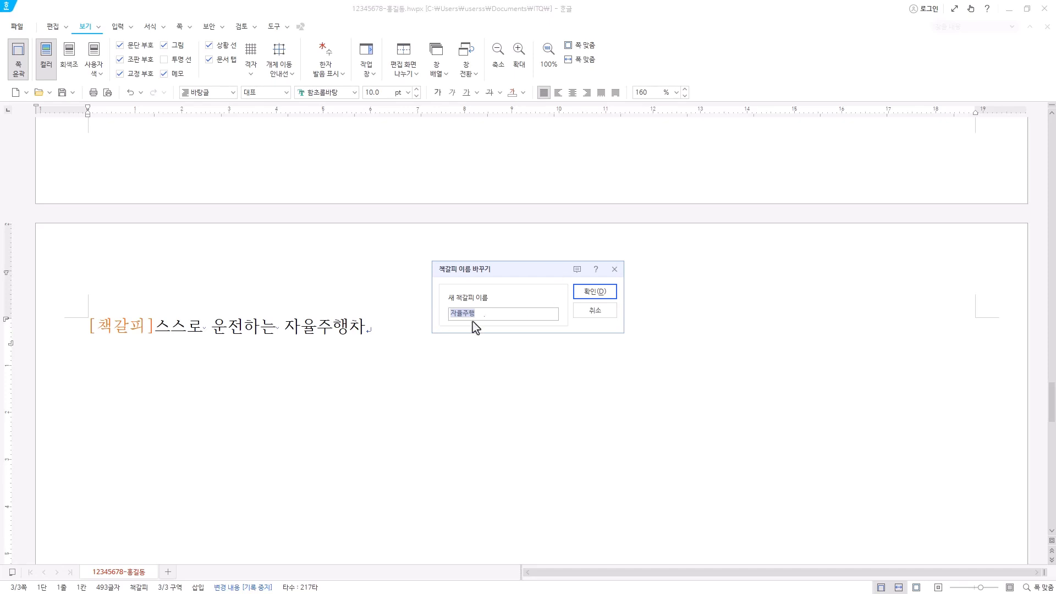
click(594, 310)
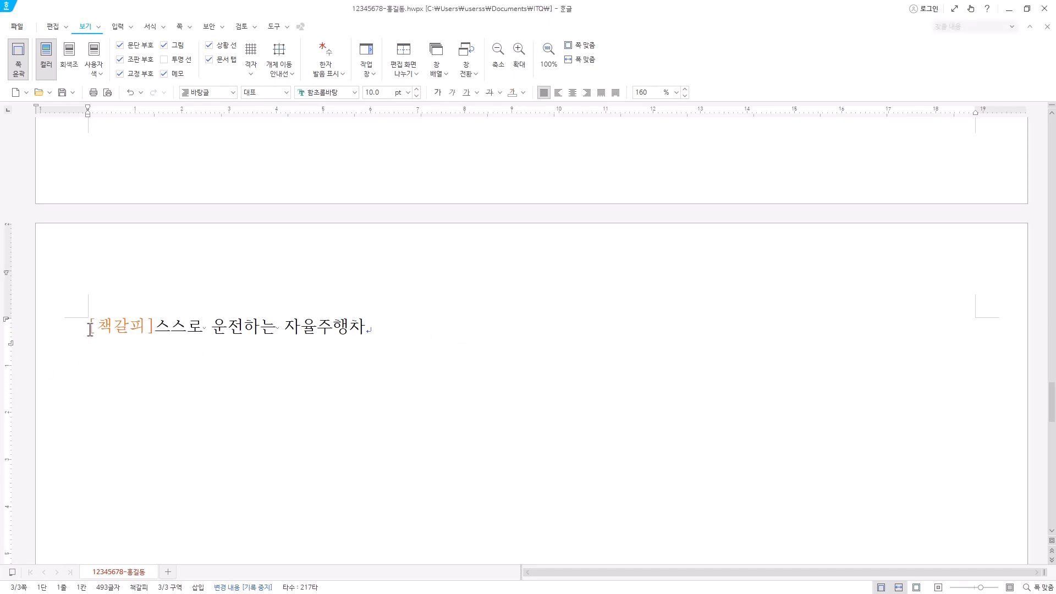
Select the [책갈피] mark to view its delete option (지우기) without using it, and hide the typesetting marks (조판 부호)
drag(90, 329, 132, 328)
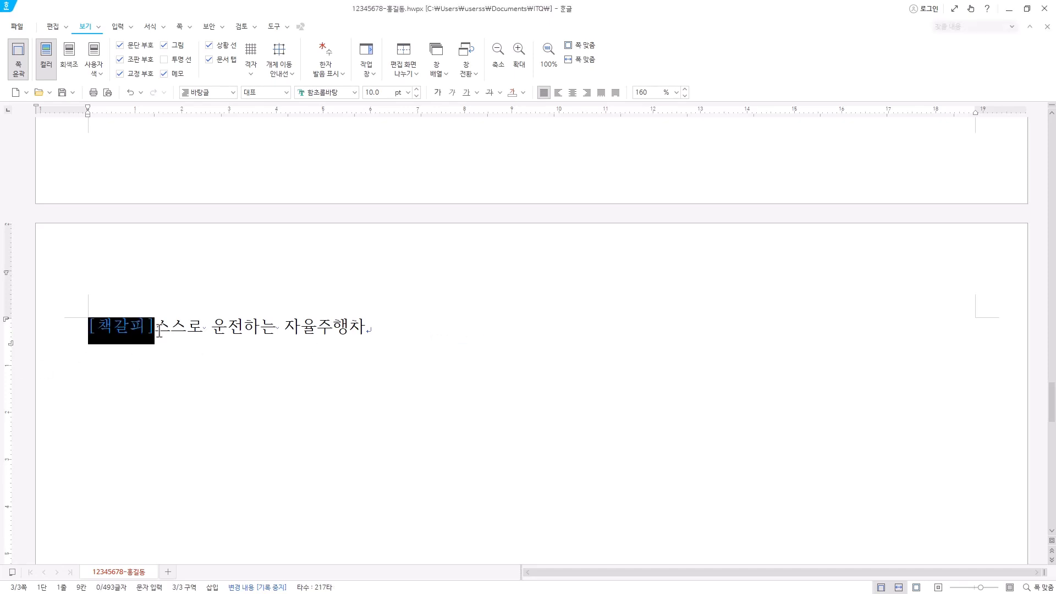
click(159, 330)
click(139, 330)
right_click(139, 330)
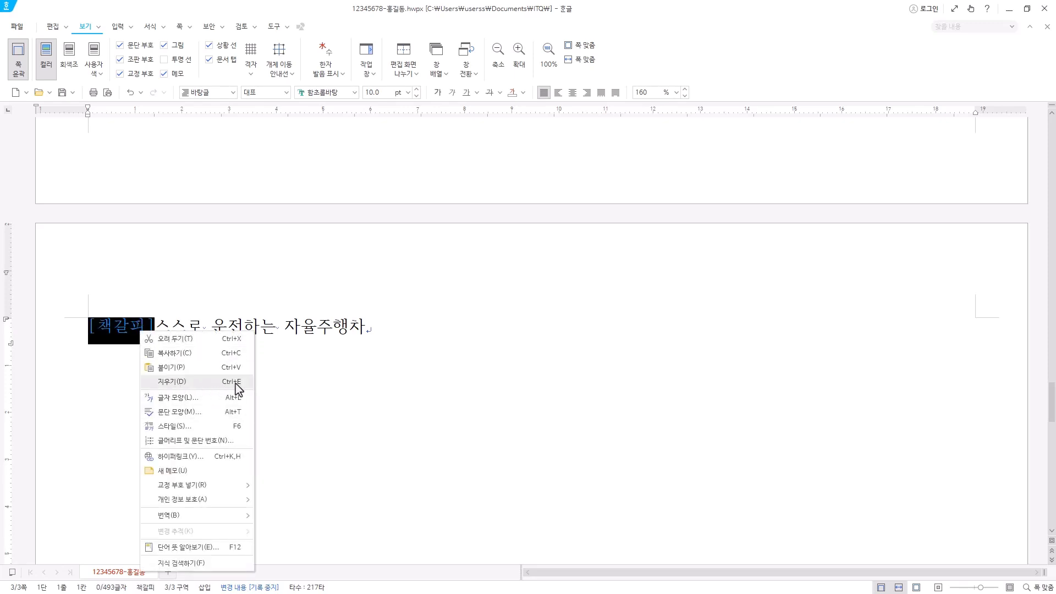
click(114, 329)
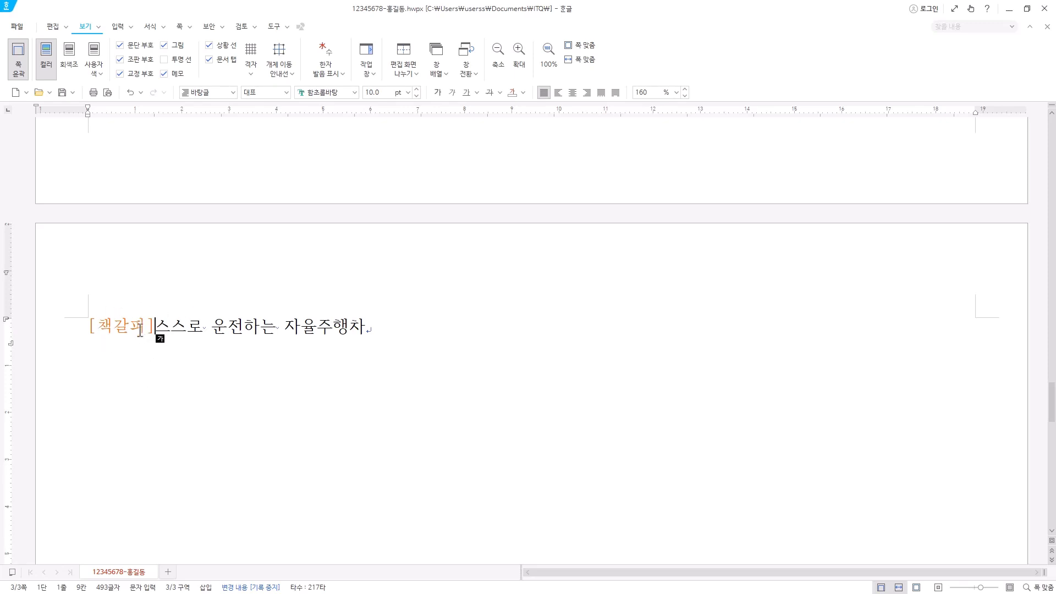
click(132, 63)
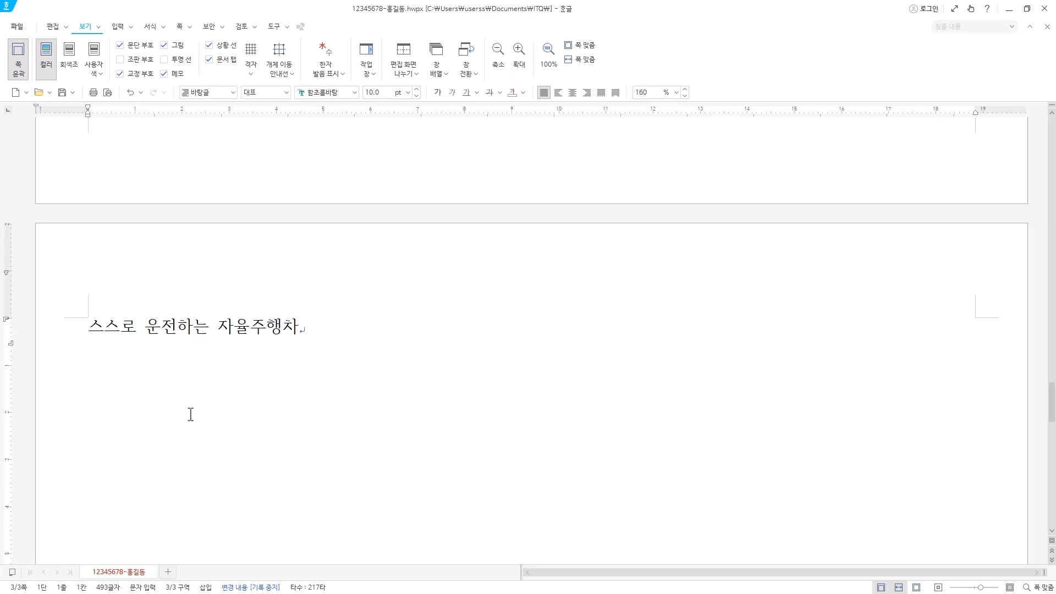
Add a hyperlink from the grayscale logo picture to the 자율주행 bookmark in the current Hangul document
scroll(193, 414, up, 15)
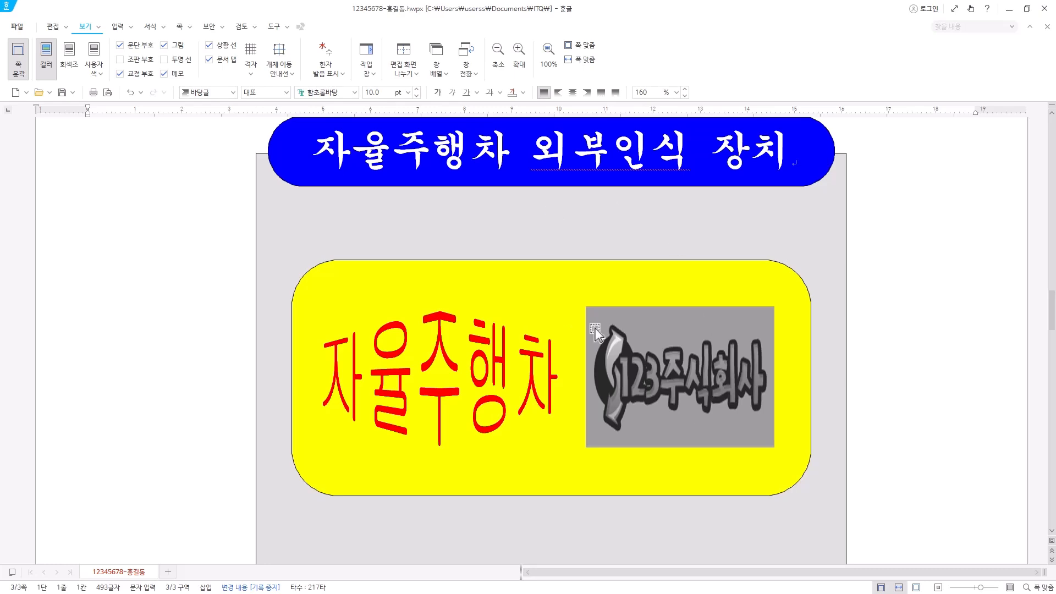
ctrl+scroll(661, 365, down, 2)
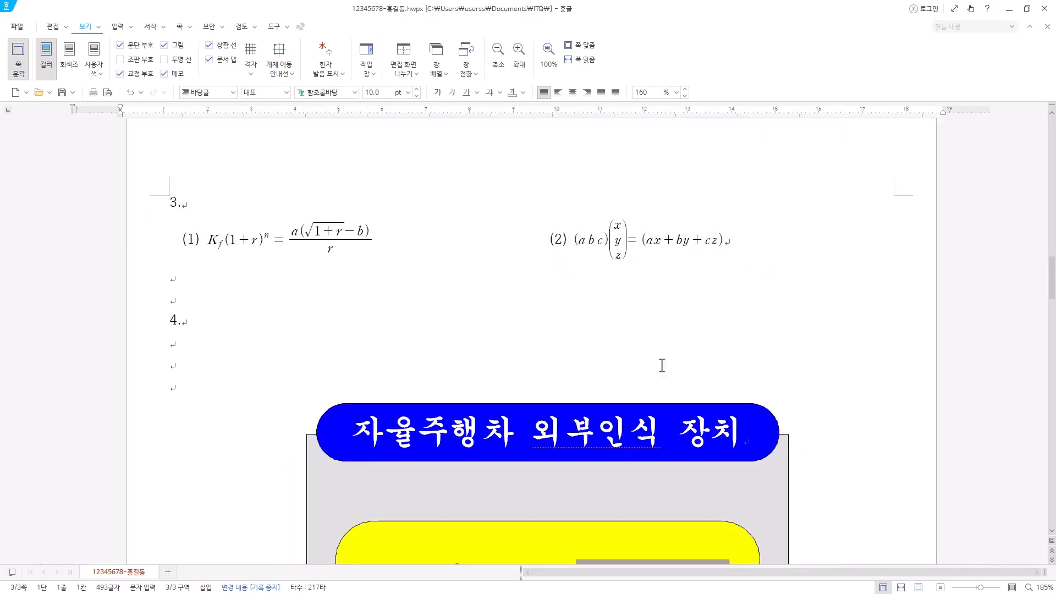
ctrl+scroll(661, 365, down, 3)
scroll(602, 248, down, 4)
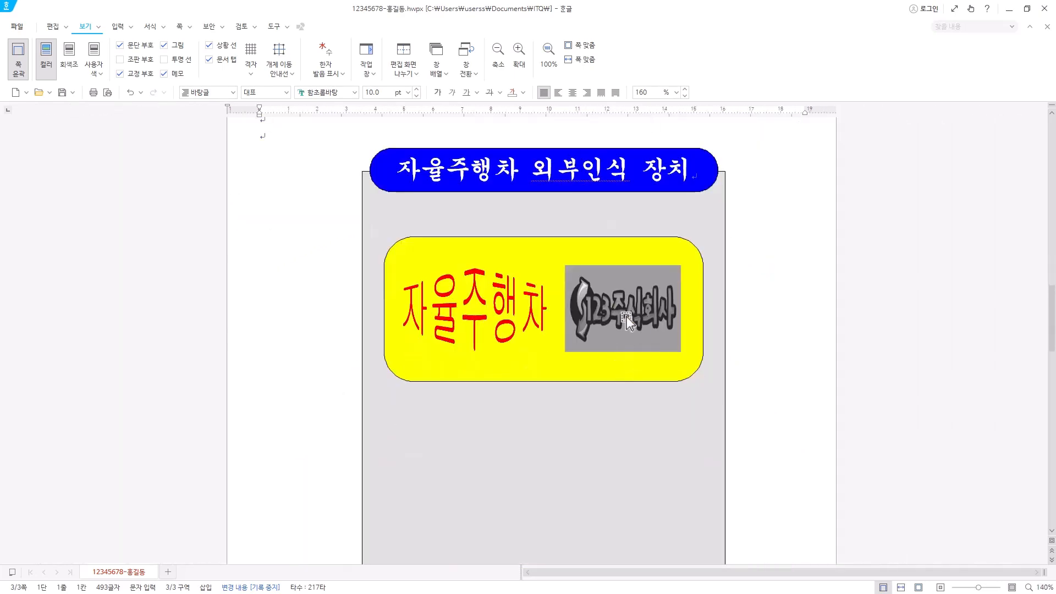
click(626, 316)
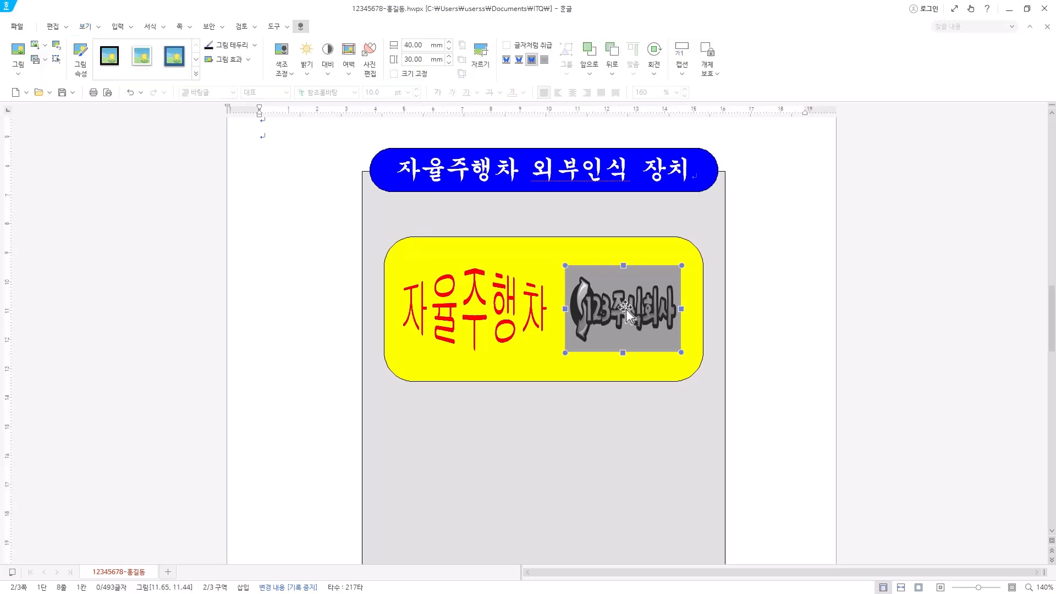
right_click(626, 309)
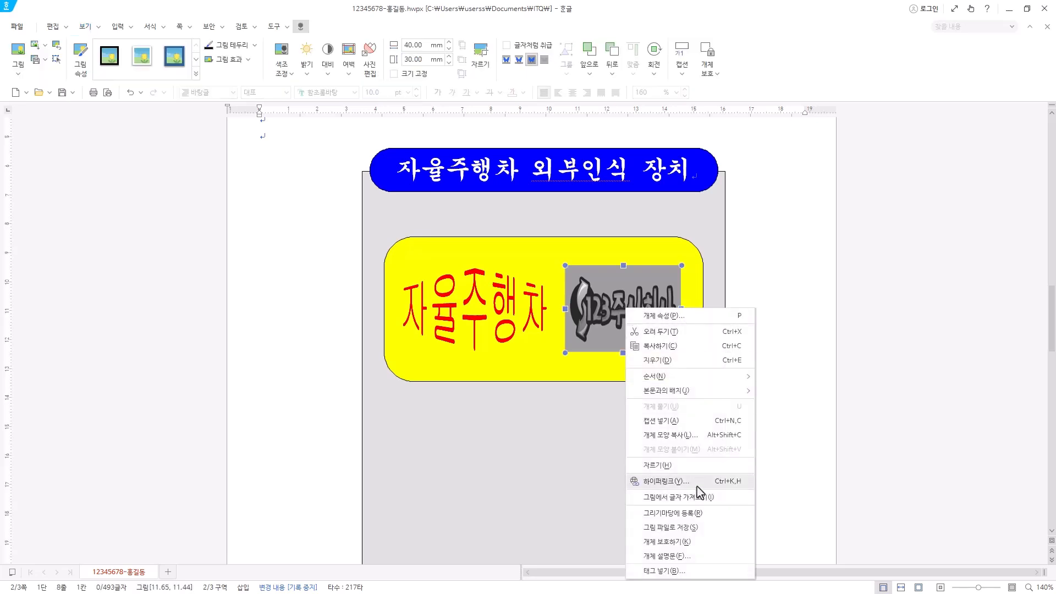
click(667, 478)
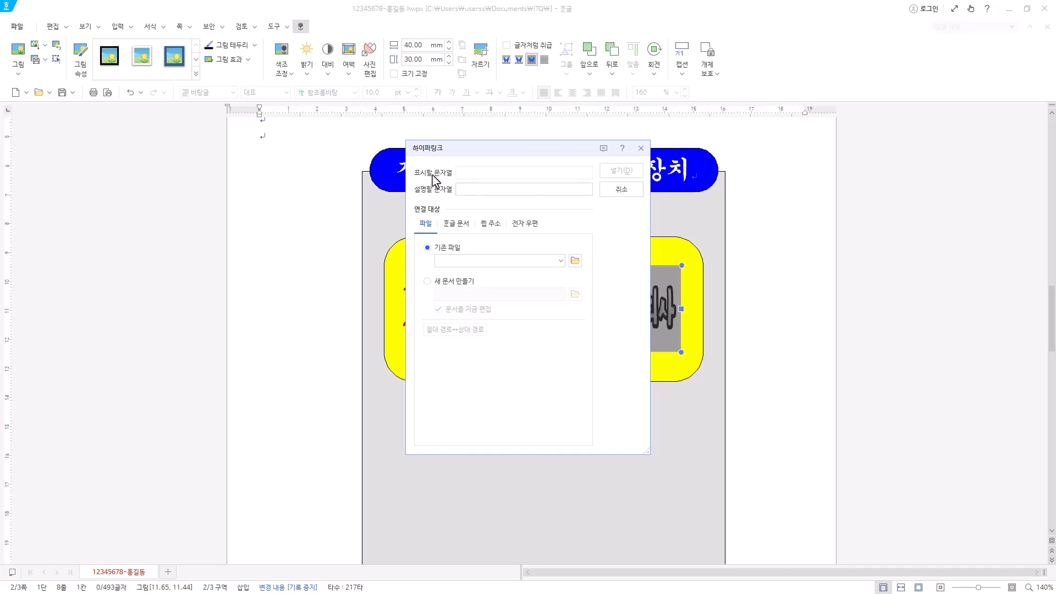
click(462, 227)
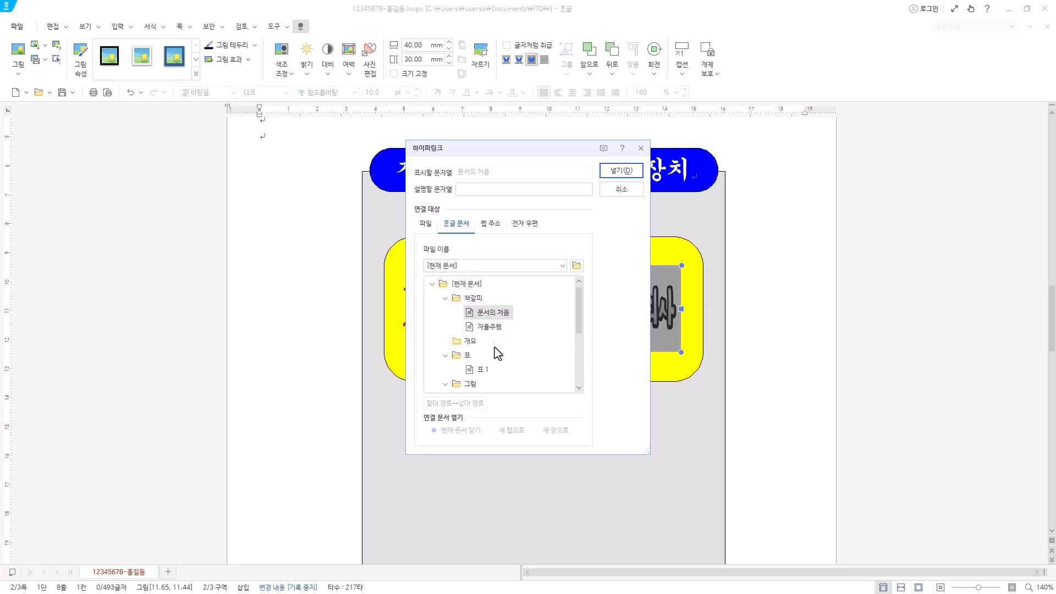
click(491, 329)
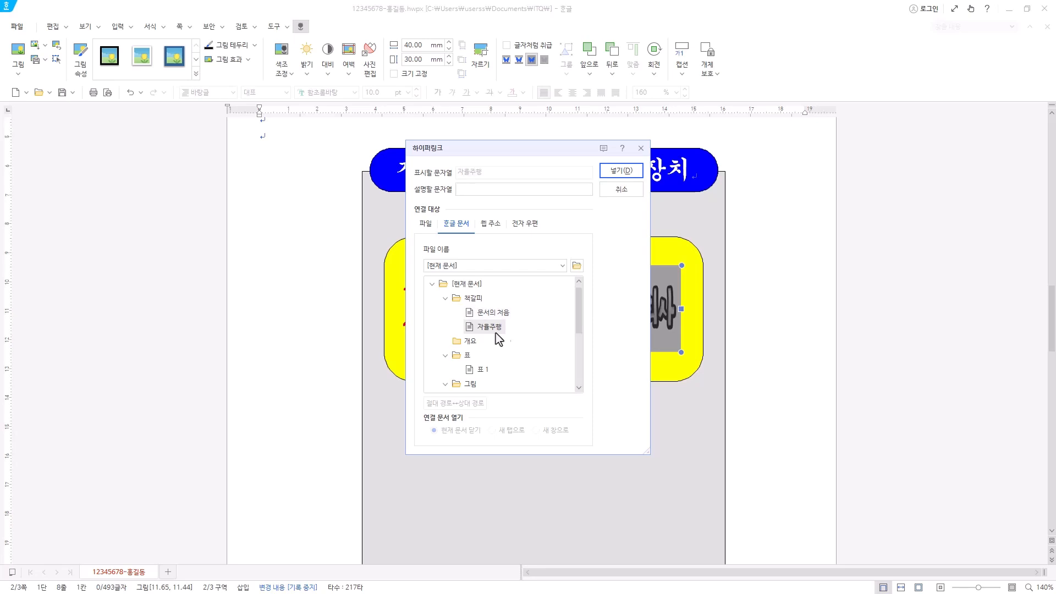
click(620, 171)
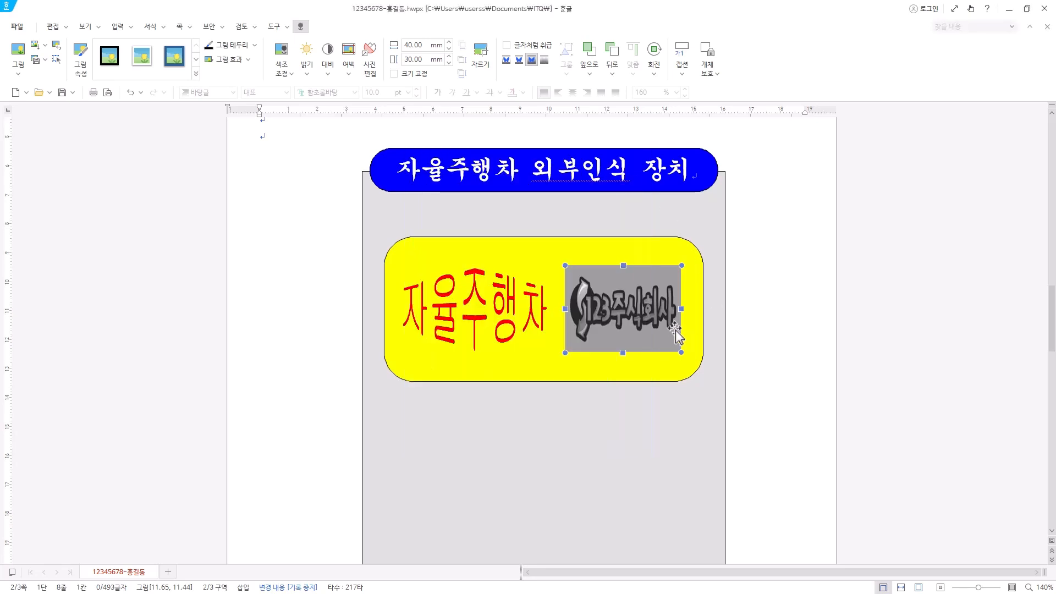
Open the logo's hyperlink to test its jump to the page 3 title, and return to the page 2 drawing
right_click(627, 301)
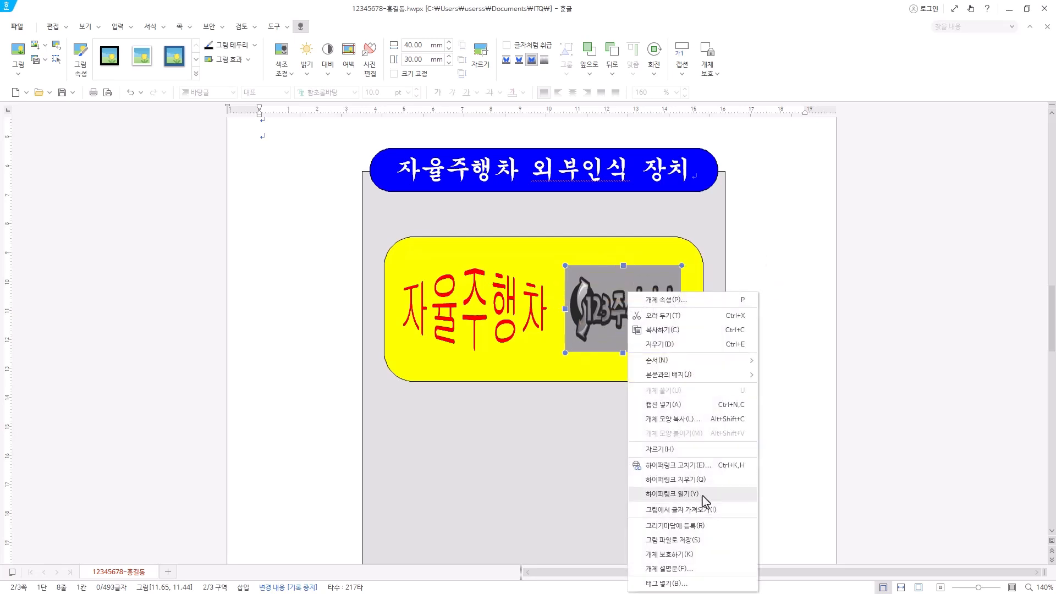
click(702, 495)
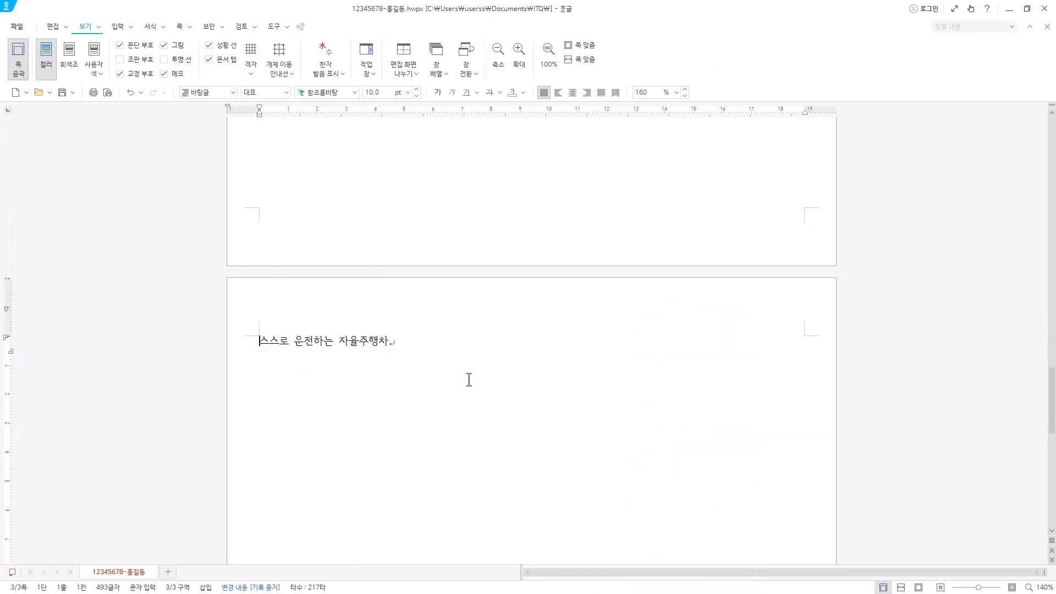
scroll(469, 380, up, 15)
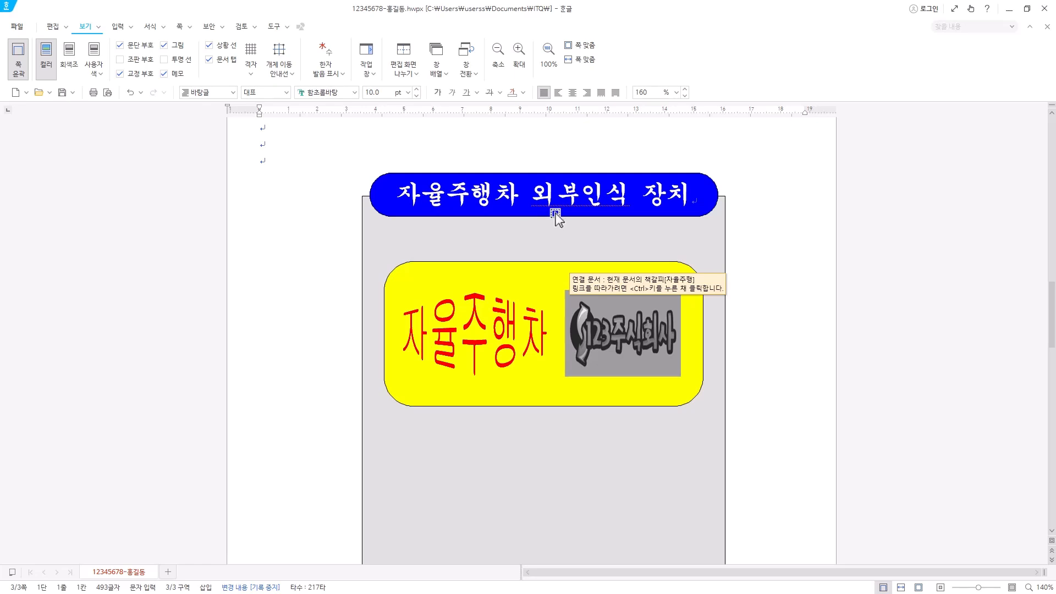
Move the yellow rounded rectangle, the 자율주행차 WordArt and the logo together up by about 7.5 mm, closer to the blue title box
click(552, 215)
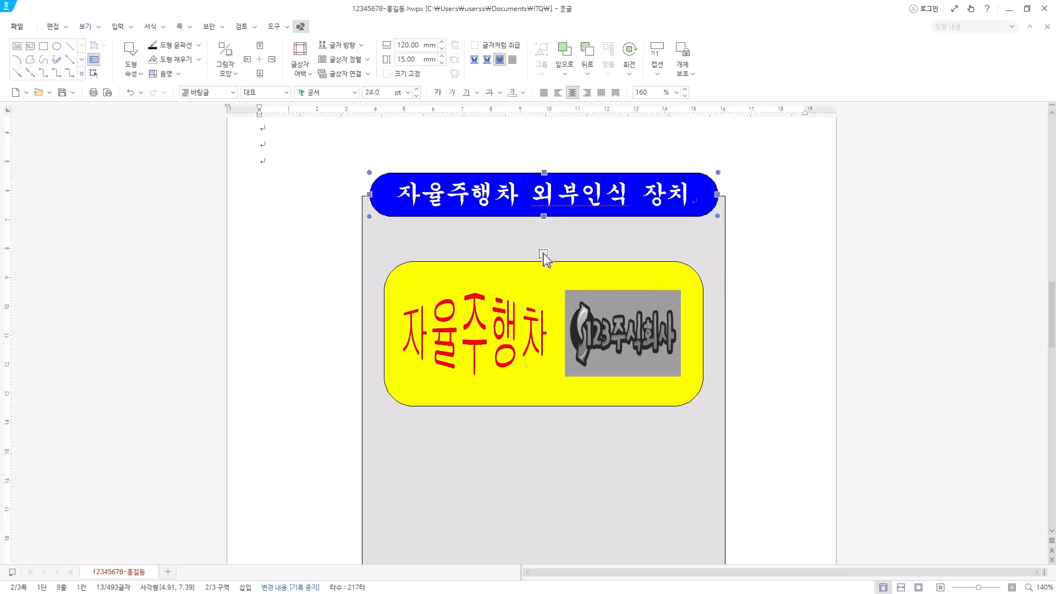
scroll(520, 338, down, 3)
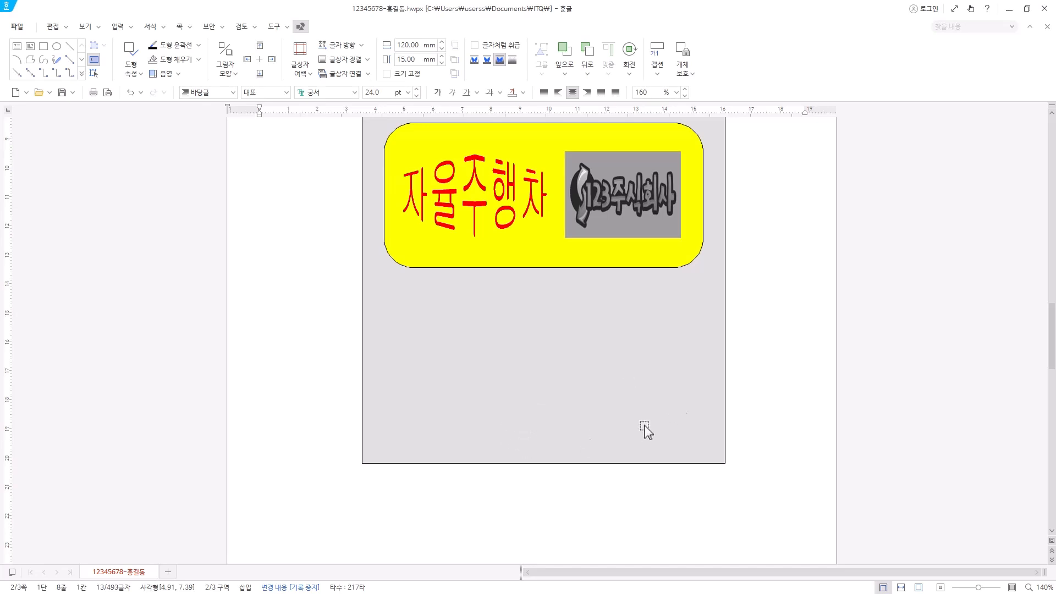
scroll(615, 427, up, 2)
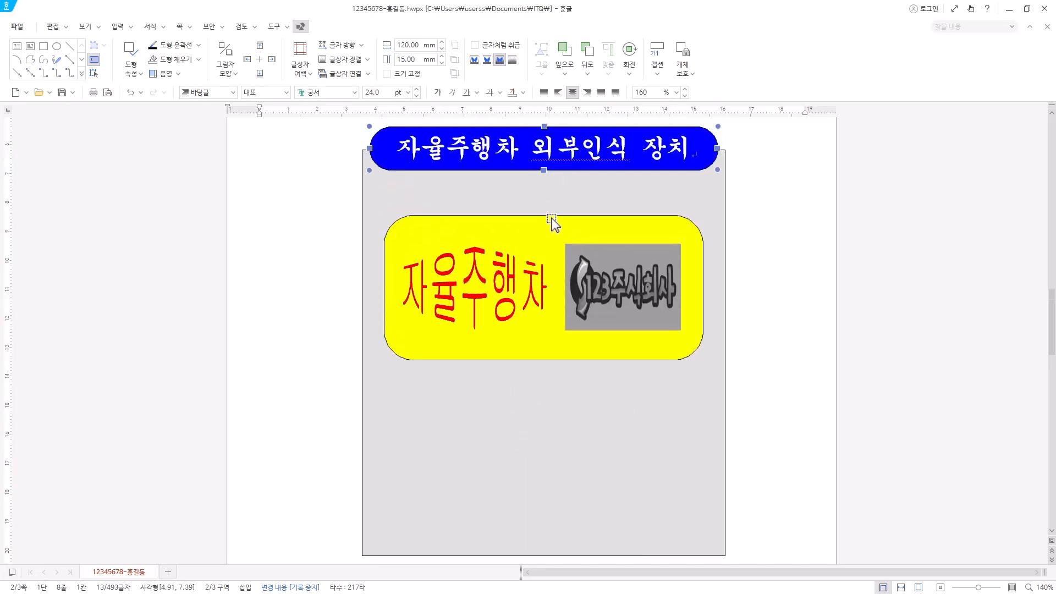
click(552, 225)
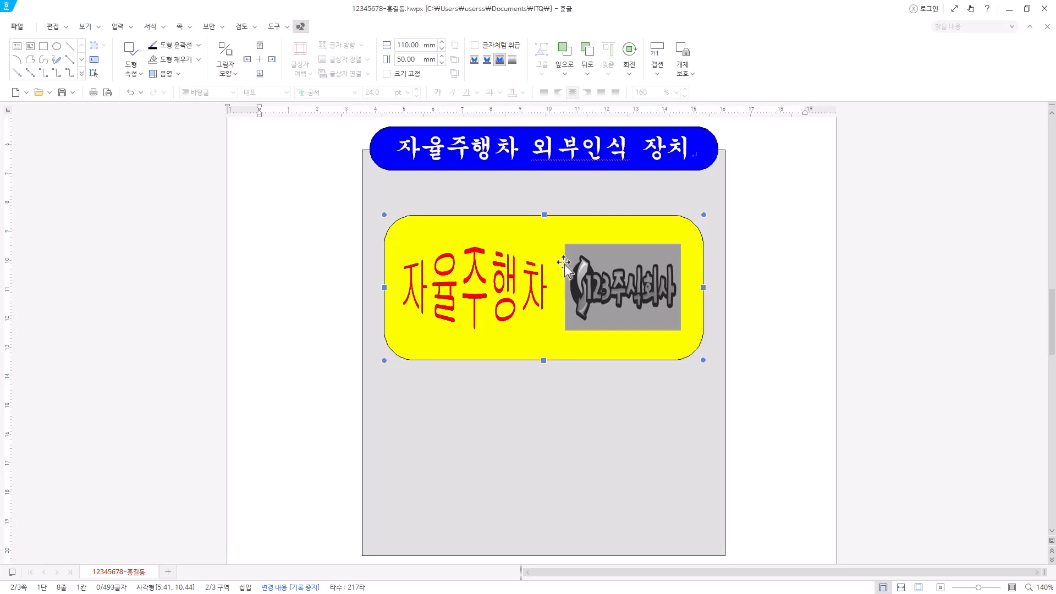
click(624, 332)
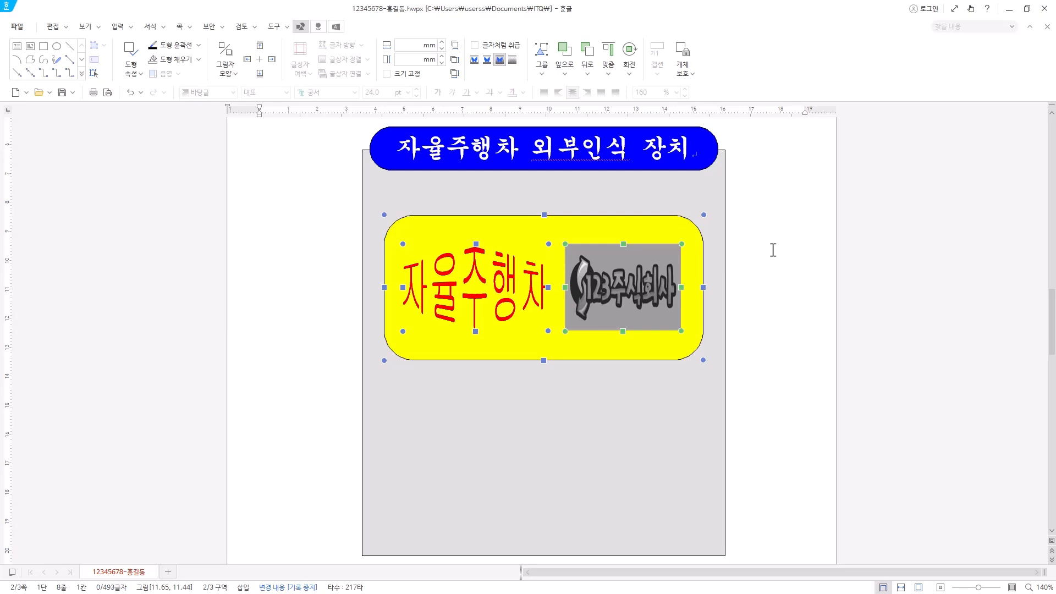
key(Up)
key(Up)
key(Up)
key(Up)
key(Up)
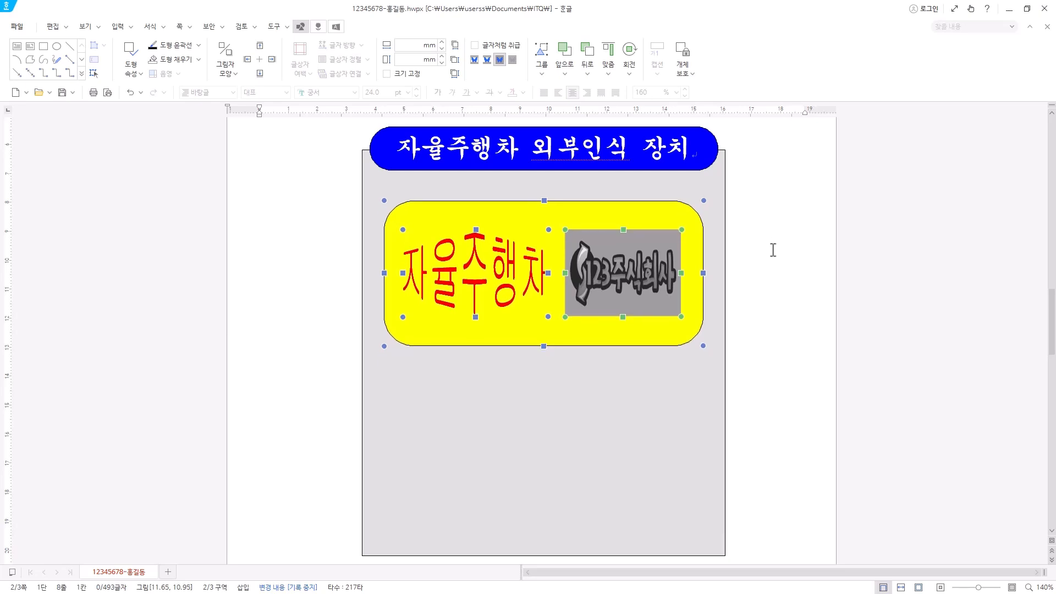
key(Up)
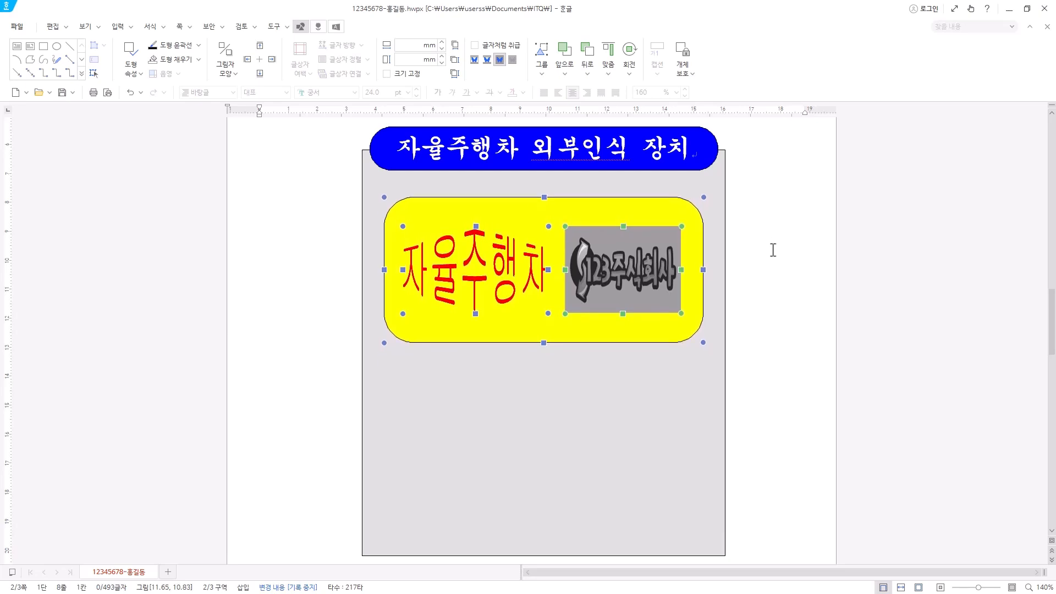
key(Up)
key(Up)
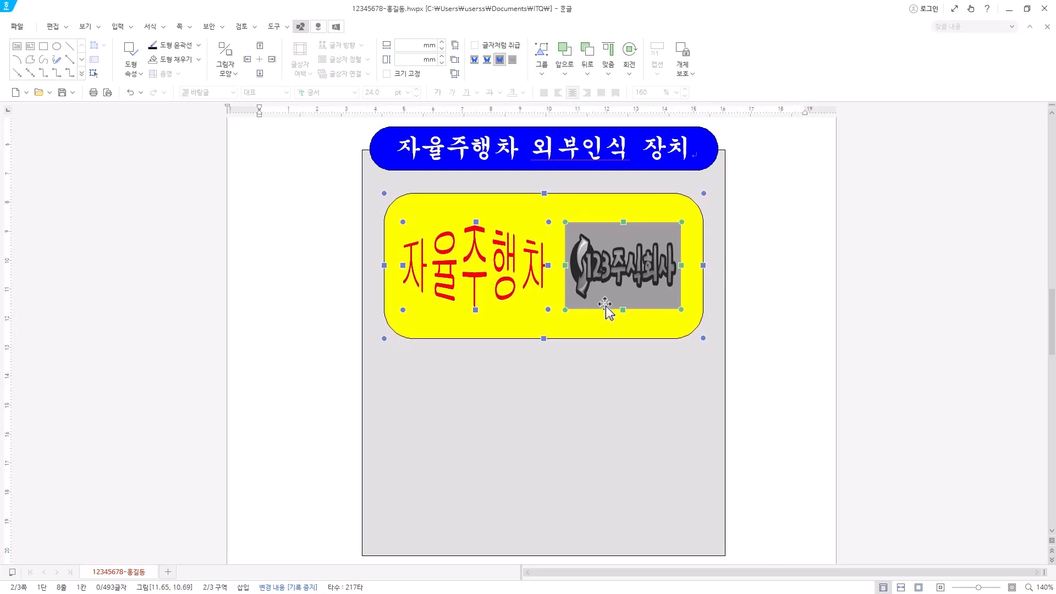
scroll(605, 305, down, 1)
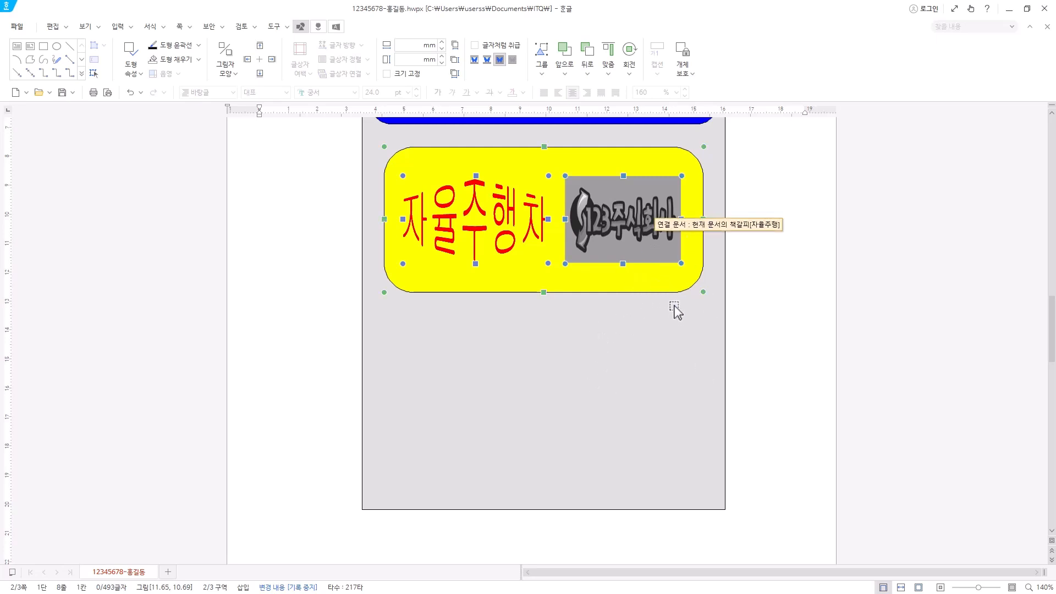
click(674, 287)
click(688, 340)
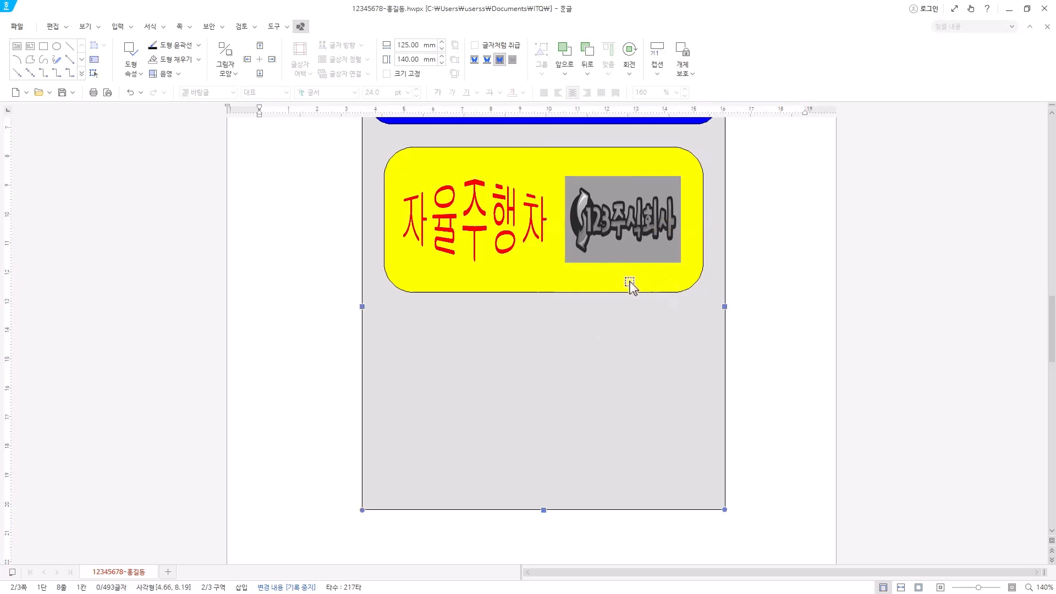
Select the logo and view its hyperlink edit, remove and open options without using any of them
click(605, 234)
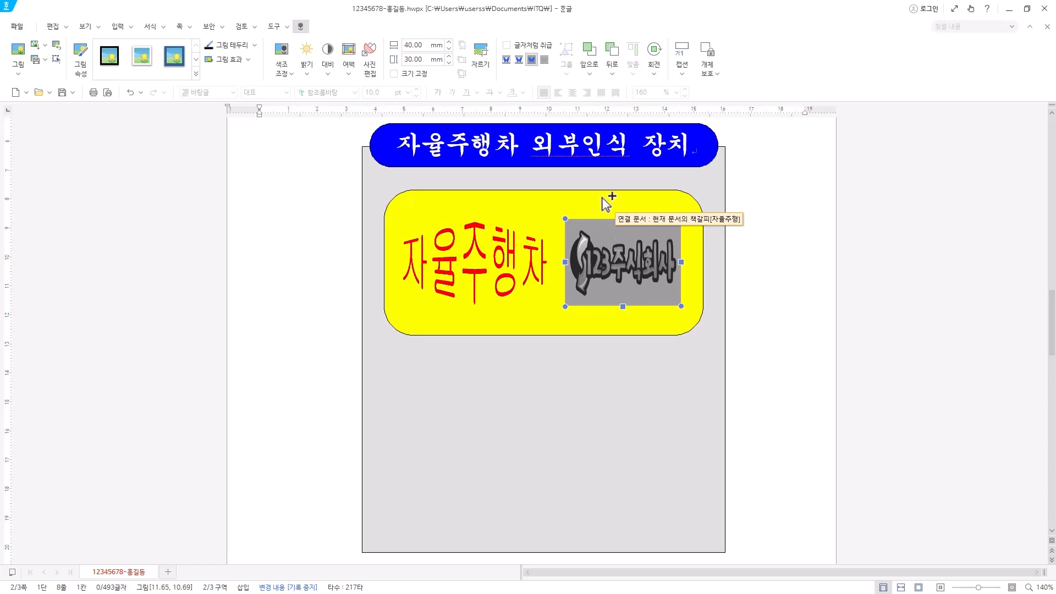
scroll(636, 191, down, 1)
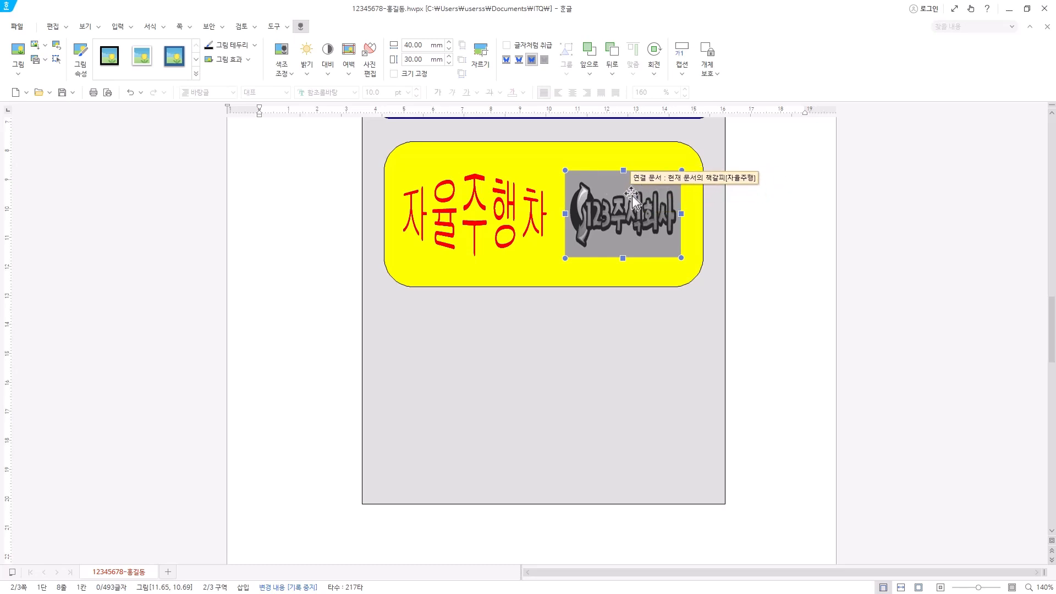
right_click(631, 194)
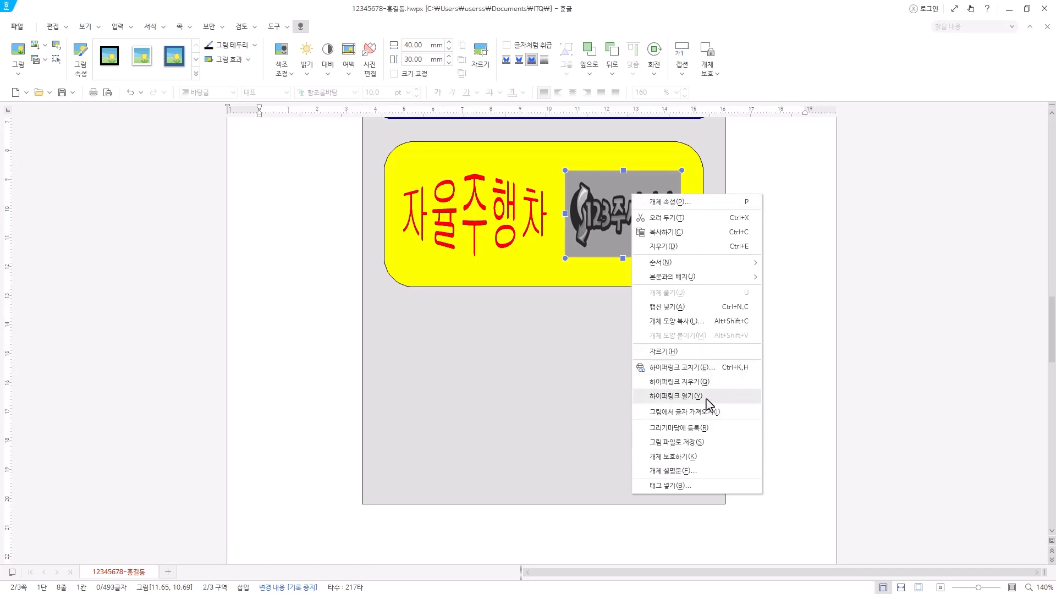
click(596, 213)
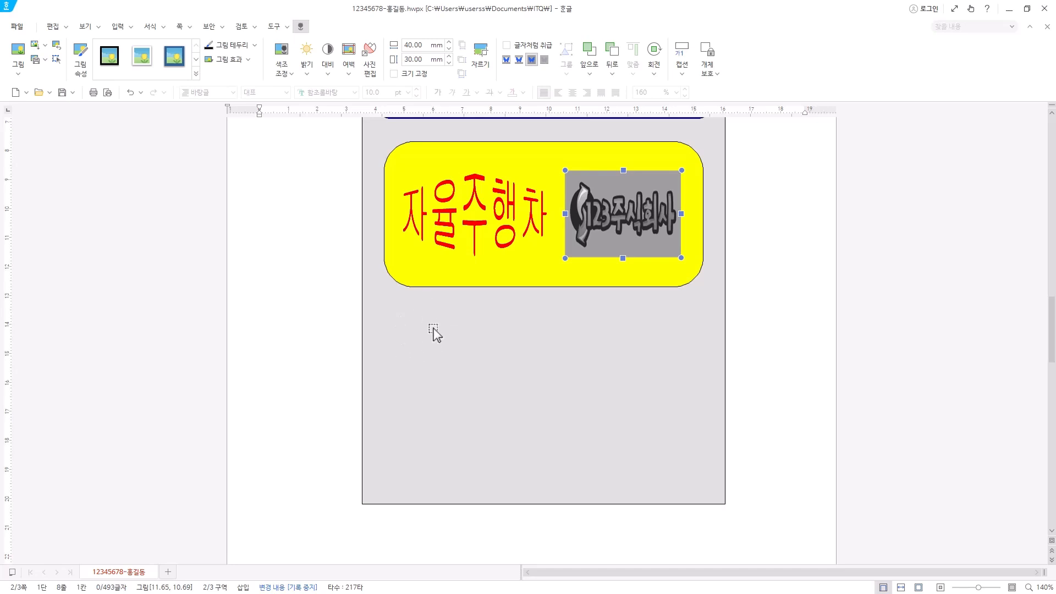
Draw a small rectangle about 12 mm wide and 8 mm high on the gray background, below the yellow shape's left end
click(117, 27)
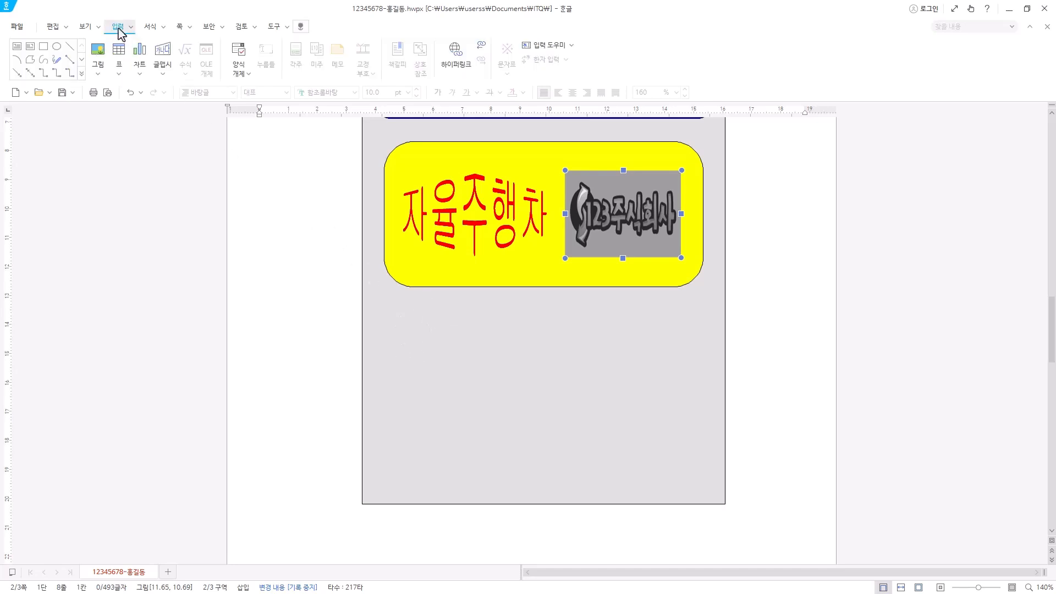
click(42, 49)
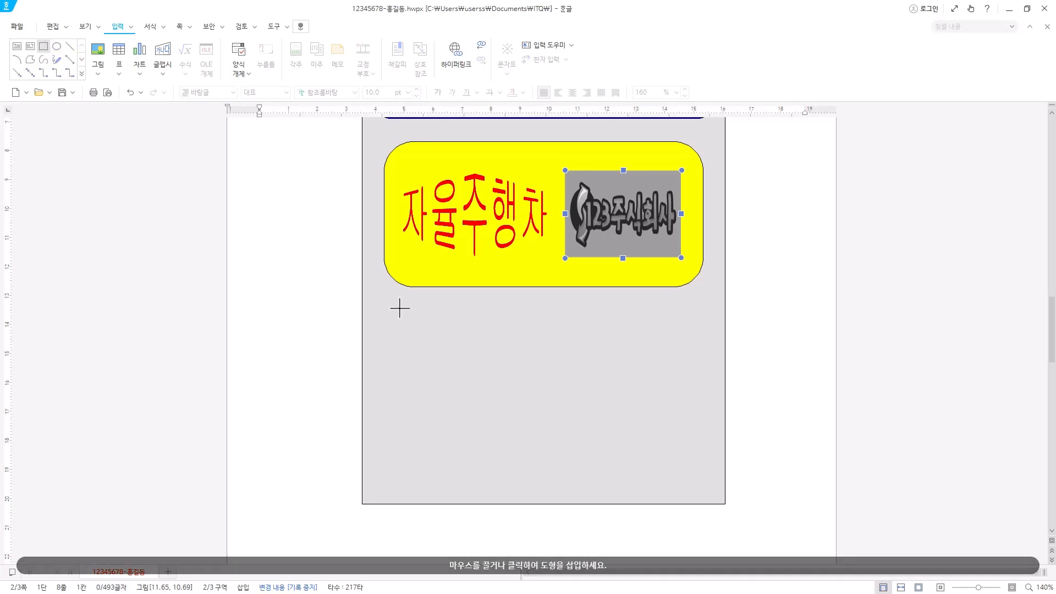
drag(399, 308, 434, 331)
Set the small rectangle's width to 12 mm and its height to 8 mm in its object properties
right_click(418, 319)
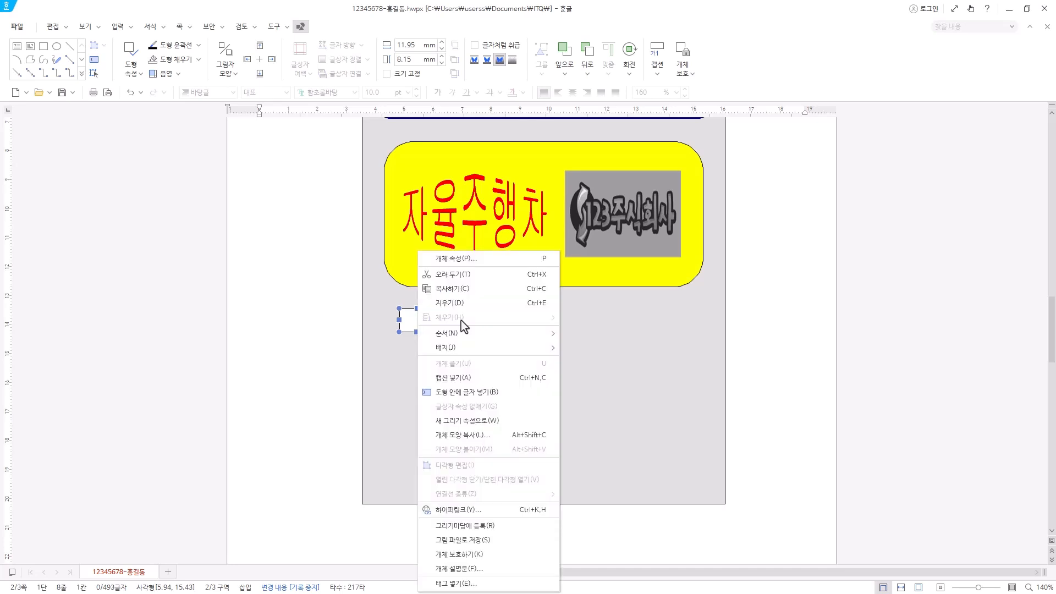
click(455, 264)
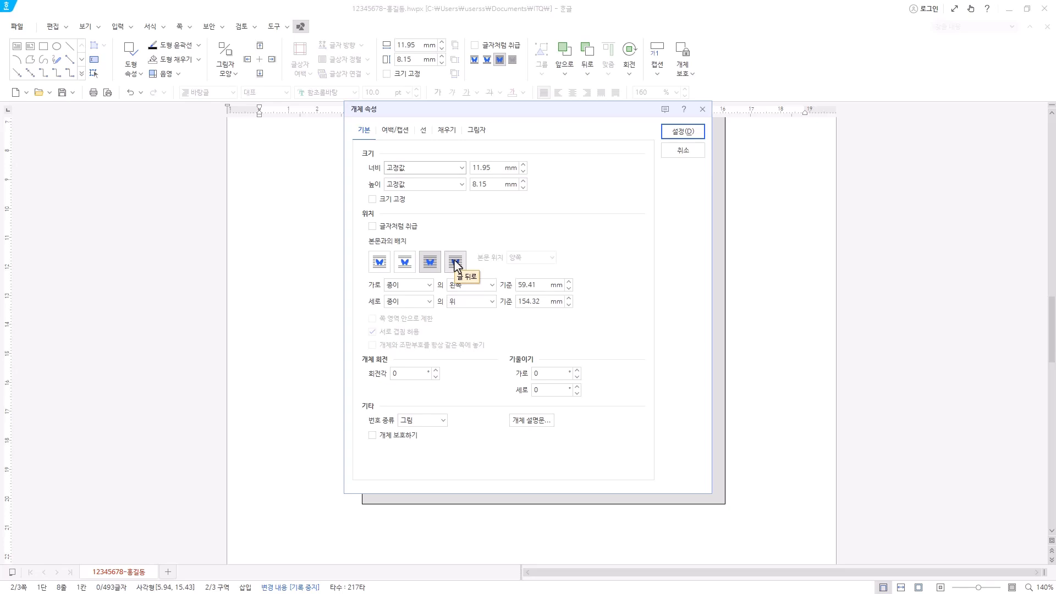
key(Tab)
key(Tab)
key(Tab)
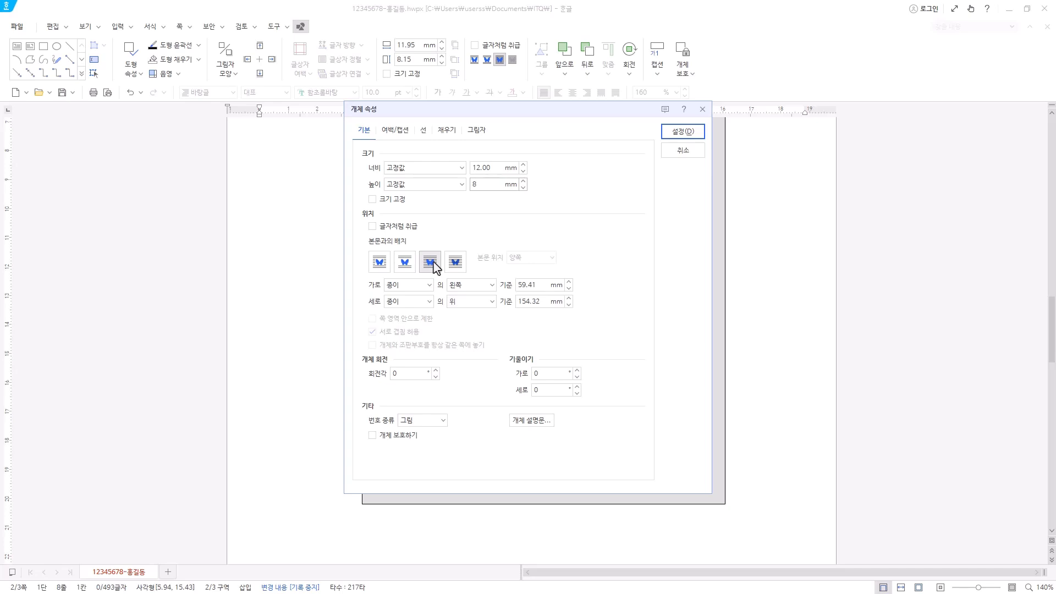
Fill the small rectangle with a dark gold face color (면 색) and apply its object properties
click(441, 134)
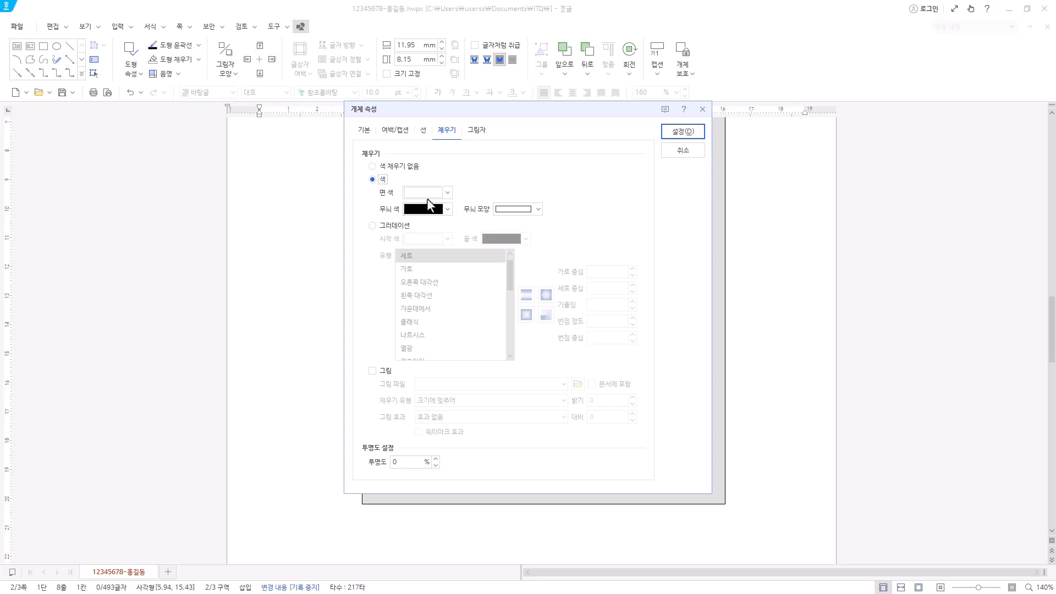
click(448, 194)
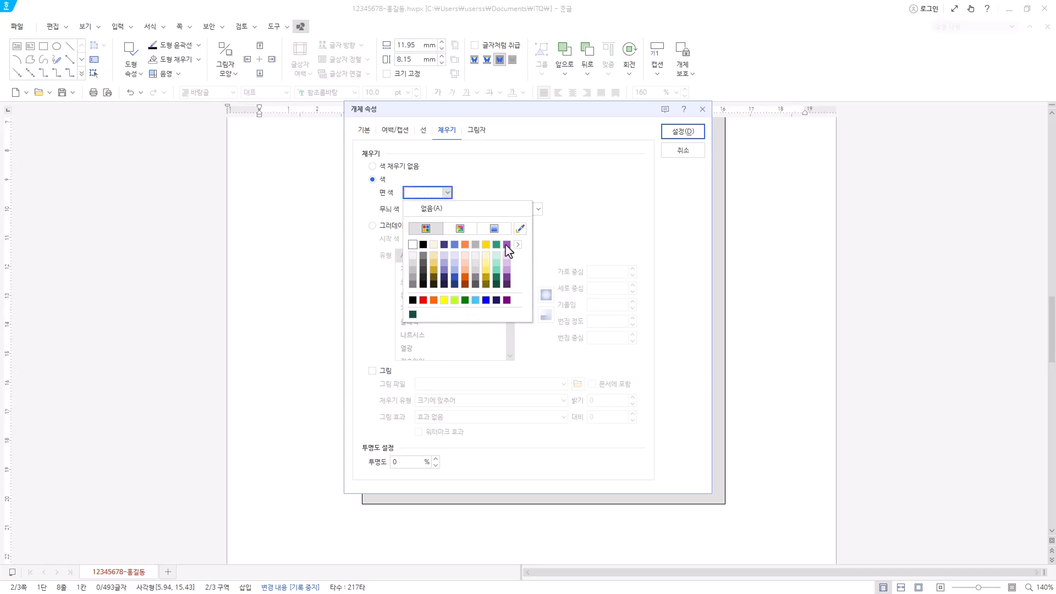
click(432, 270)
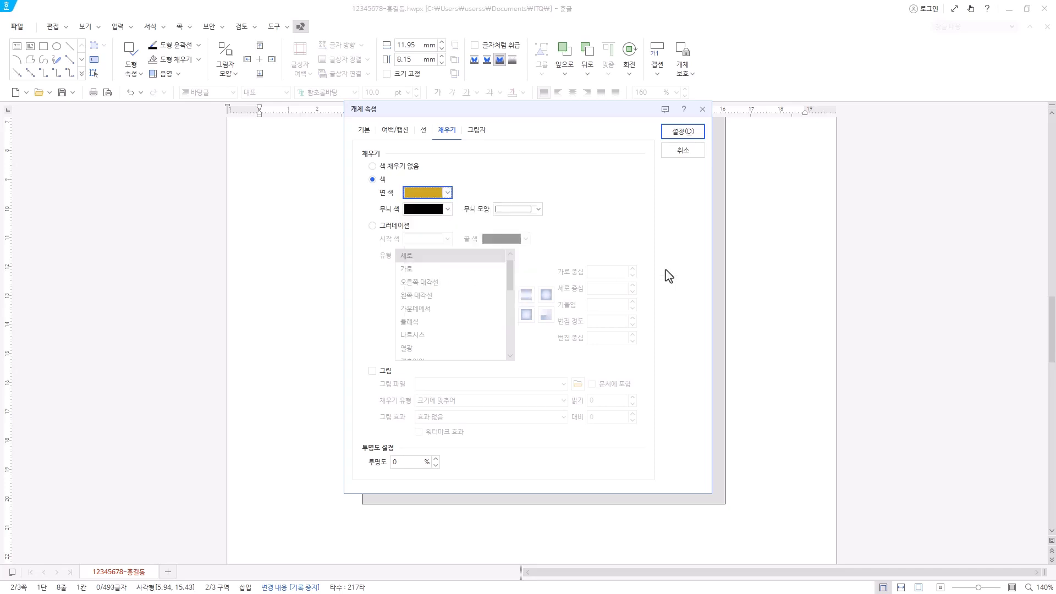
click(682, 131)
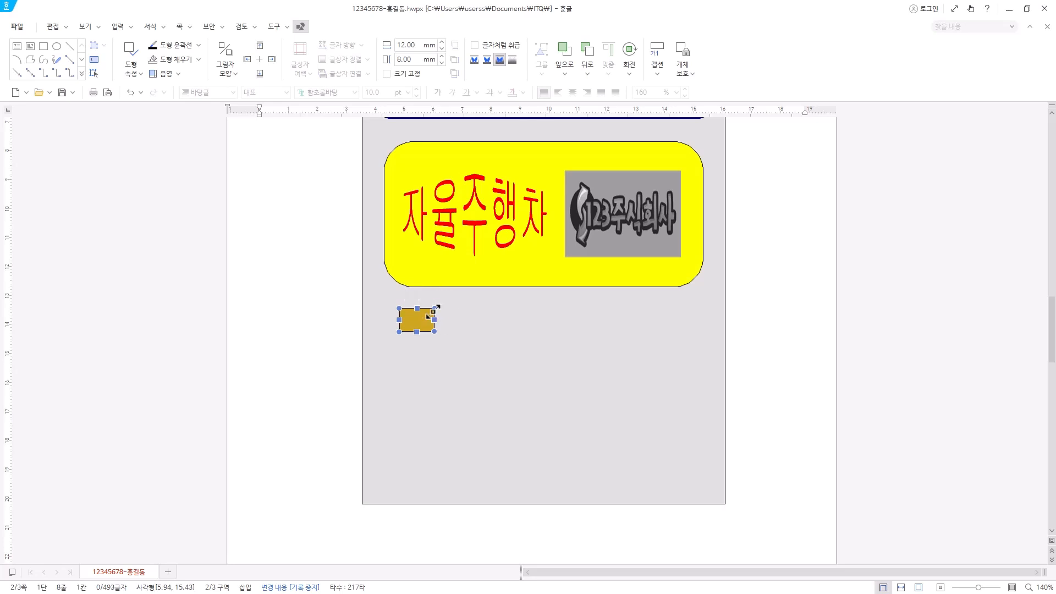
Draw a circle overlapping the small gold rectangle's upper-left corner and set its width and height to 12 mm in its object properties
click(55, 47)
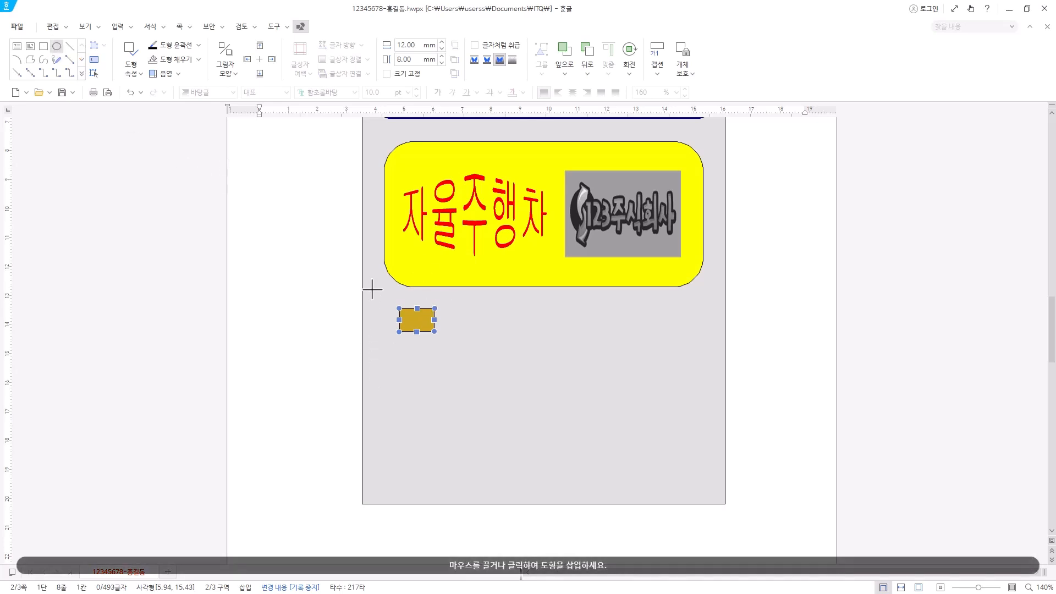
drag(372, 288, 405, 324)
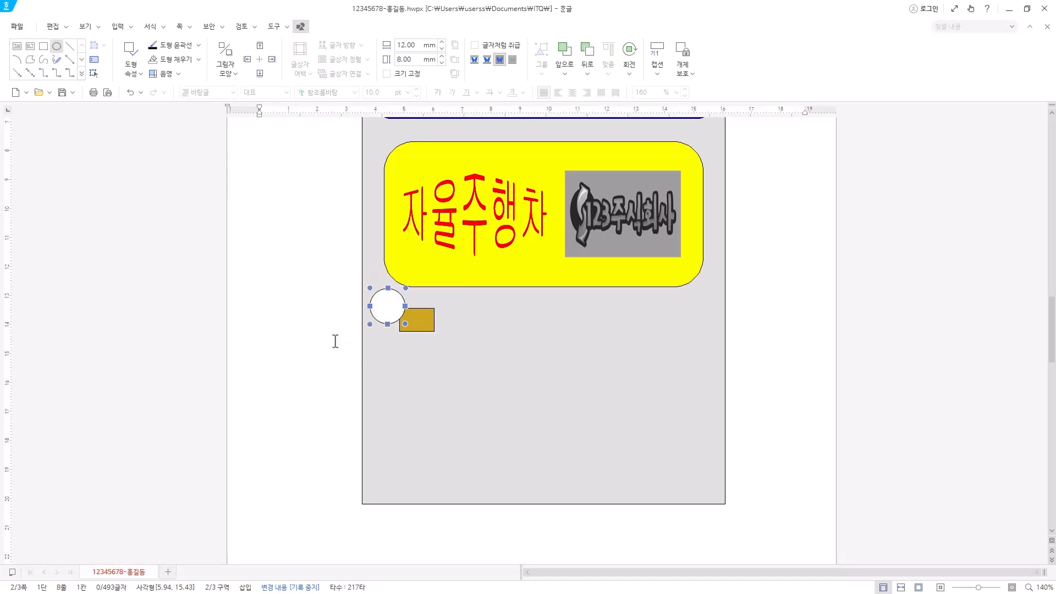
right_click(382, 306)
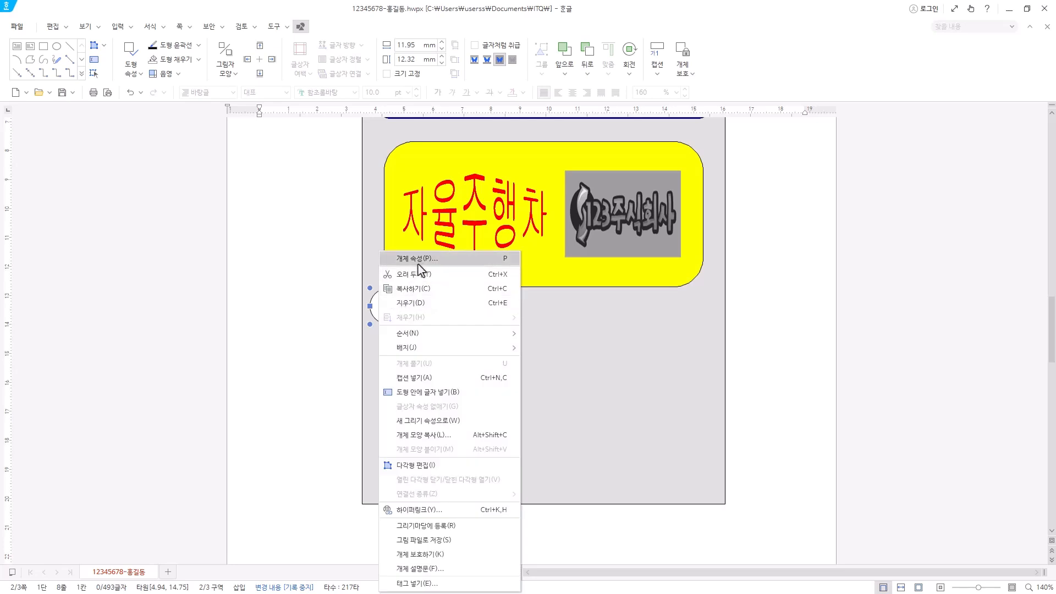
click(418, 265)
click(364, 133)
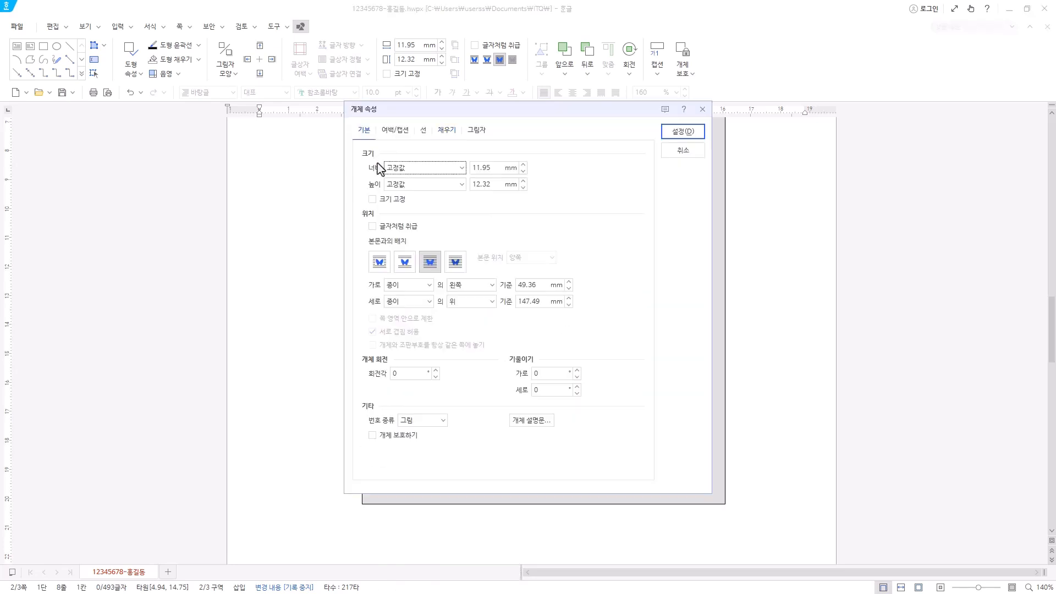
text(12)
key(Tab)
key(Tab)
text(1)
Fill the circle with a white face color (면 색) and apply its object properties
click(450, 133)
click(446, 192)
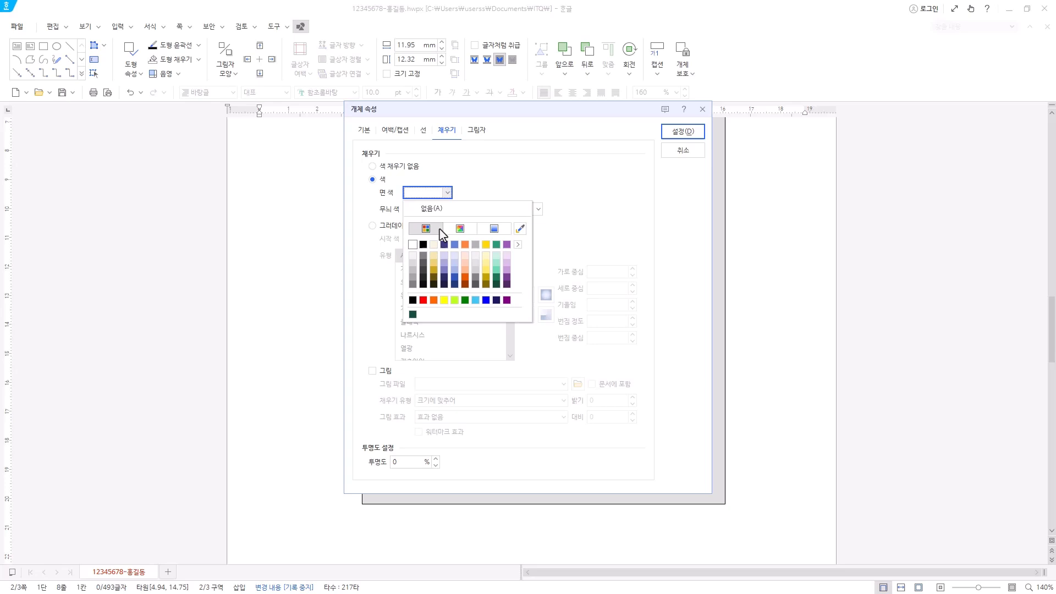
click(413, 245)
click(686, 132)
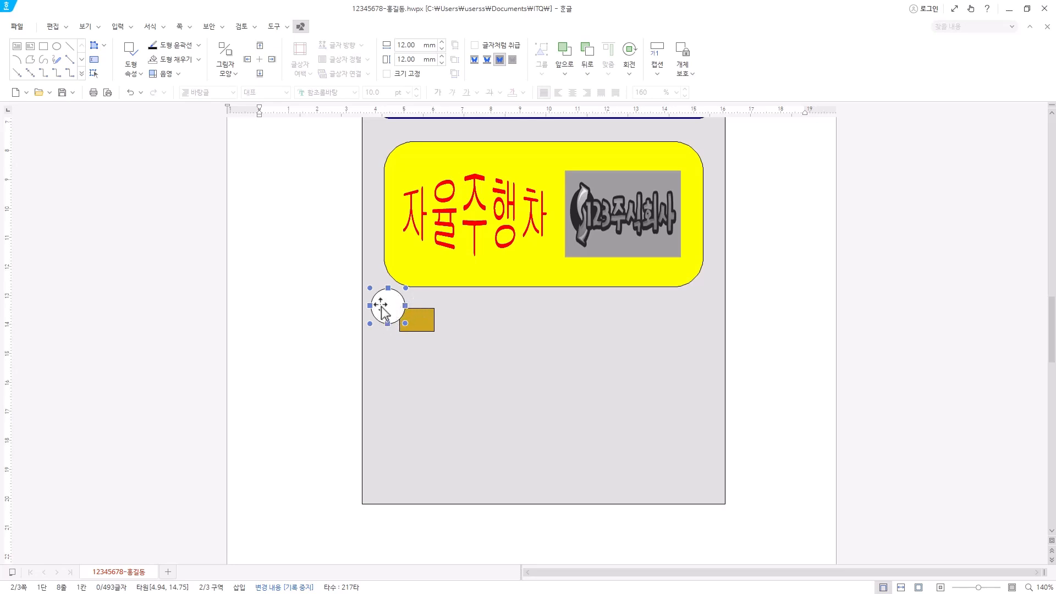
Make the circle hold text and enter the number 1 inside it
right_click(384, 312)
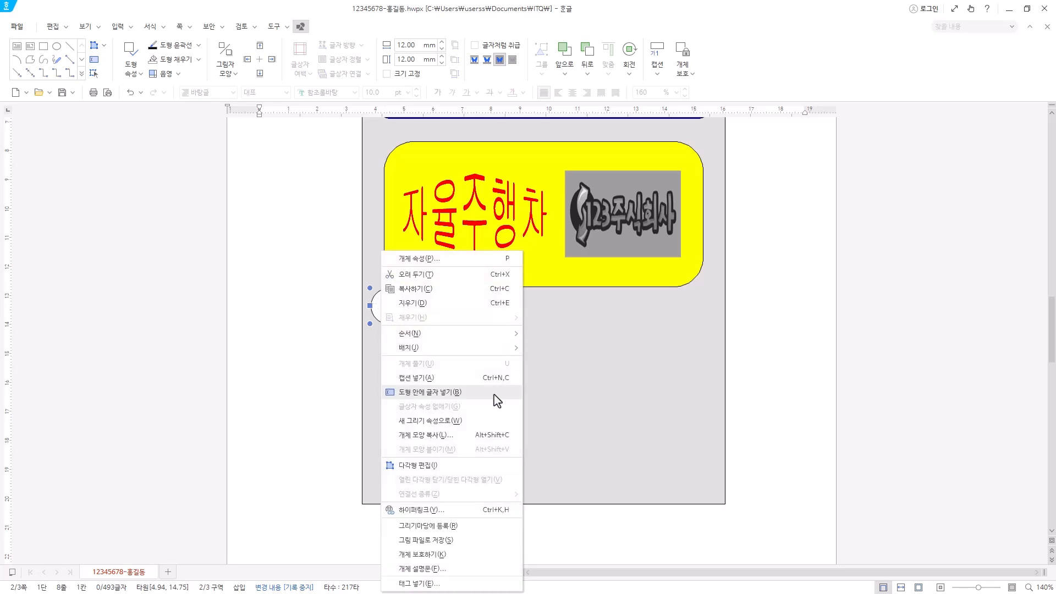
click(455, 392)
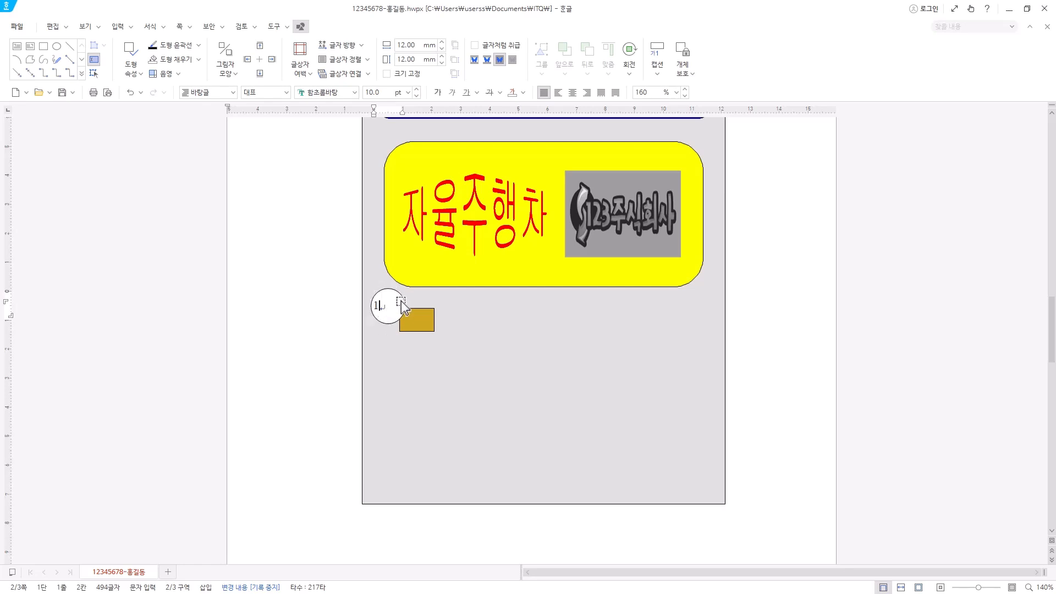
click(391, 306)
Format the circle's number in the 돋움 font at 20 pt, centered
click(404, 302)
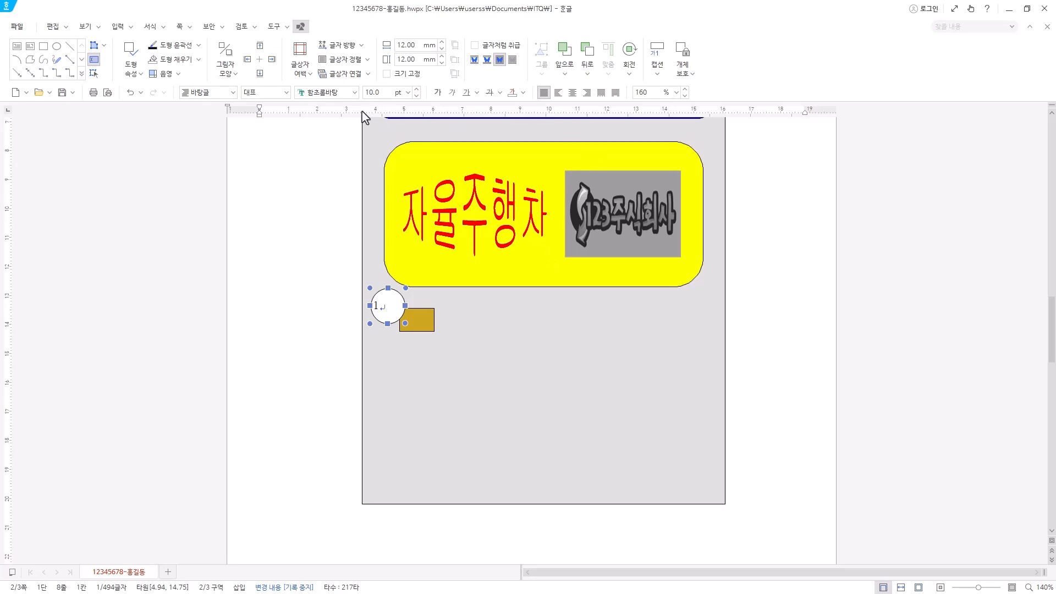
click(342, 93)
text(돋우)
key(Return)
click(408, 92)
key(Return)
click(572, 94)
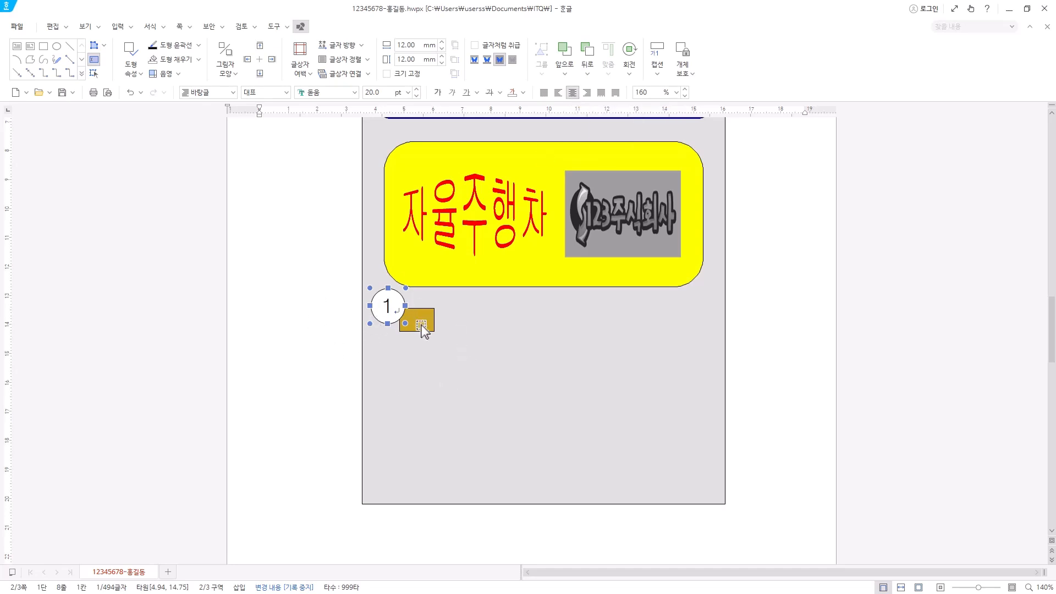
Move the gold rectangle and the numbered circle so the circle sits centered over the rectangle's upper edge
click(422, 323)
mouse_move(427, 324)
mouse_down()
mouse_move(411, 327)
mouse_move(403, 306)
mouse_move(413, 308)
mouse_move(411, 341)
mouse_move(396, 307)
mouse_move(412, 330)
mouse_up()
click(394, 308)
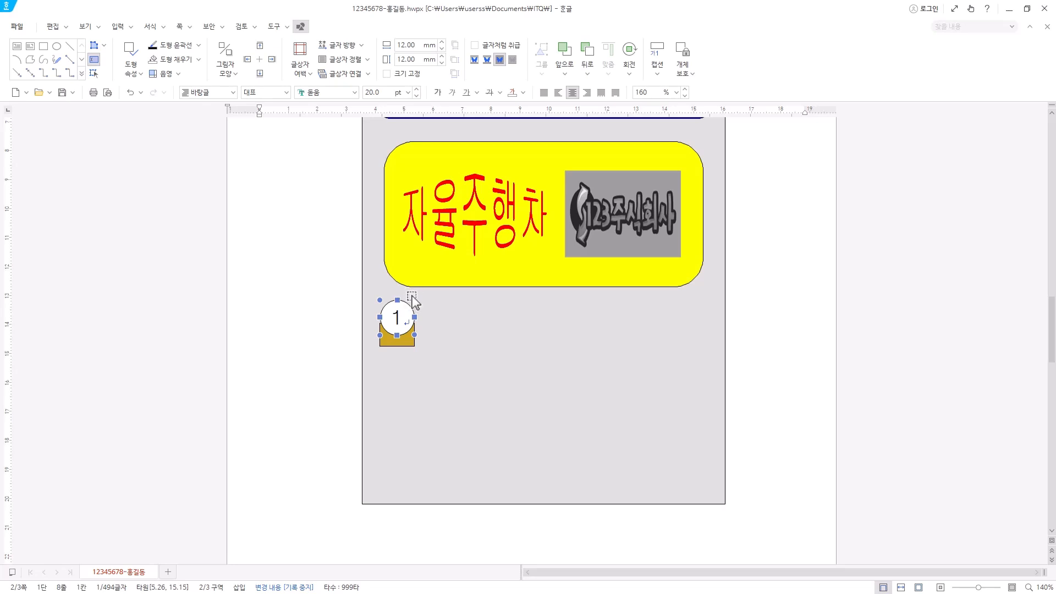
Select the numbered circle and the gold rectangle together and nudge both slightly down from the yellow shape
click(412, 280)
click(412, 318)
shift+click(410, 346)
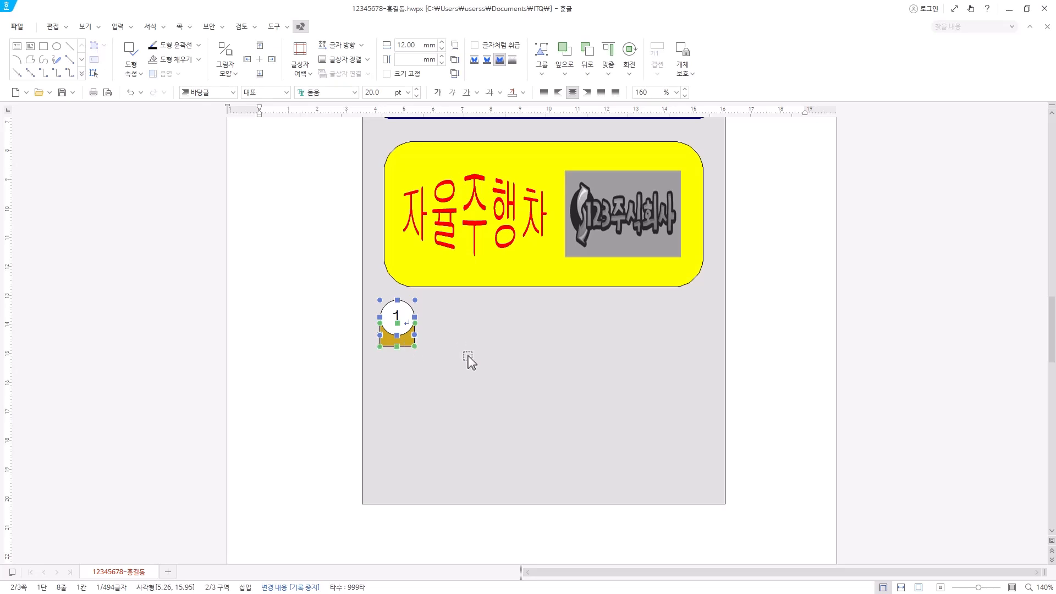
key(Down)
key(Down)
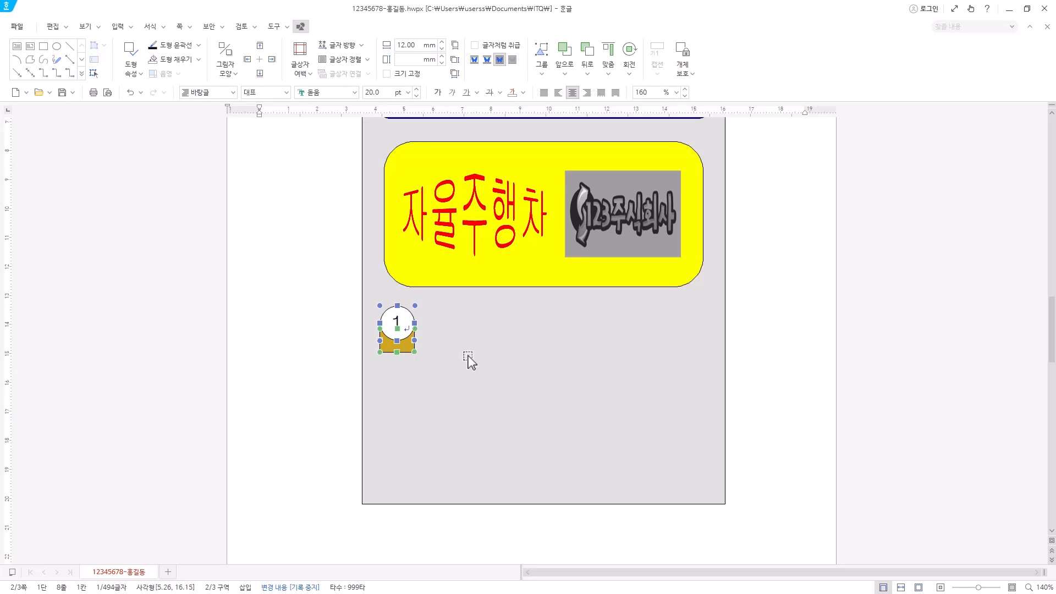
key(alt+Up)
Nudge the blue title shape 자율주행차 외부인식 장치 slightly upward over the gray background's upper edge
scroll(481, 381, up, 3)
click(391, 209)
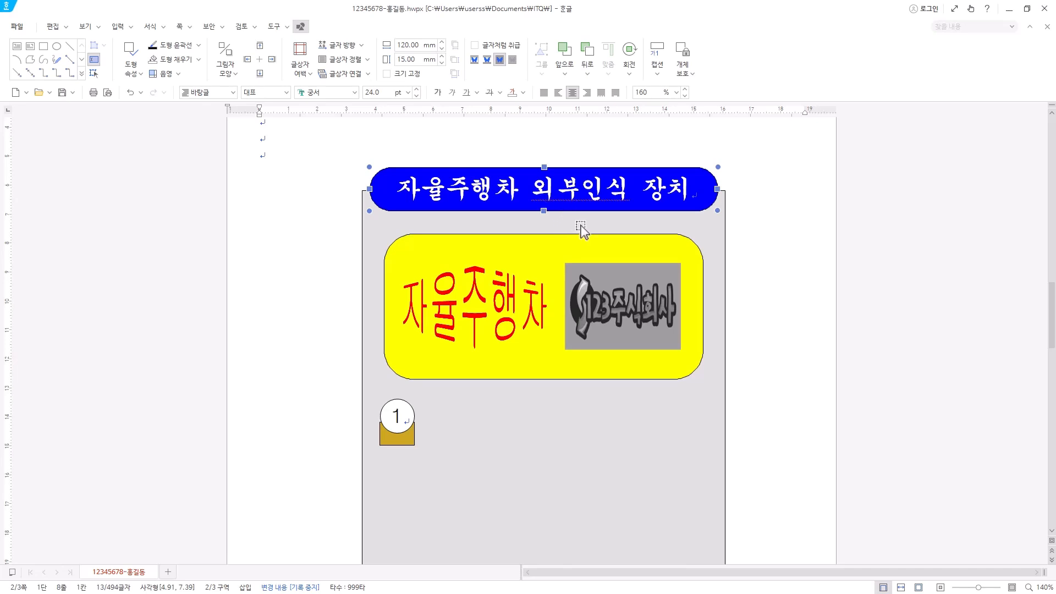
key(Up)
key(Up)
key(Up)
key(Up)
key(Up)
key(Up)
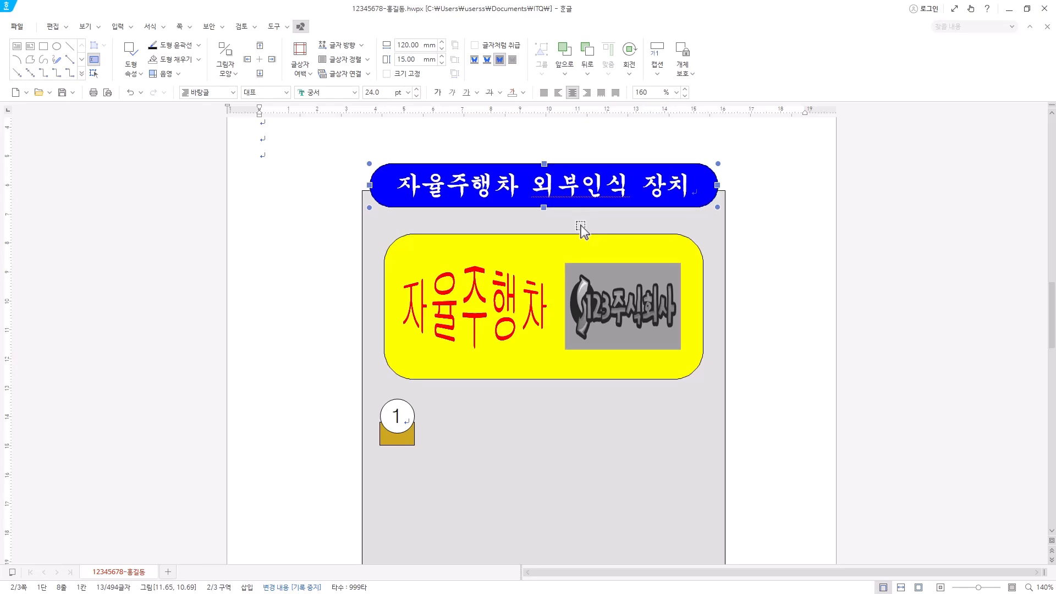
Draw a text box about 97 mm wide and 16 mm high beside the numbered circle and enter "라이다 : 주변 환경 360도 인식"
scroll(505, 254, down, 3)
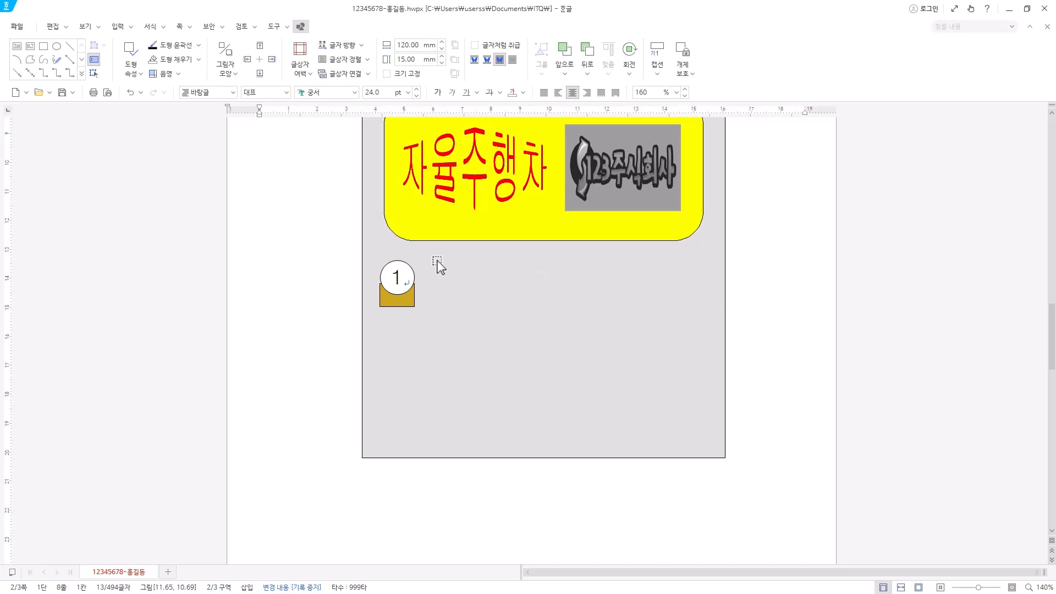
click(16, 49)
drag(425, 263, 707, 308)
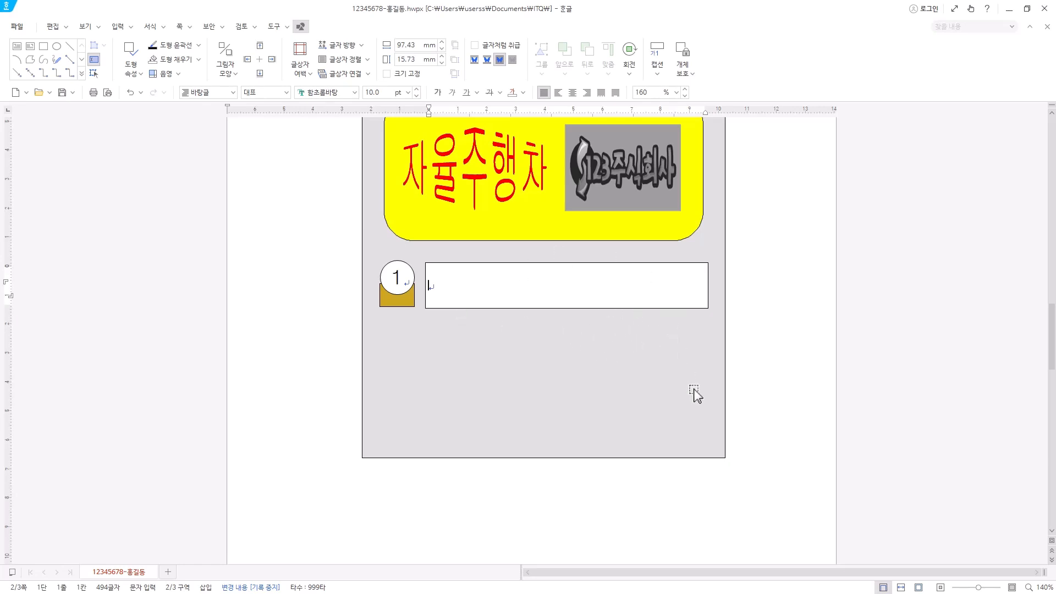
text(라이다 : 주변 환경 360도 인식)
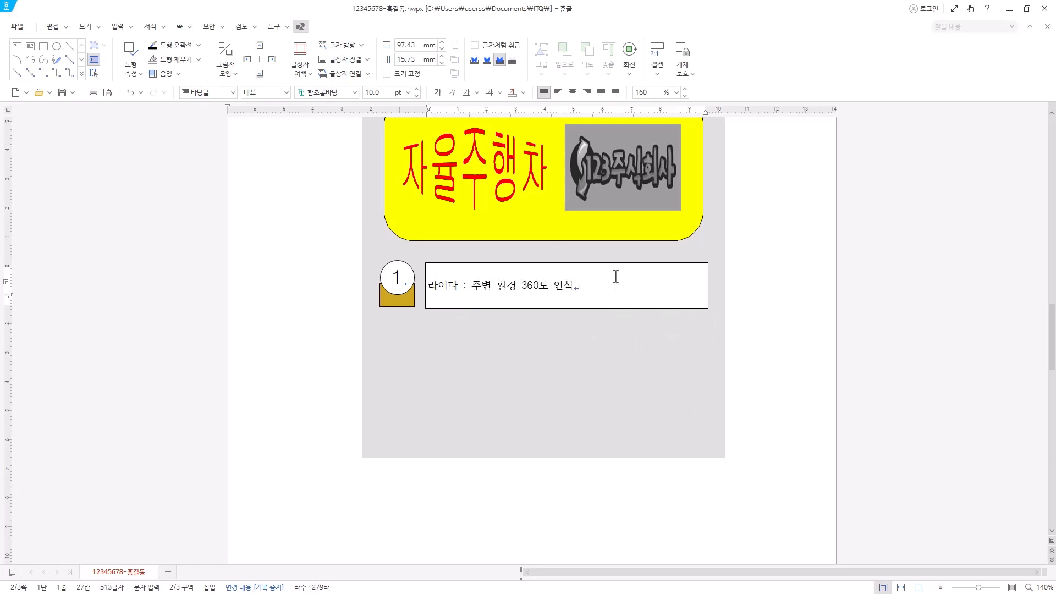
Change the 라이다 text box's border line type (종류) to a dashed line in its object properties
click(615, 264)
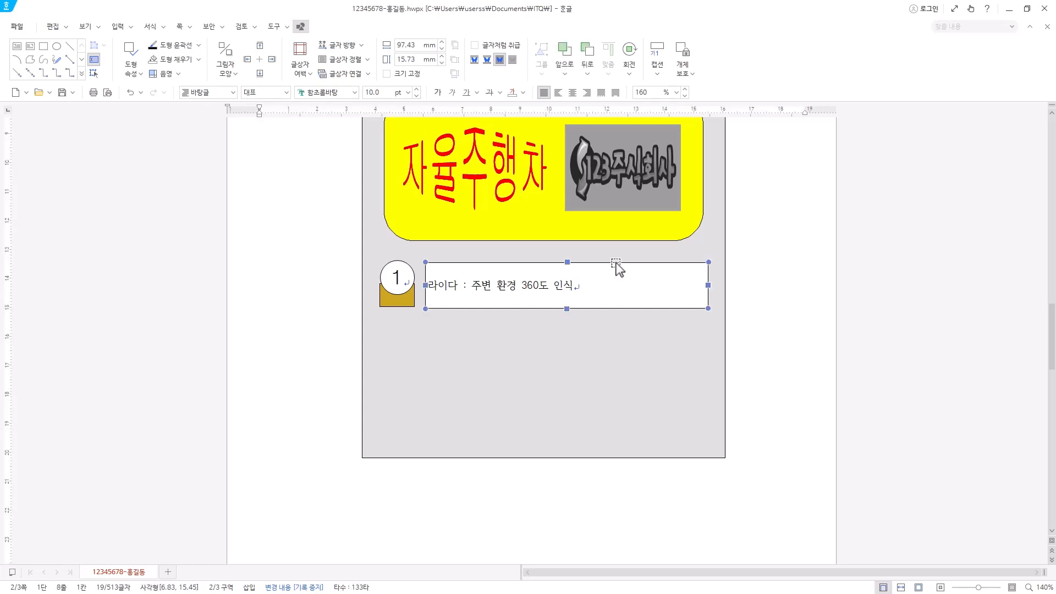
right_click(616, 265)
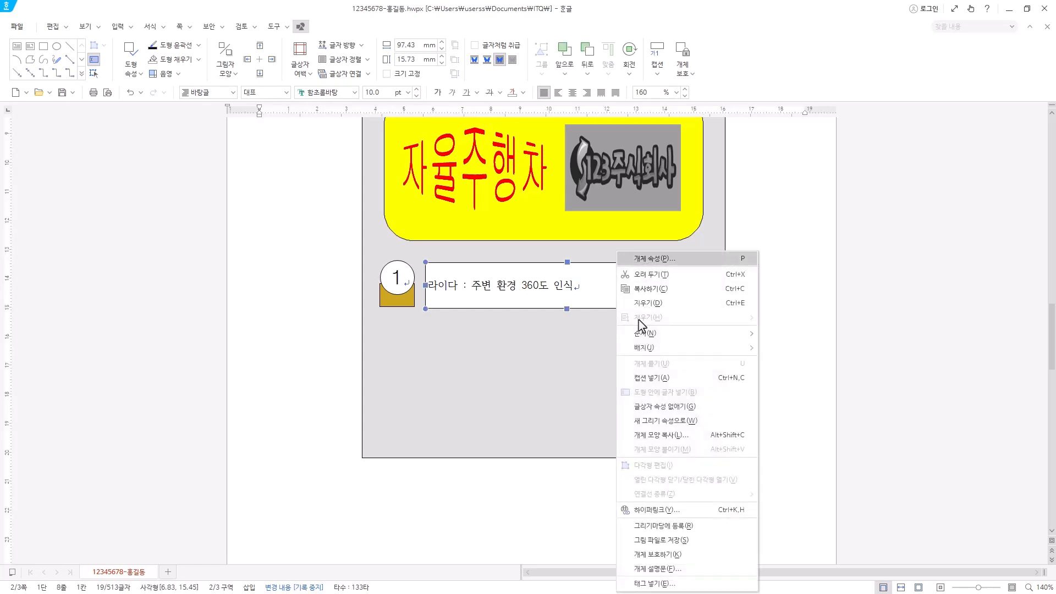
click(646, 259)
click(371, 132)
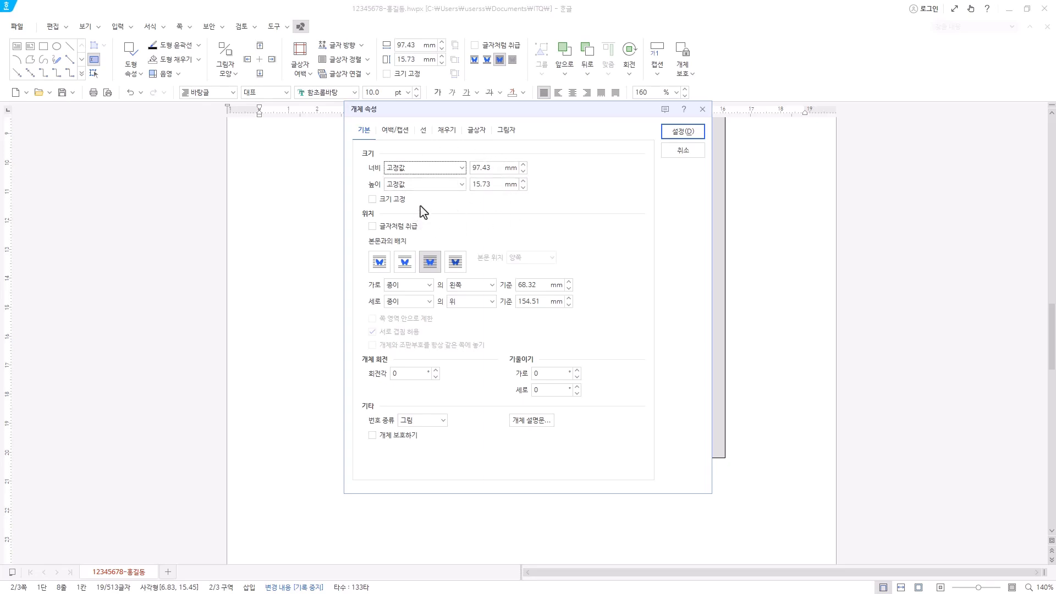
click(424, 129)
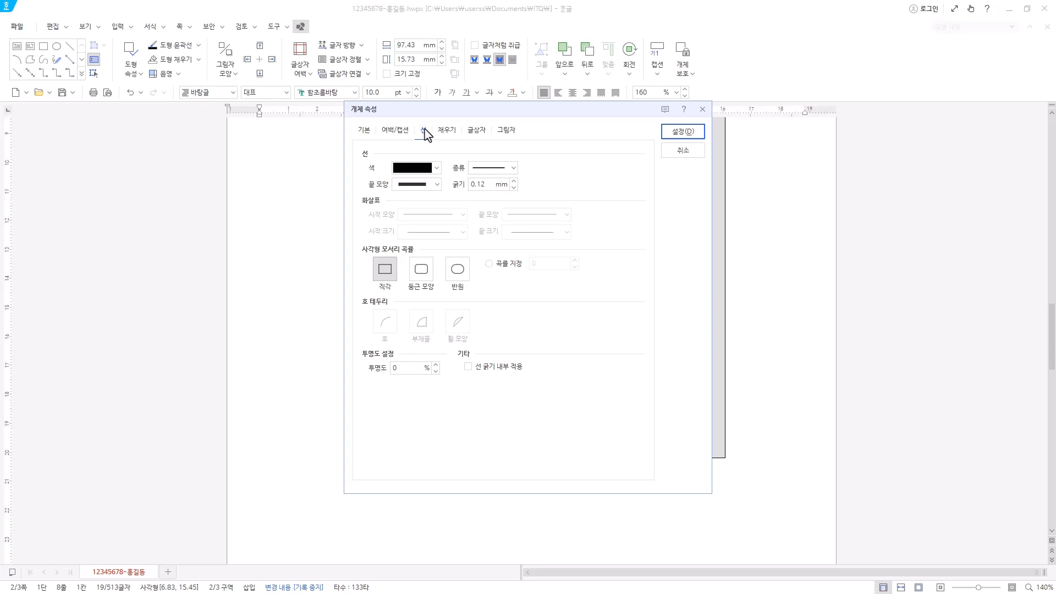
click(509, 171)
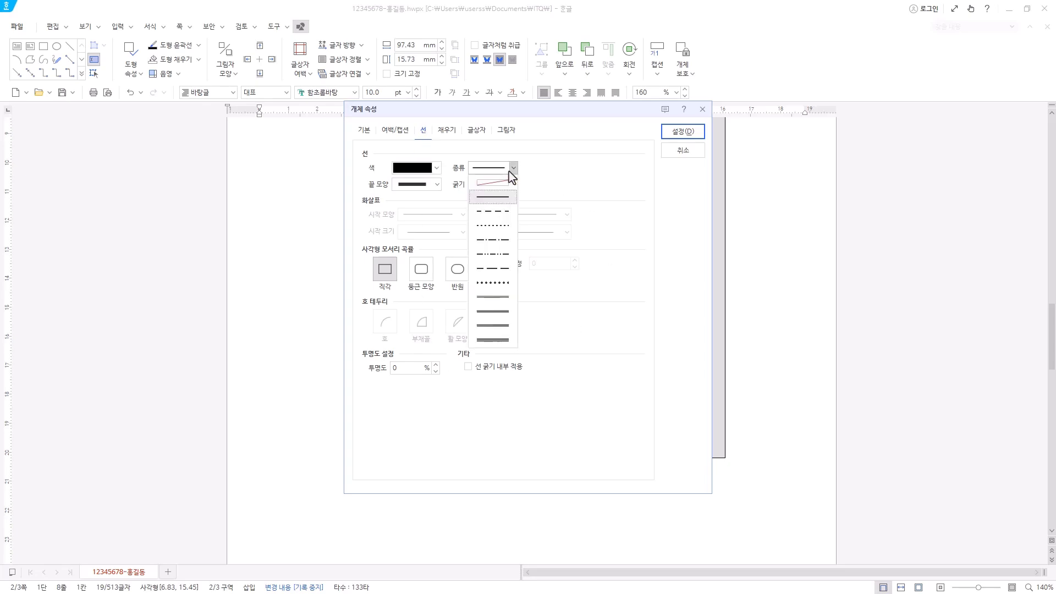
click(506, 215)
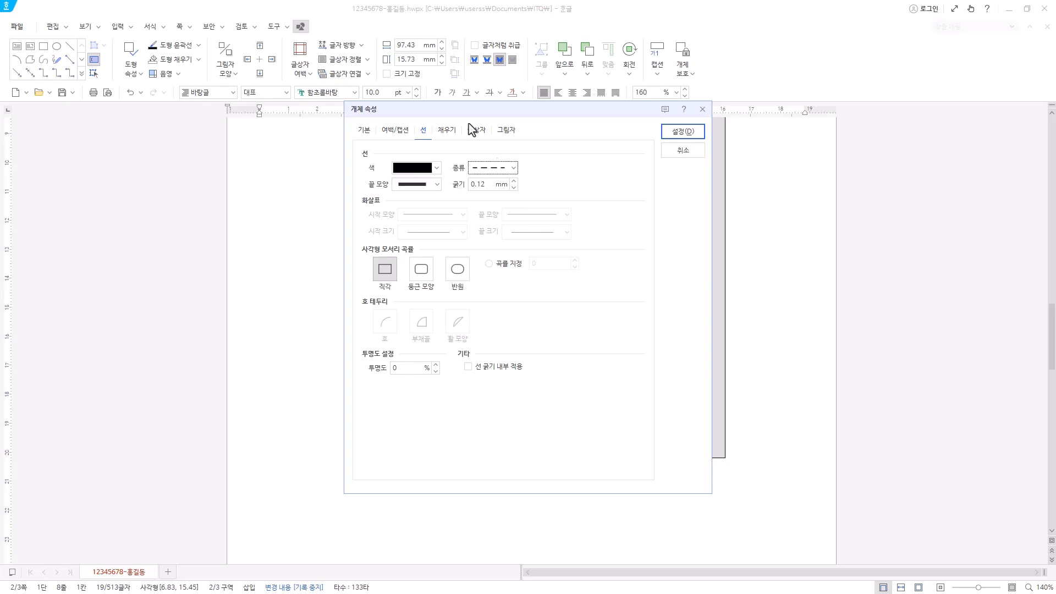
Set the text box's face color (면 색) to 없음 and apply its object properties
click(453, 131)
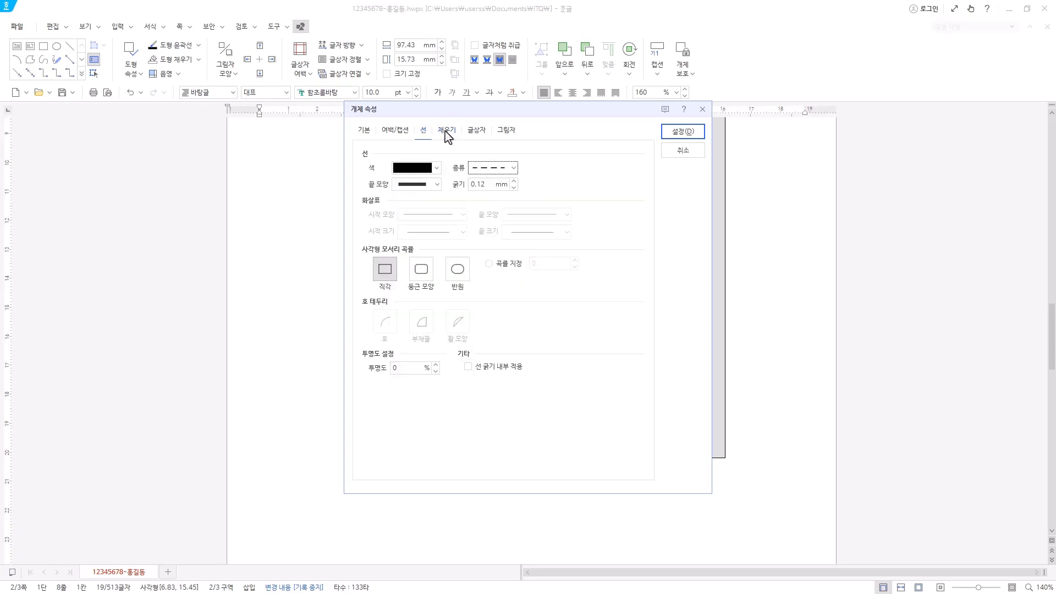
click(445, 131)
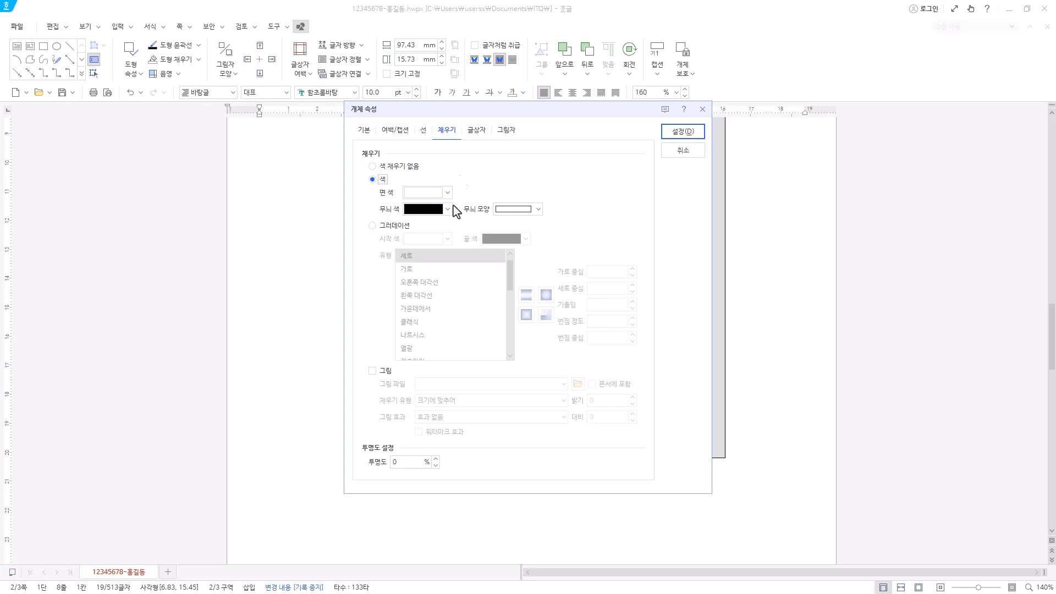
click(446, 193)
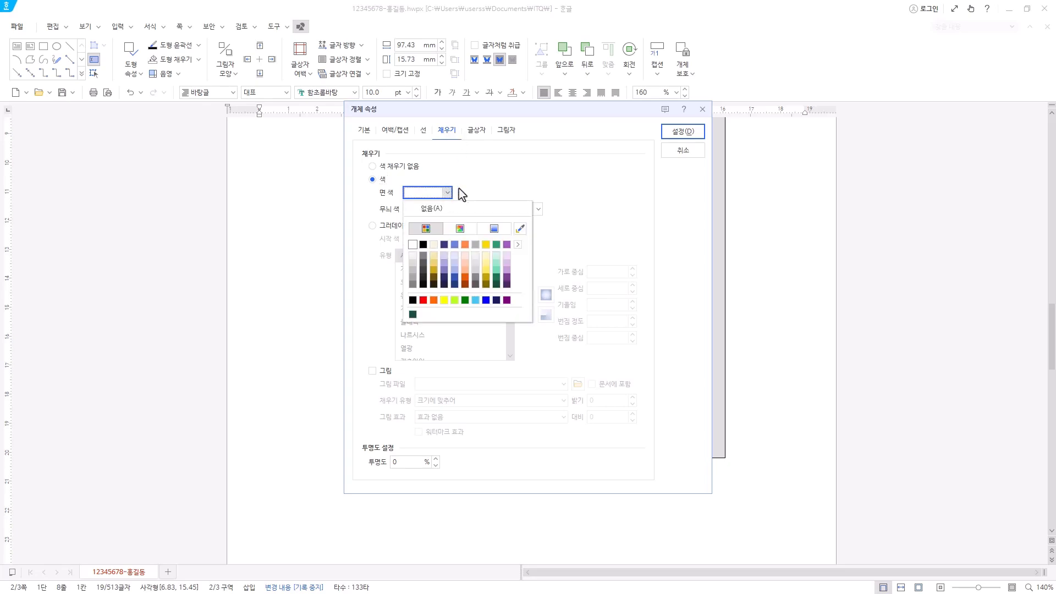
click(434, 210)
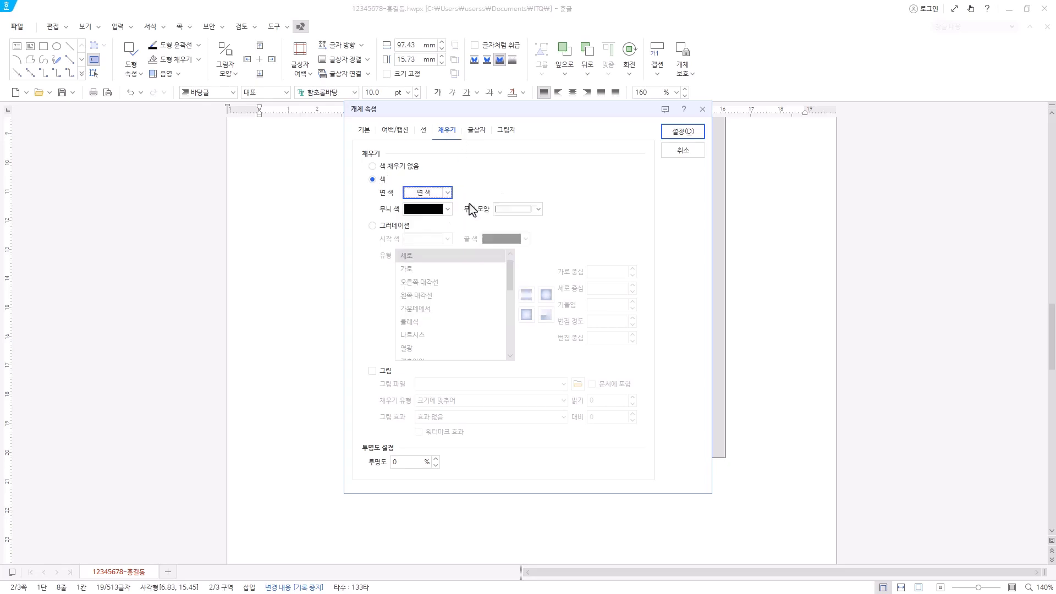
click(692, 135)
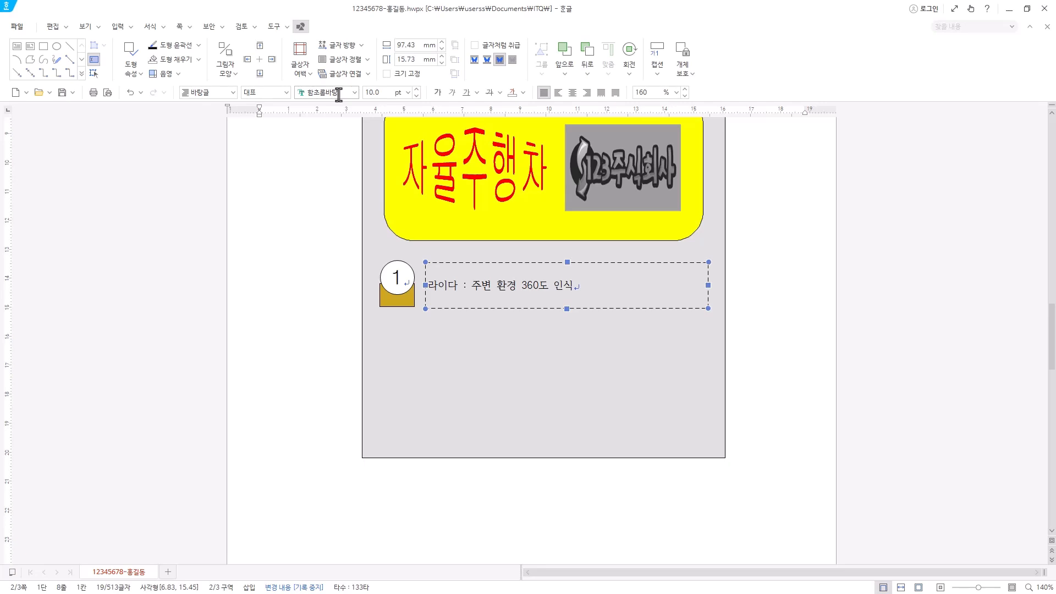
Format the text box's text in the 돋움 font at 18 pt, centered
text(돋움)
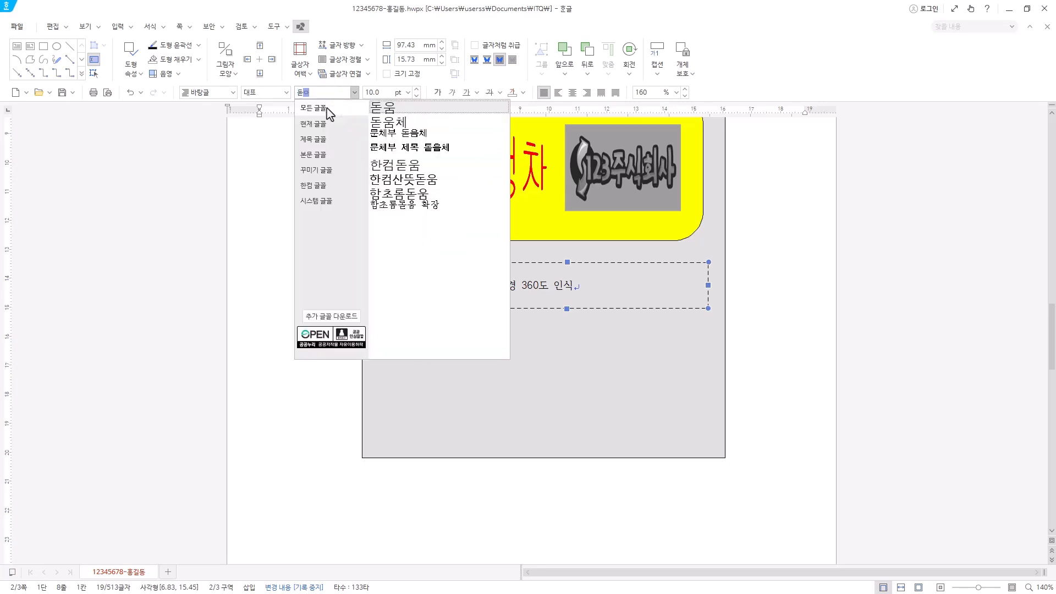
key(Return)
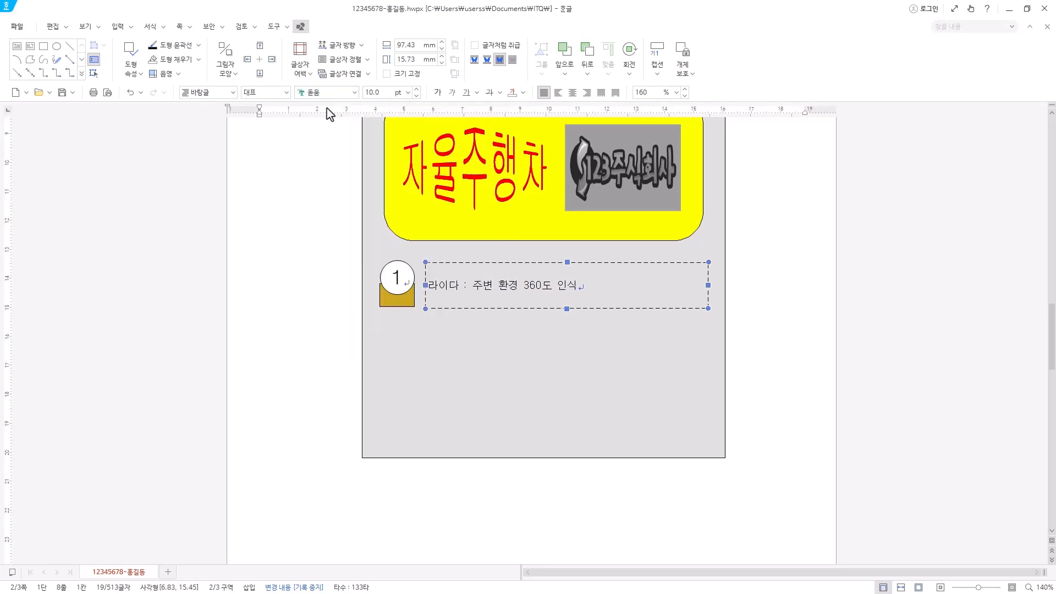
click(407, 92)
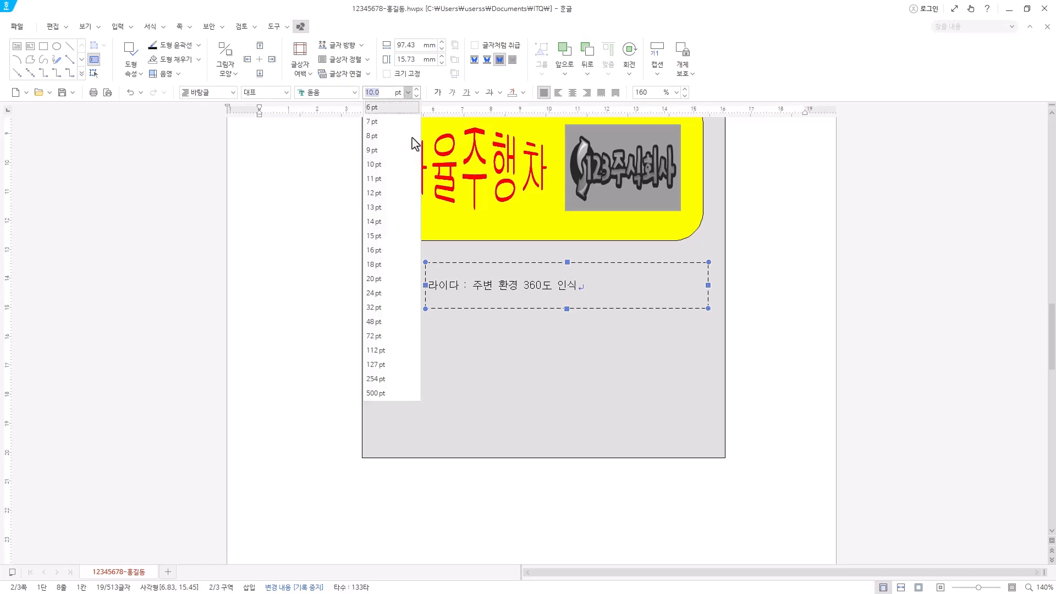
click(393, 264)
text(1)
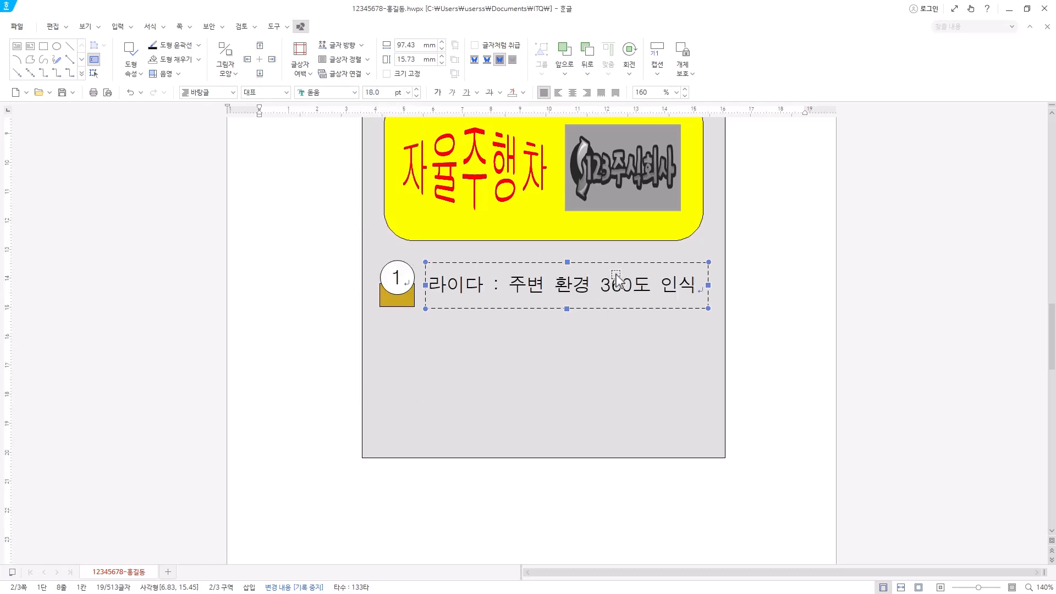
click(572, 92)
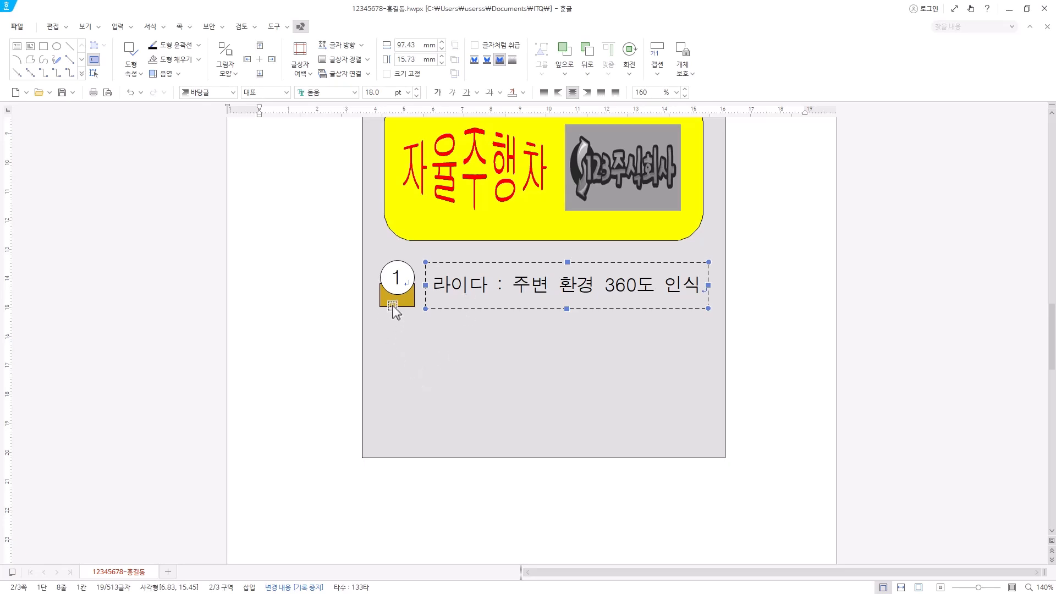
Copy the numbered circle, gold rectangle and dashed 라이다 text box straight down twice, making three stacked rows inside the grey background rectangle
shift+click(410, 307)
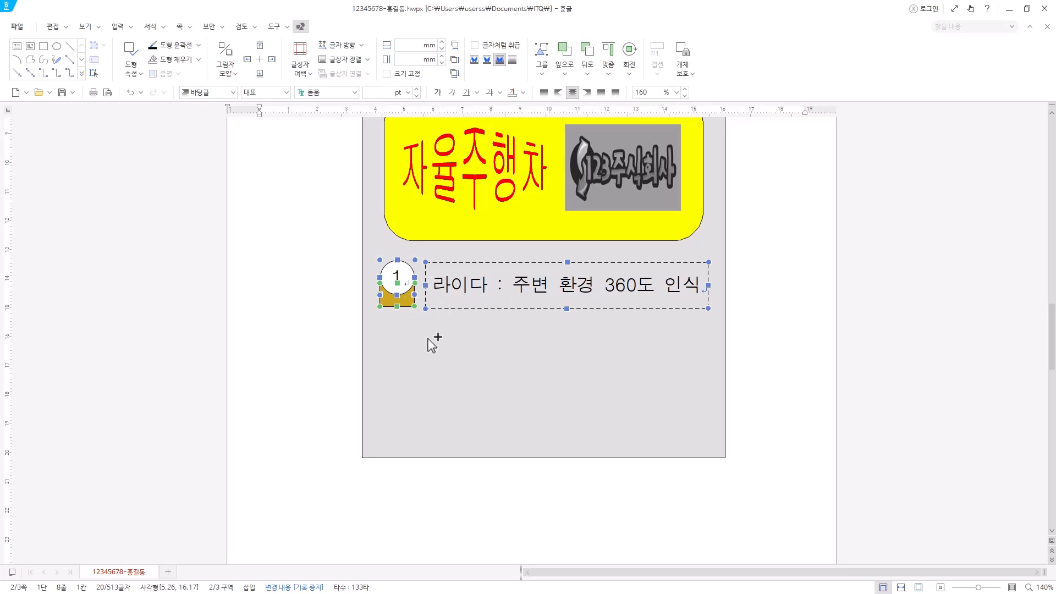
scroll(302, 478, up, 3)
ctrl+scroll(303, 477, up, 6)
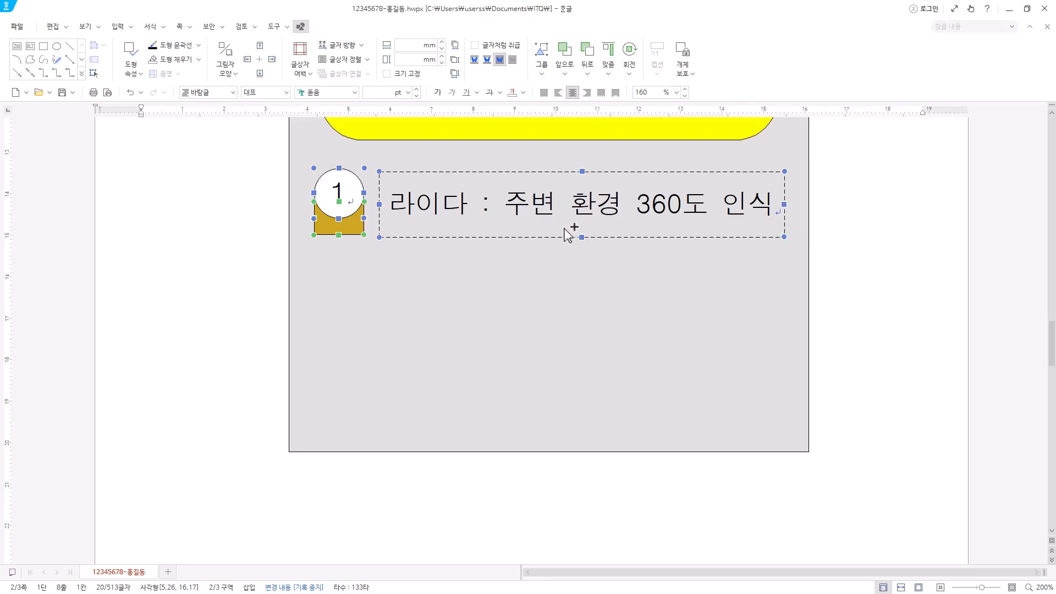
drag(568, 235, 569, 337)
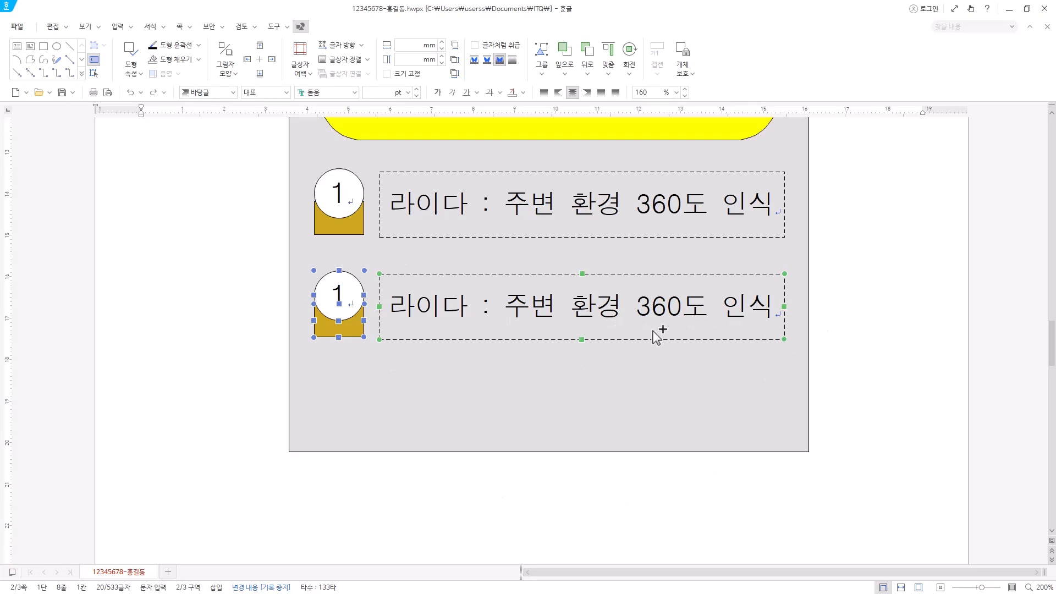
drag(656, 336, 659, 418)
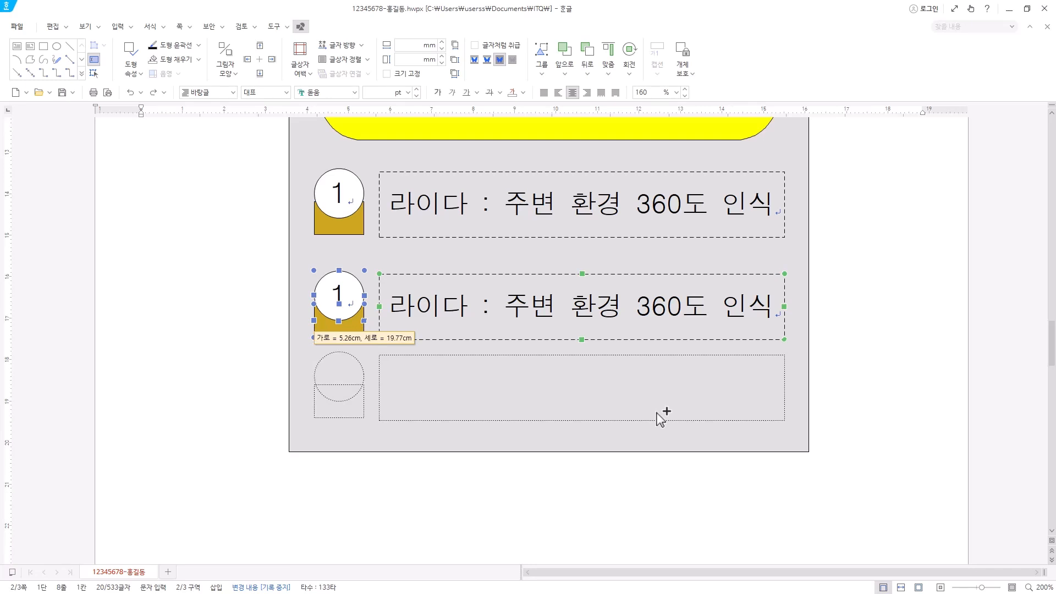
drag(660, 417, 665, 422)
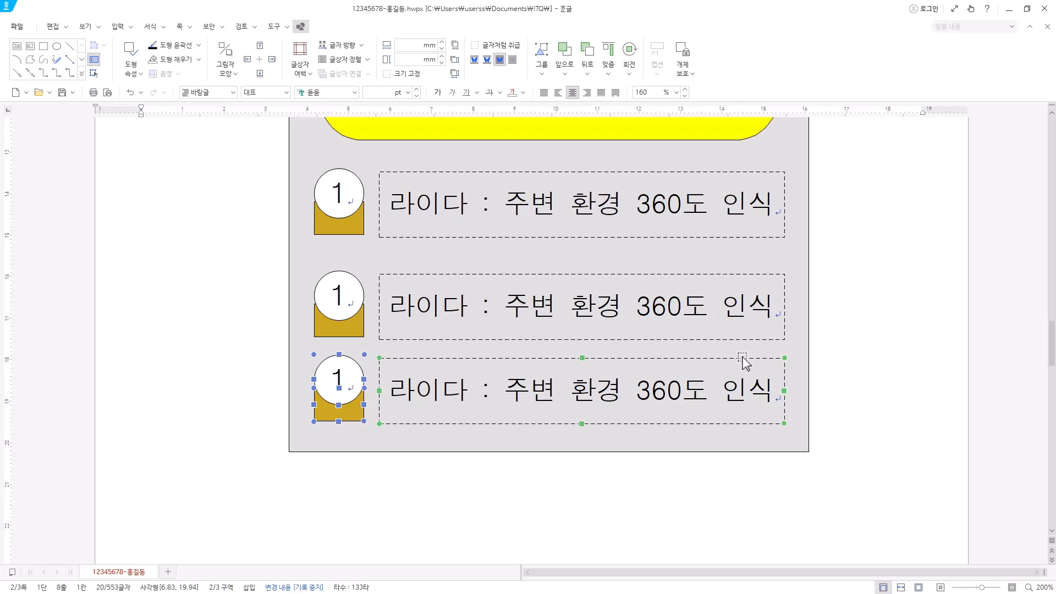
Select the middle row's circle, rectangle and text box and nudge them up to even out the spacing between the three rows
click(358, 332)
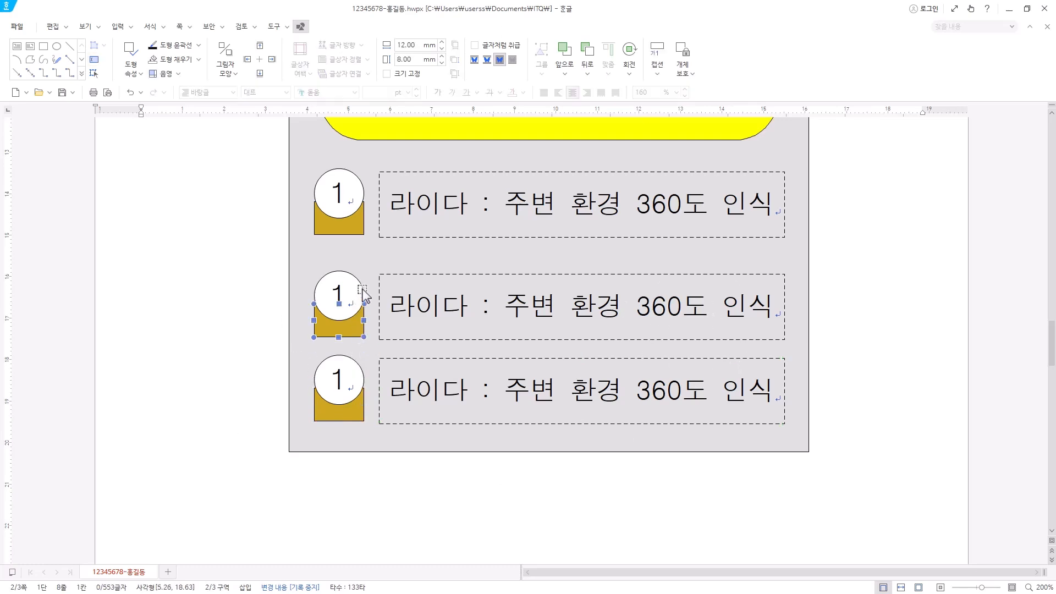
shift+click(379, 300)
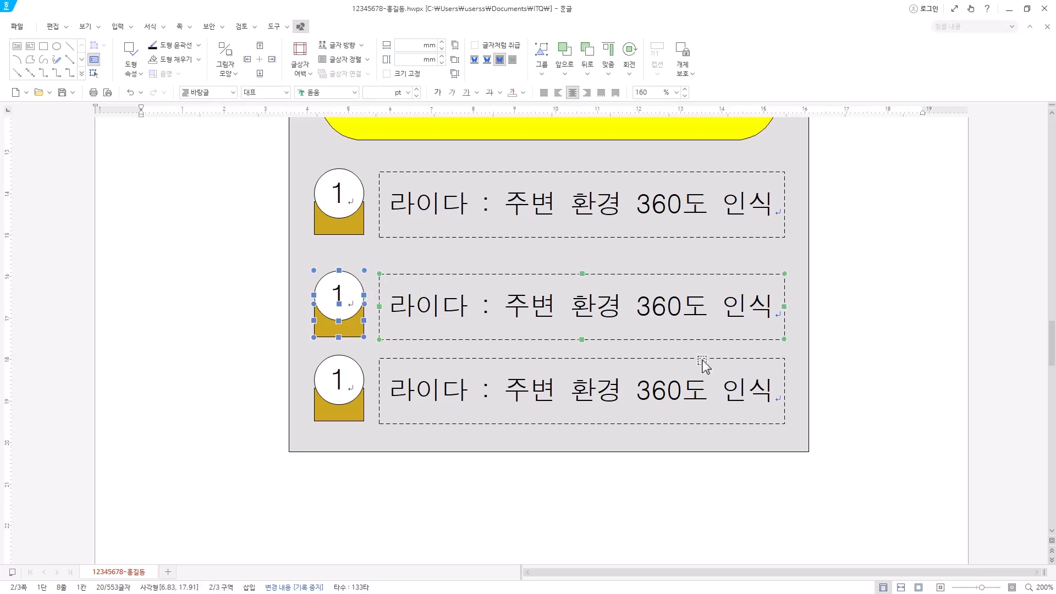
key(Up)
key(Up)
key(Up)
key(Up)
key(Up)
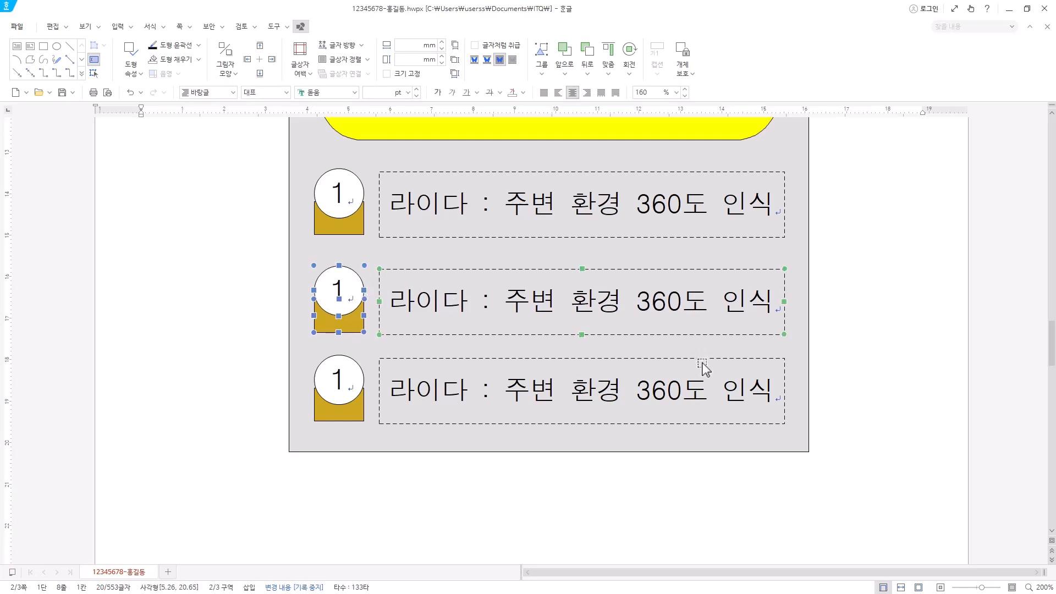
key(Up)
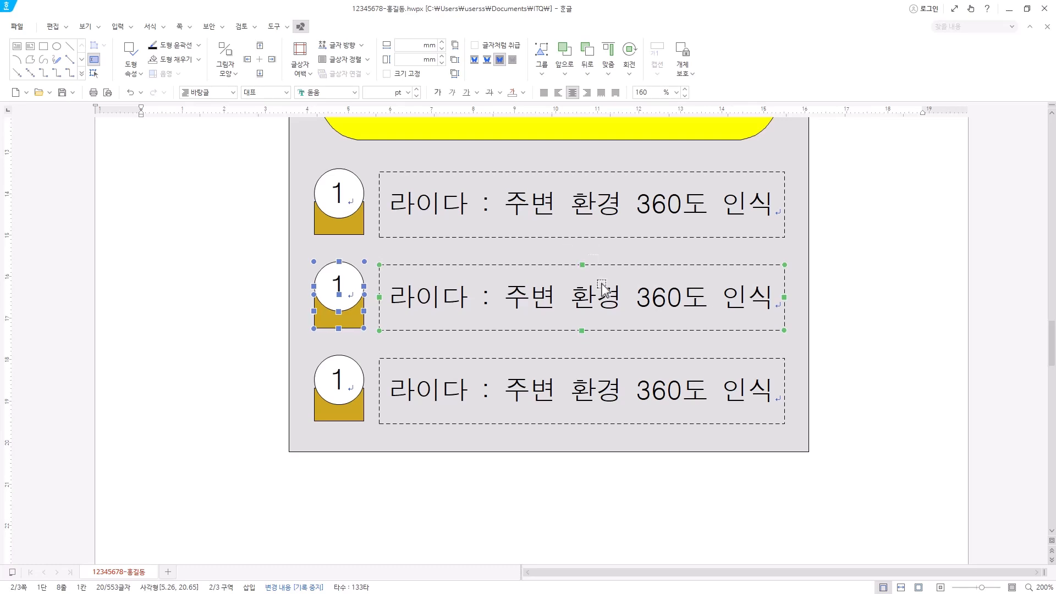
key(Up)
key(Down)
key(Down)
key(Up)
Renumber the copied circles 2 and 3 and replace their text box contents with "레이더 : 전후방 차량 인식" and "초음파 센서 : 근접차량 인식"
click(417, 300)
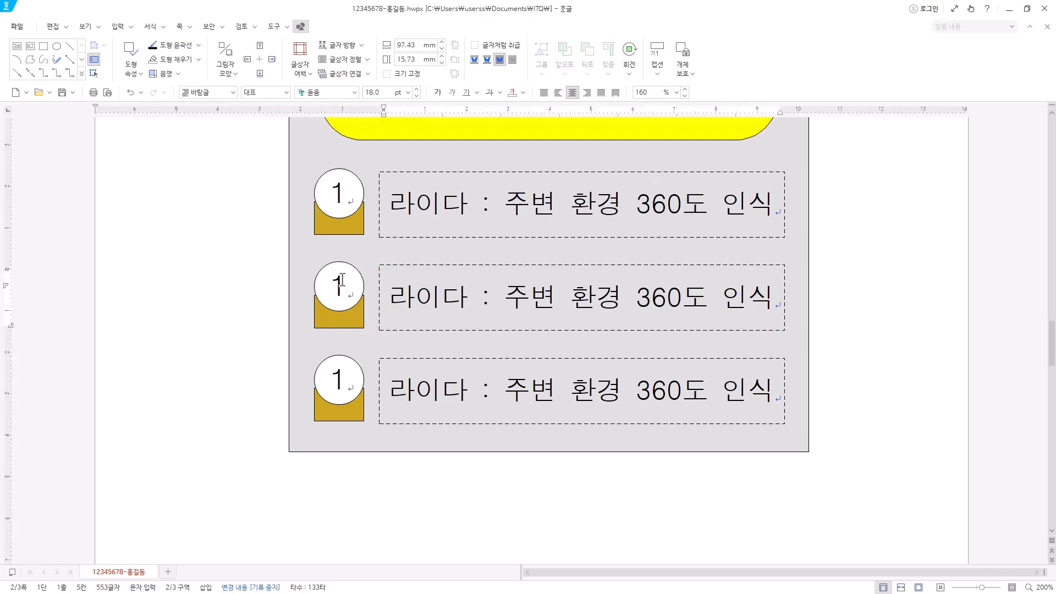
click(346, 287)
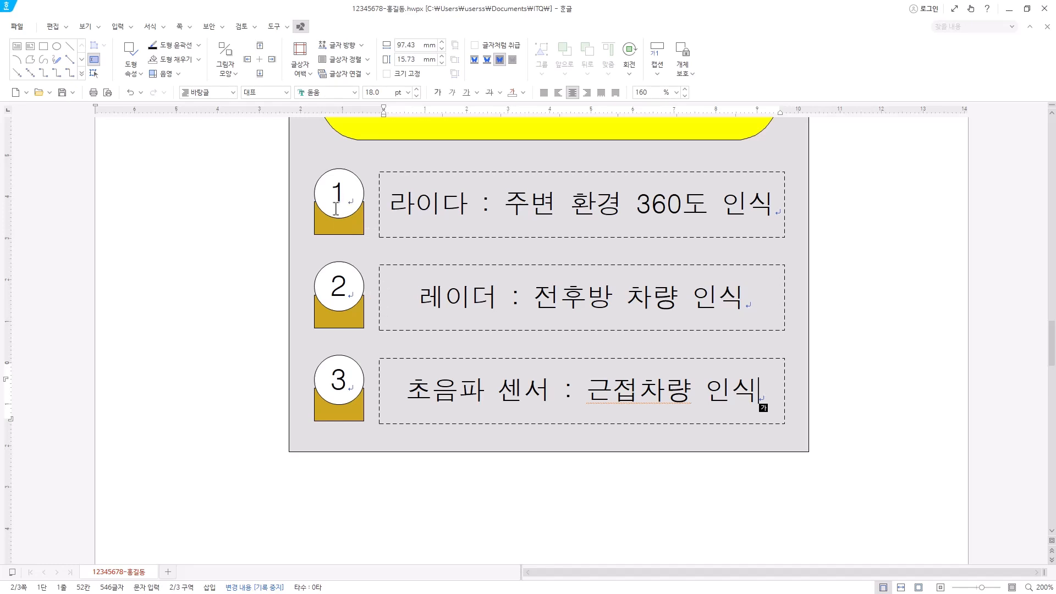
Set the face color (면 색) of the rectangle behind circle 2 to purple in its object properties
click(346, 225)
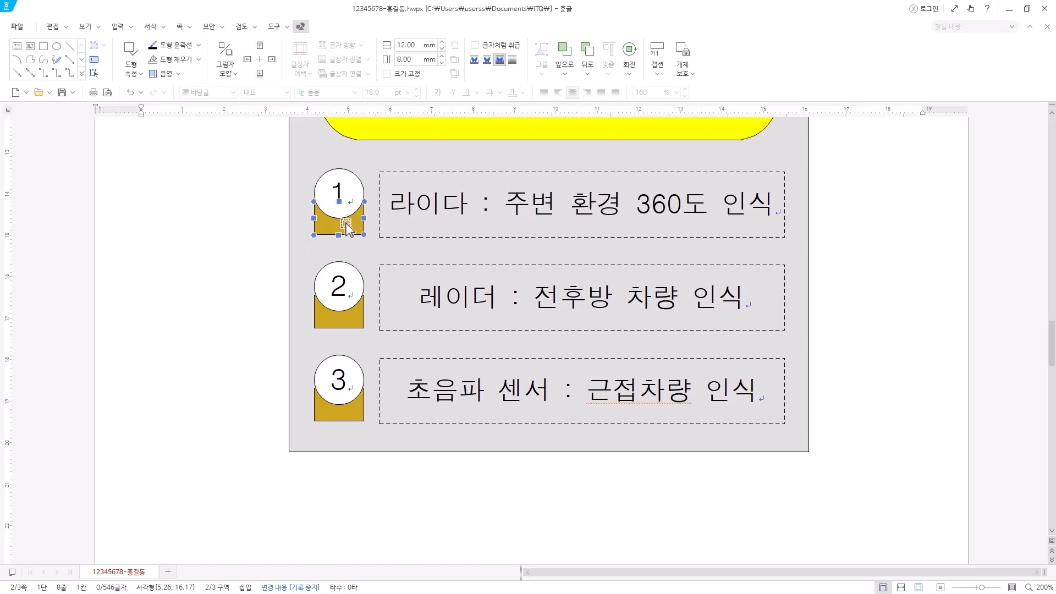
click(353, 327)
right_click(352, 328)
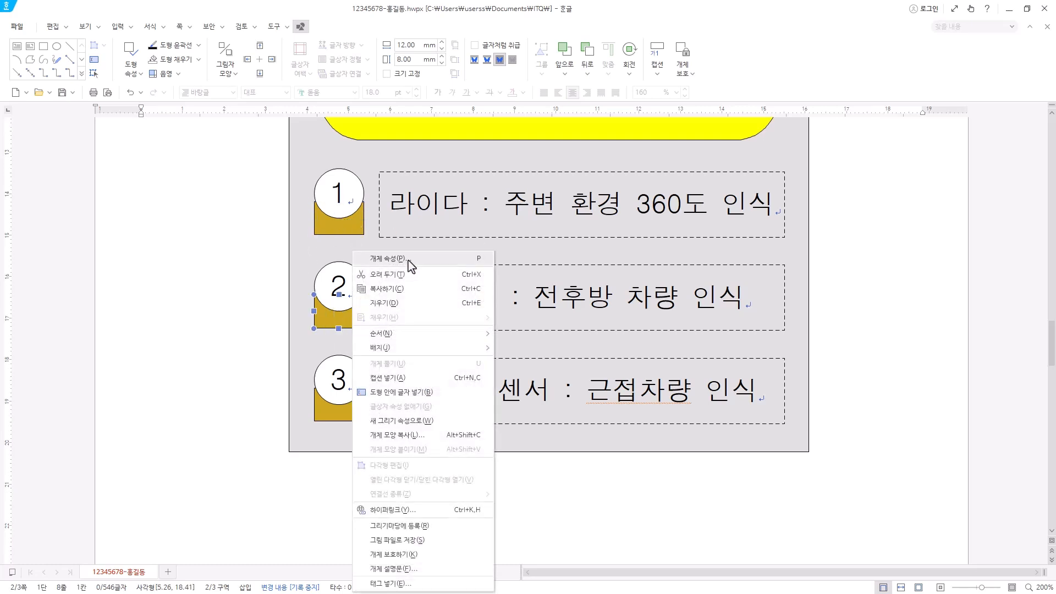
click(380, 261)
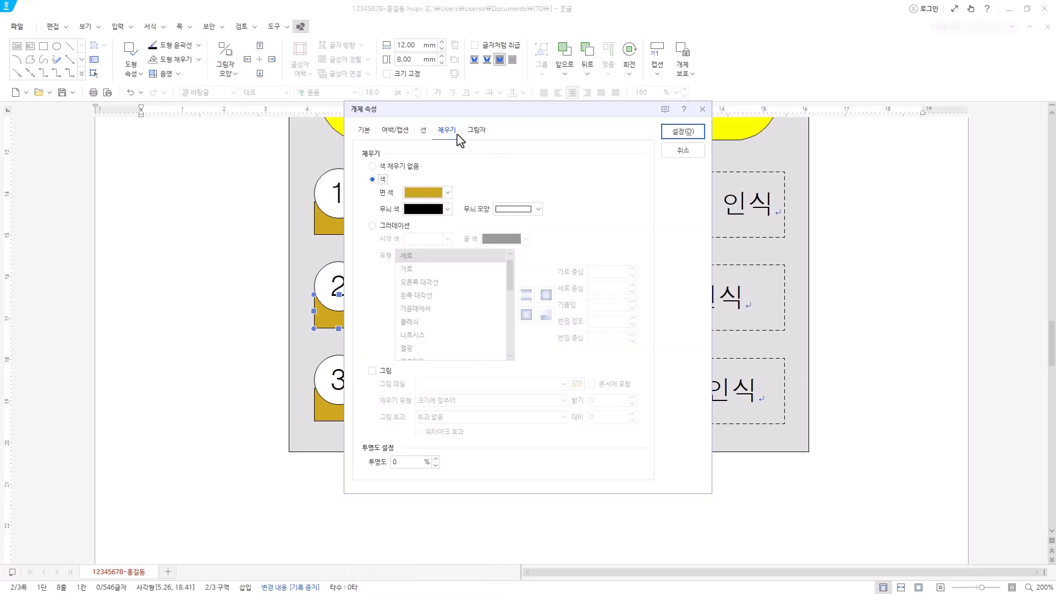
drag(412, 109, 447, 105)
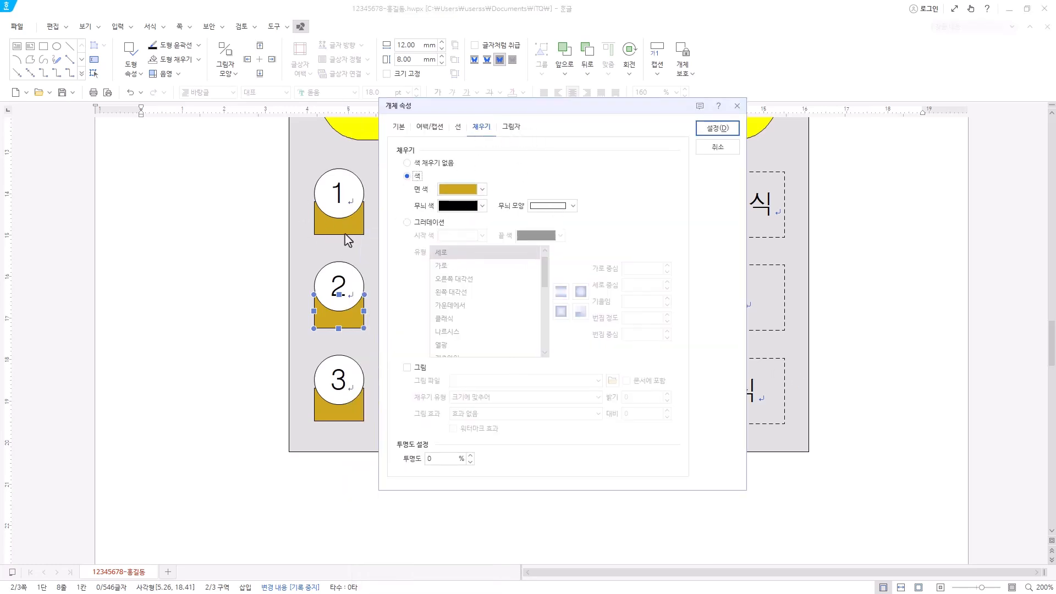
click(481, 189)
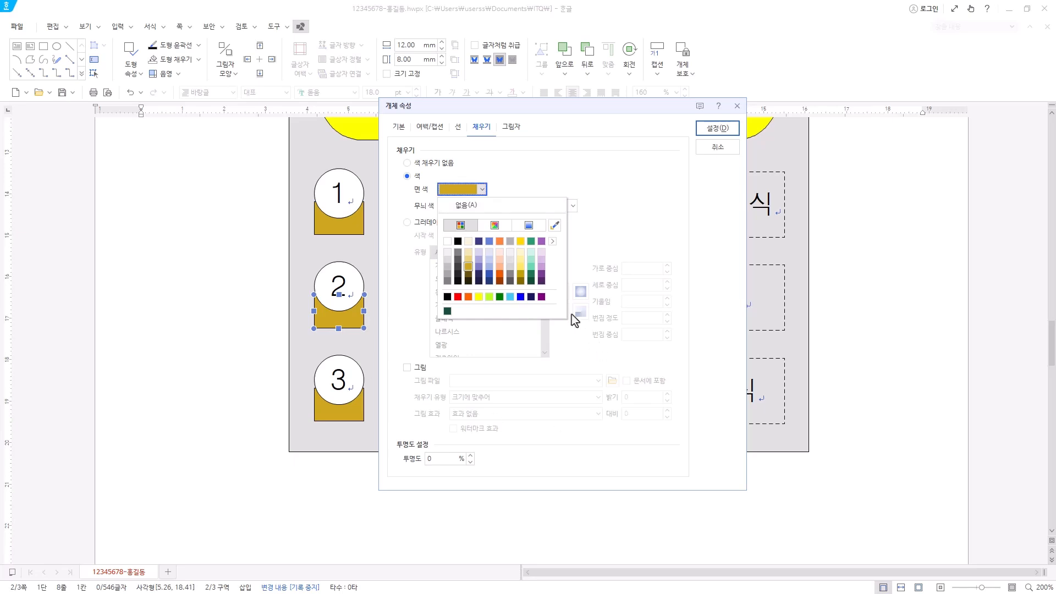
click(541, 241)
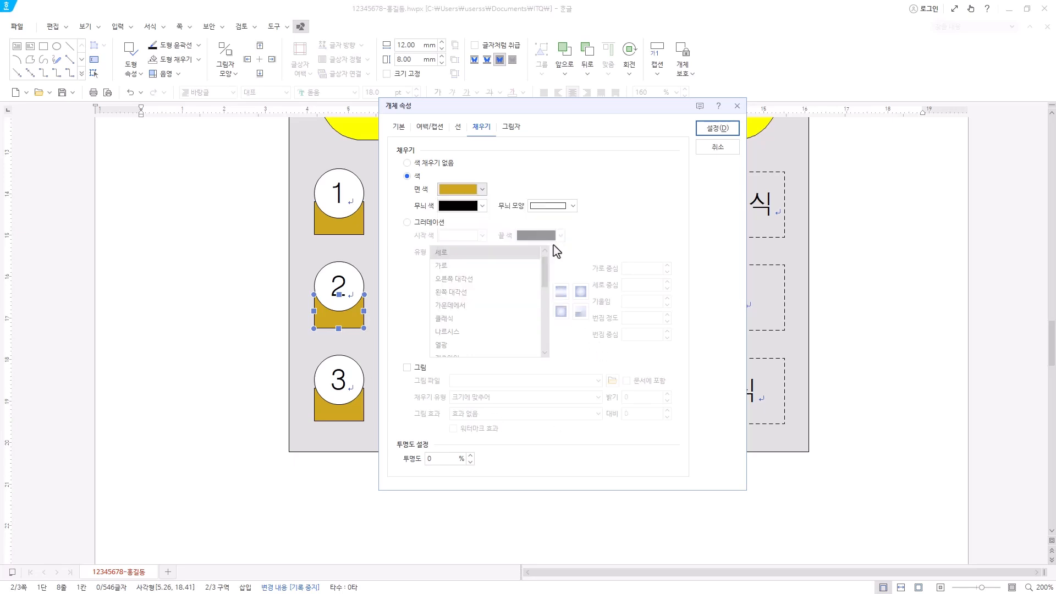
click(718, 128)
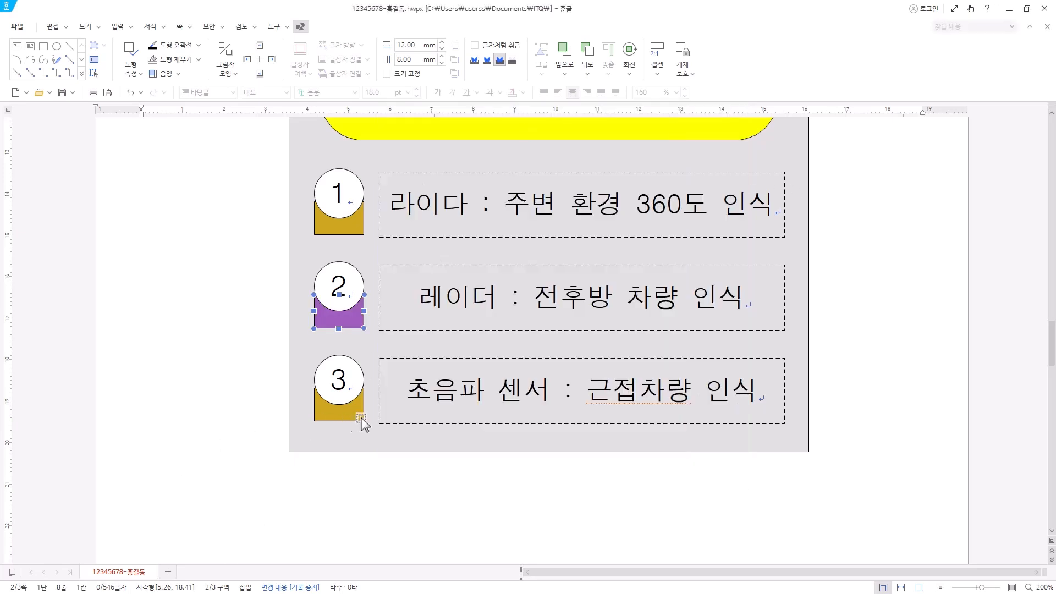
Set the face color (면 색) of the rectangle behind circle 3 to blue in its object properties
click(356, 419)
right_click(357, 419)
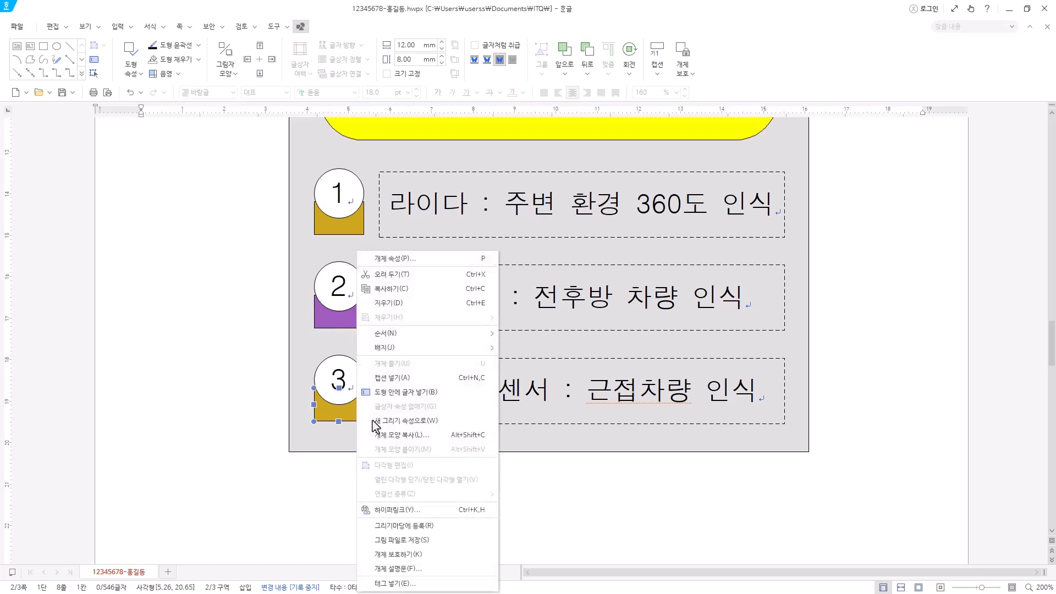
key(p)
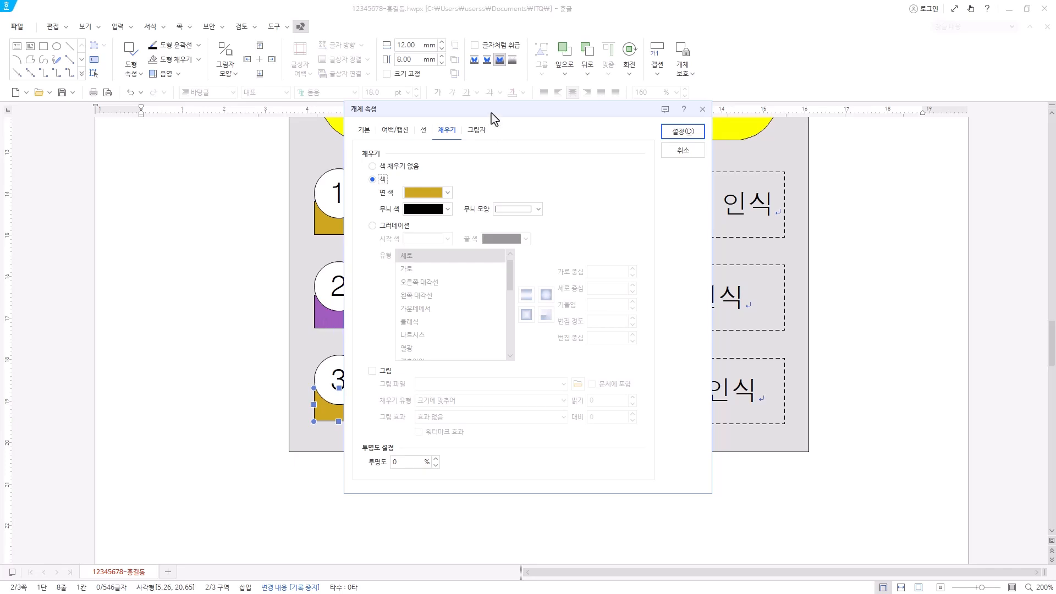
click(447, 192)
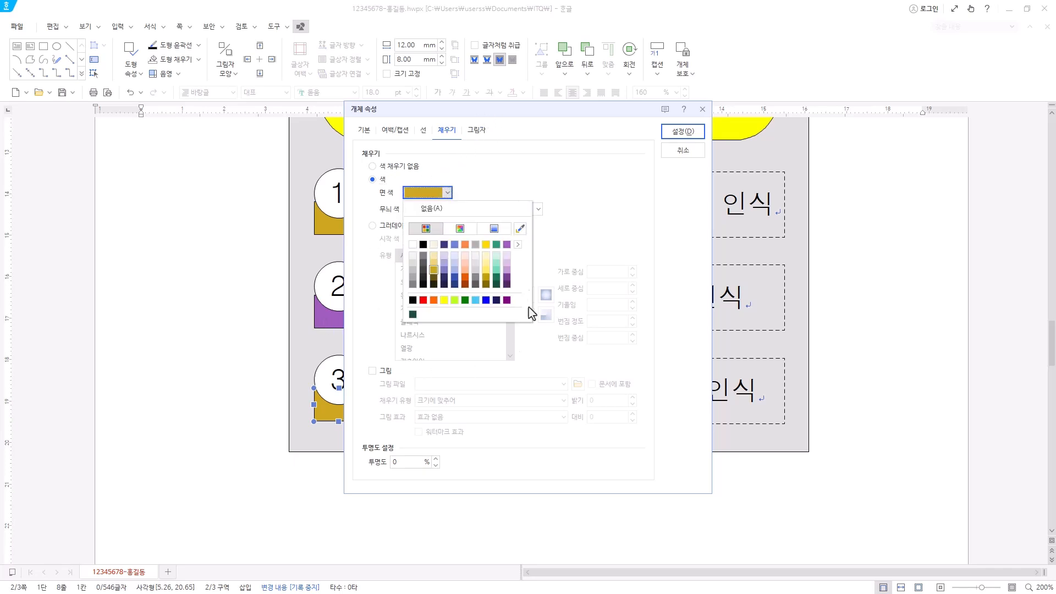
click(454, 244)
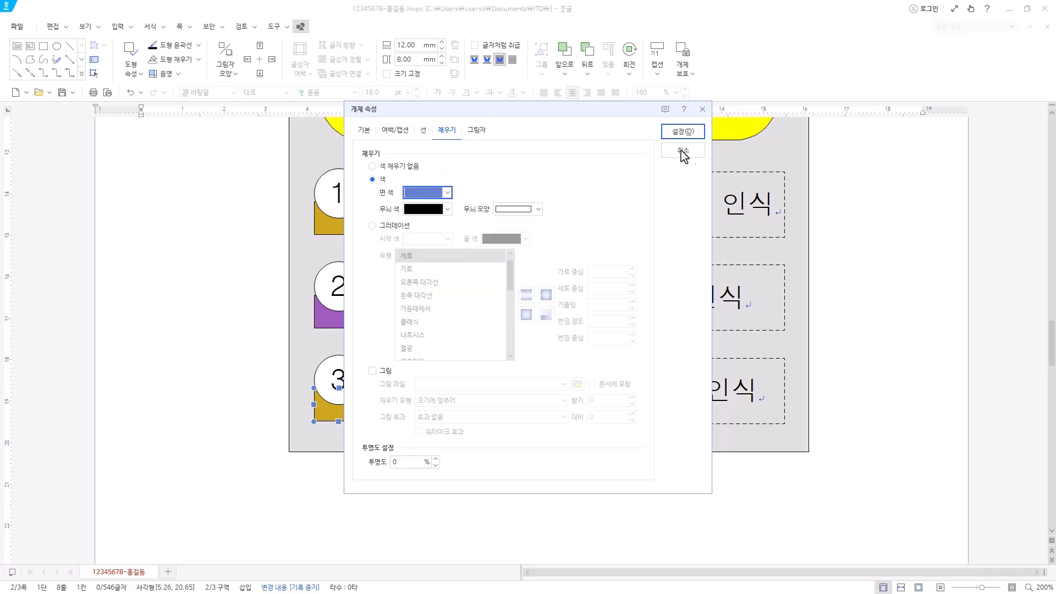
click(683, 132)
Select the three numbered circles together and nudge them slightly down over their colored rectangles
scroll(578, 348, down, 3)
scroll(582, 341, down, 3)
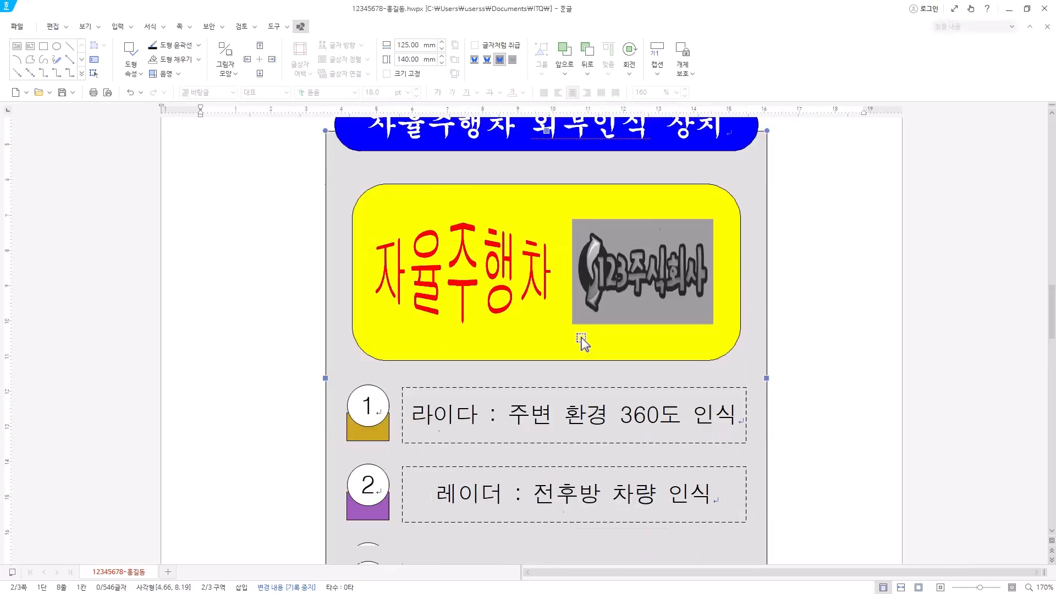
scroll(582, 343, down, 8)
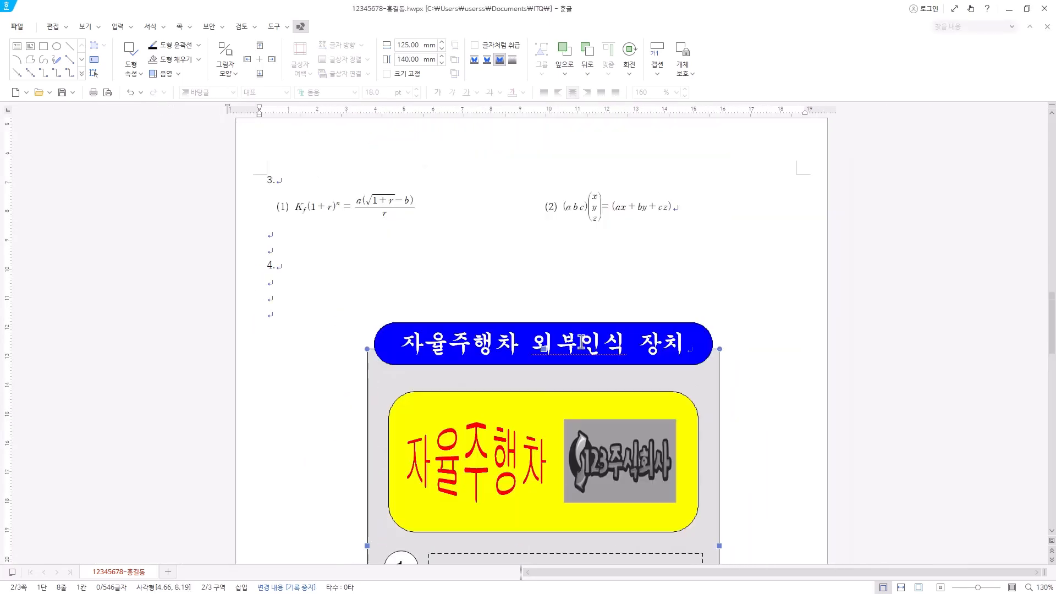
scroll(585, 347, down, 3)
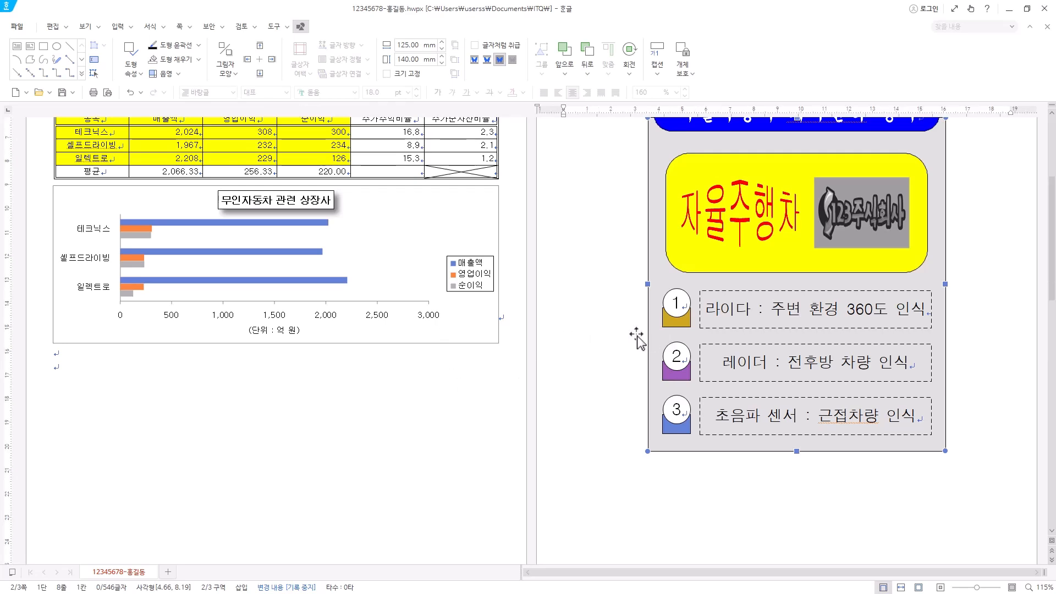
scroll(632, 338, up, 2)
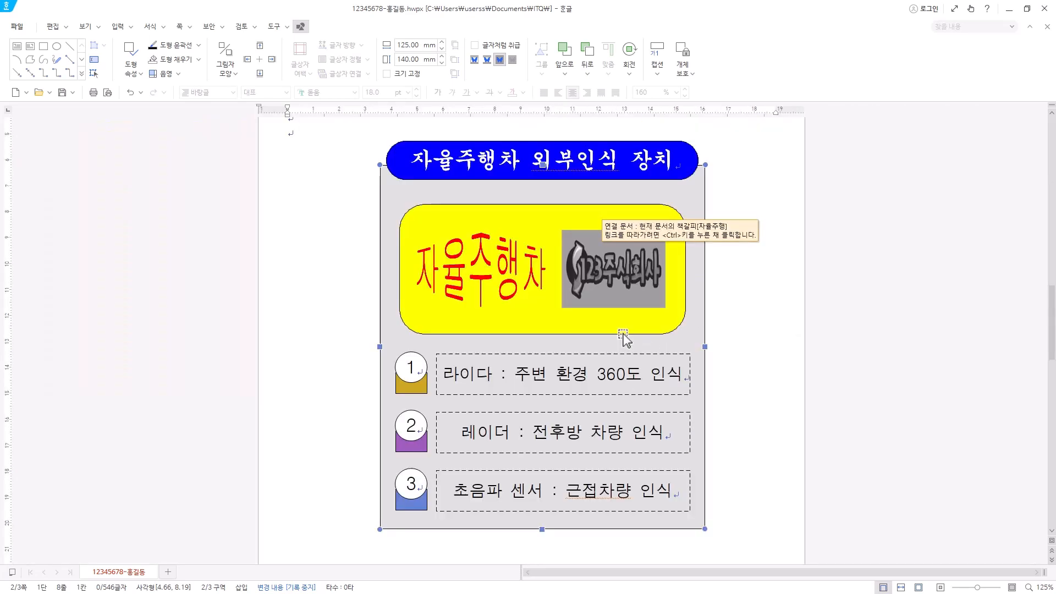
click(420, 386)
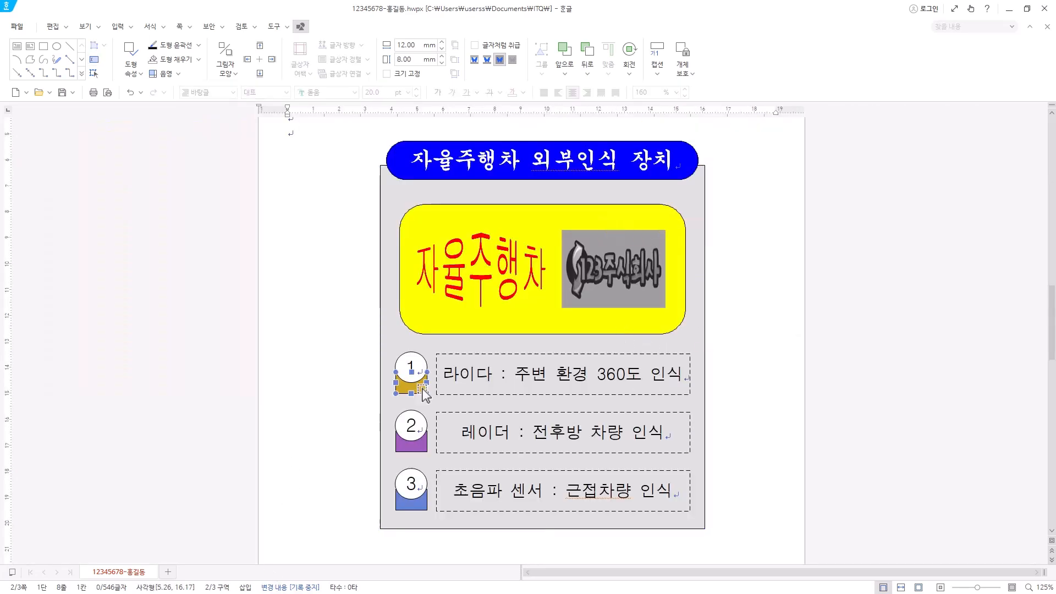
click(421, 368)
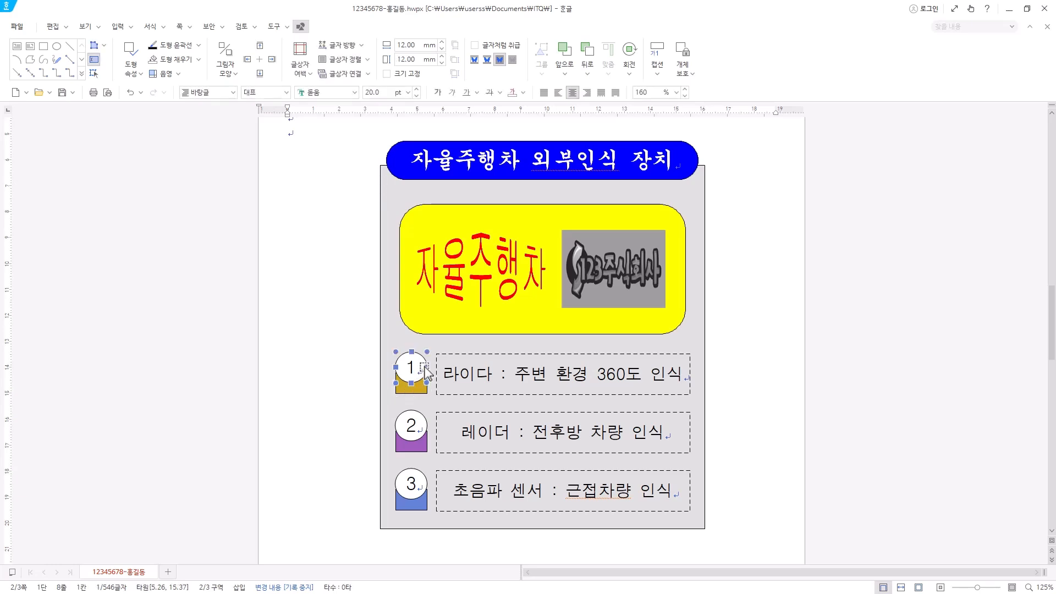
shift+click(419, 437)
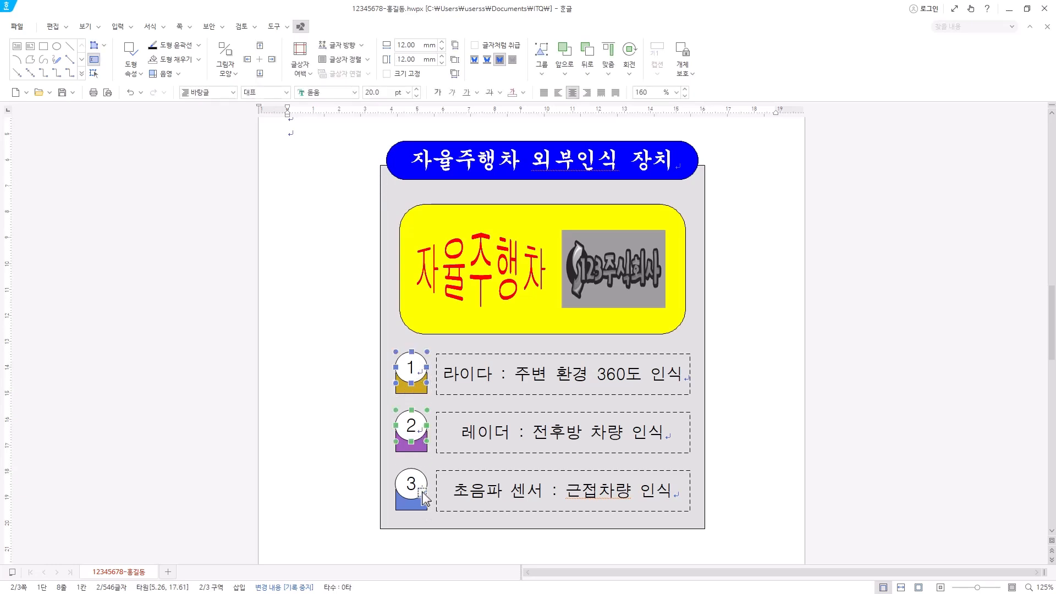
shift+click(422, 492)
key(Down)
key(Down)
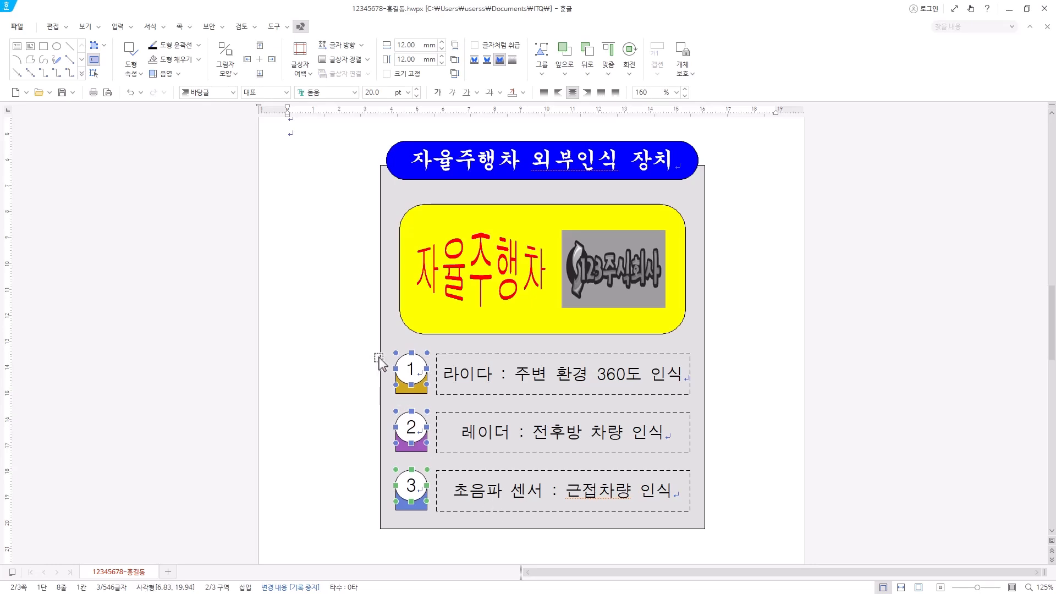
click(389, 342)
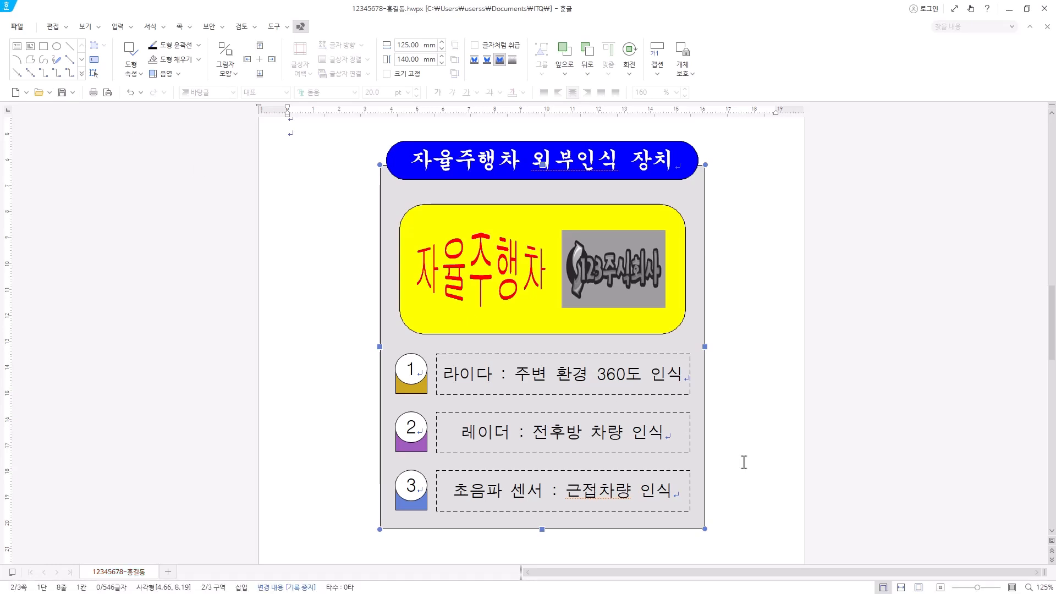
scroll(744, 461, down, 3)
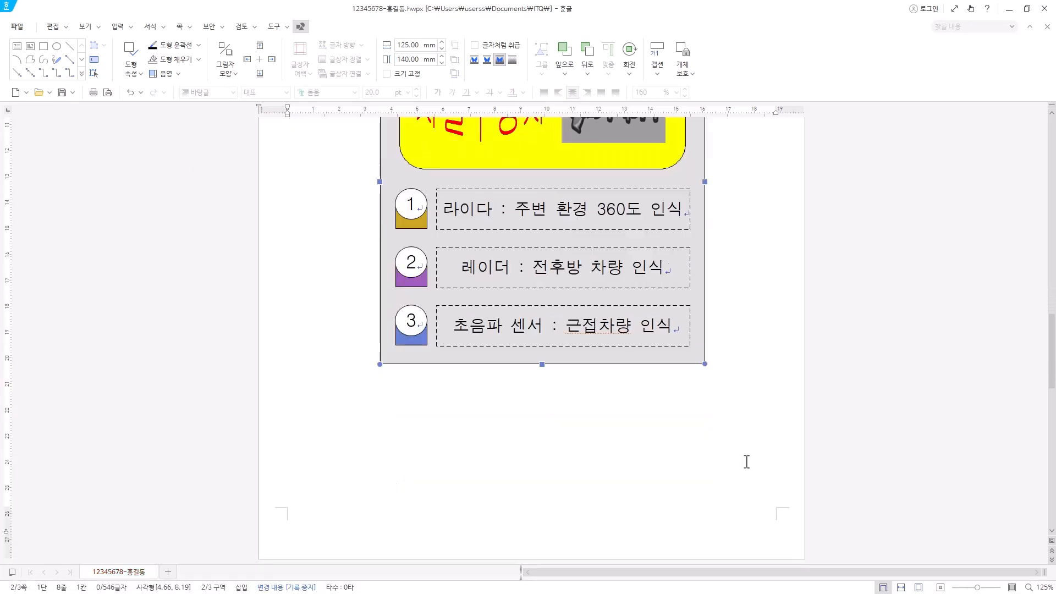